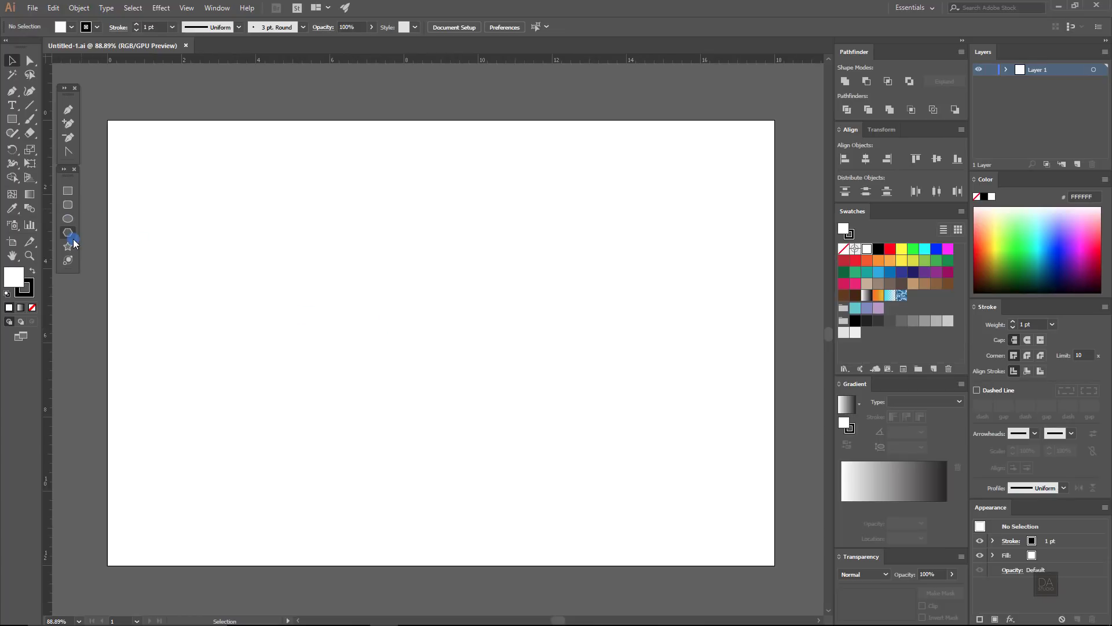
Step: Draw a hexagon at the page centre with the Polygon tool
click(69, 237)
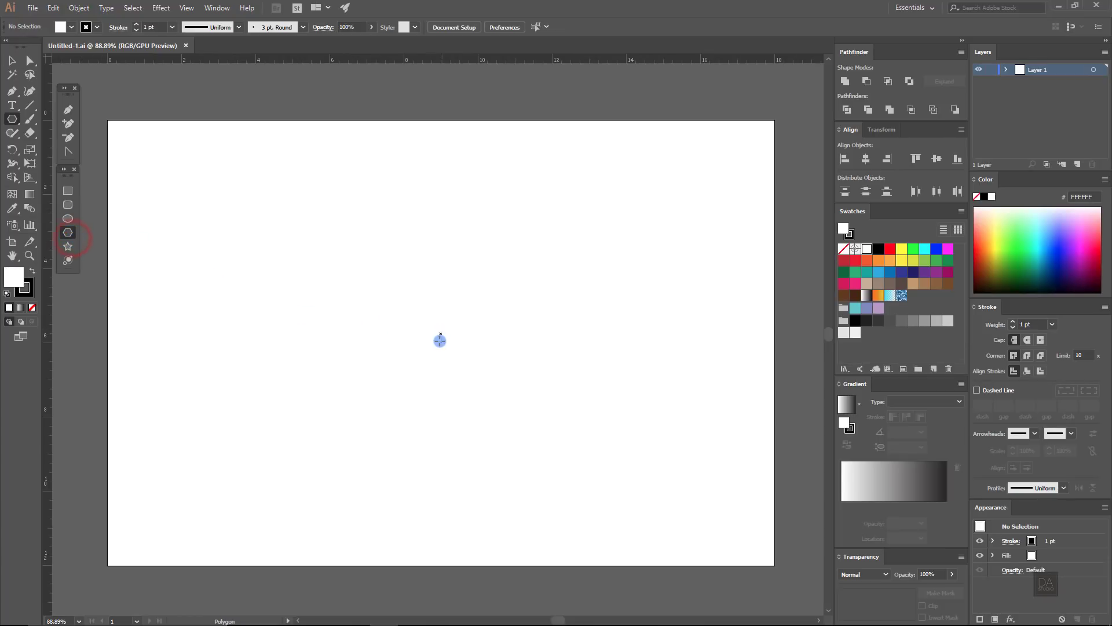
mouse_move(442, 342)
mouse_down()
mouse_move(494, 380)
mouse_move(501, 362)
mouse_up()
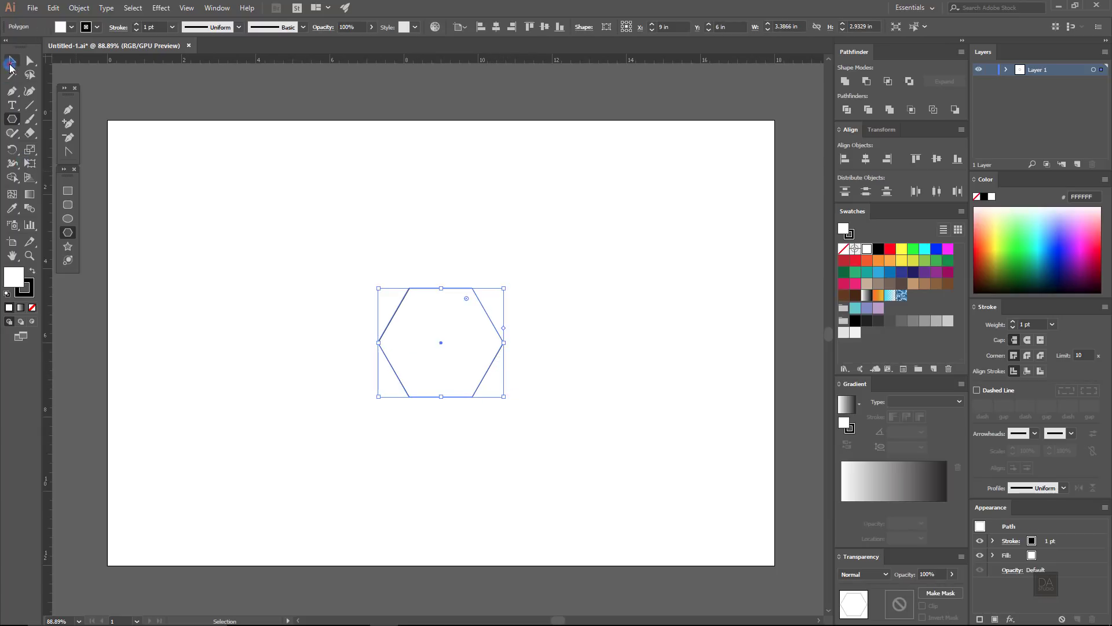
click(11, 62)
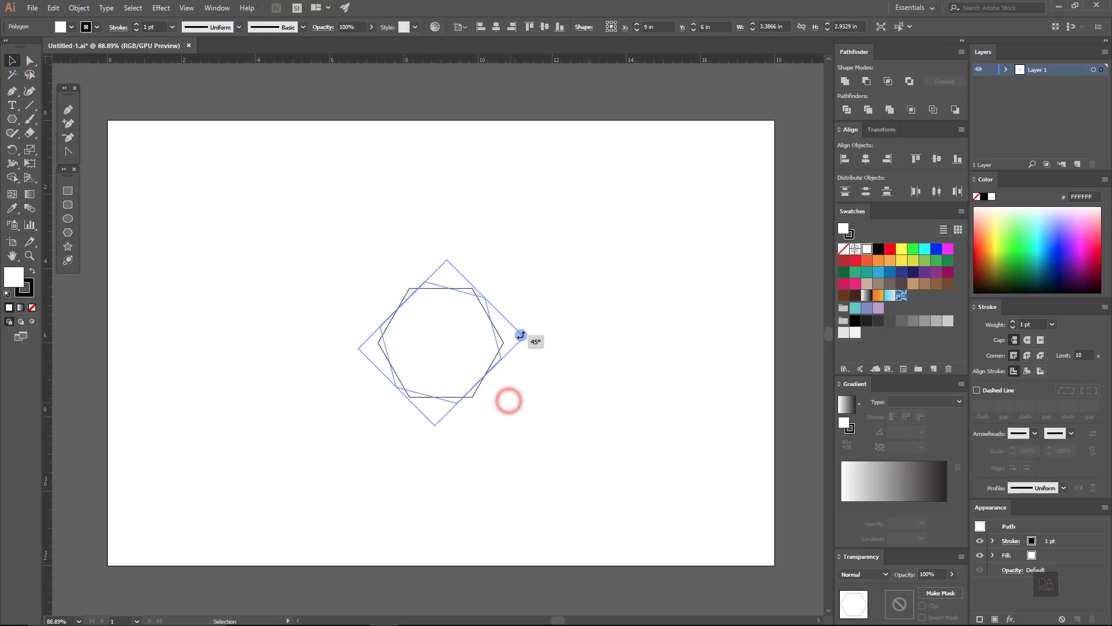
Step: Rotate the hexagon 90° onto a point and stretch it to about 2.81 × 3.89 in
drag(510, 400, 517, 294)
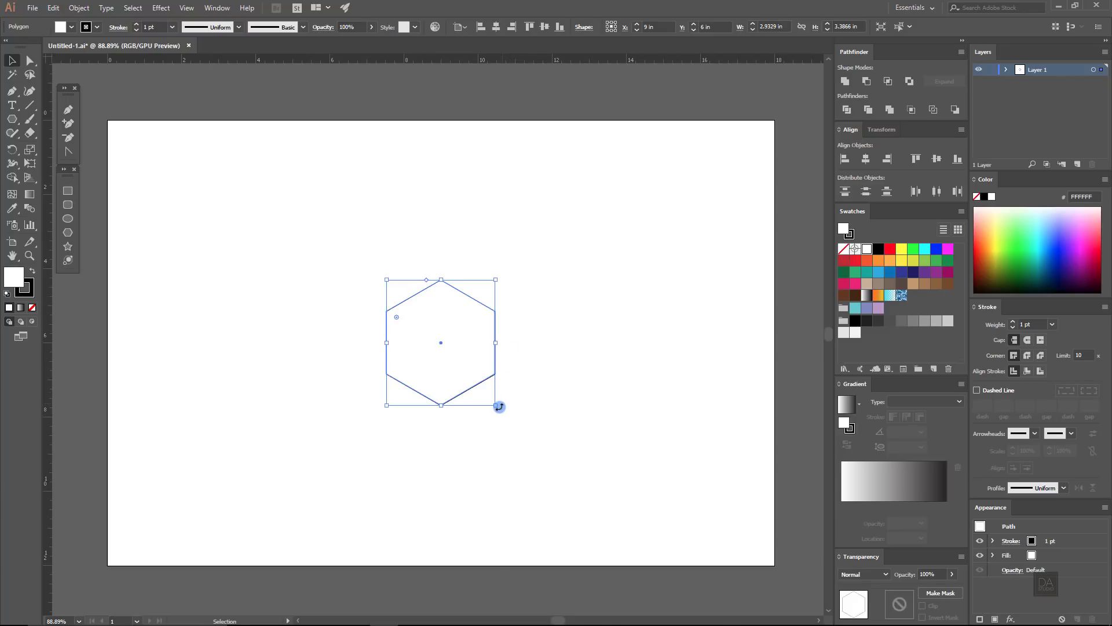
drag(498, 407, 504, 414)
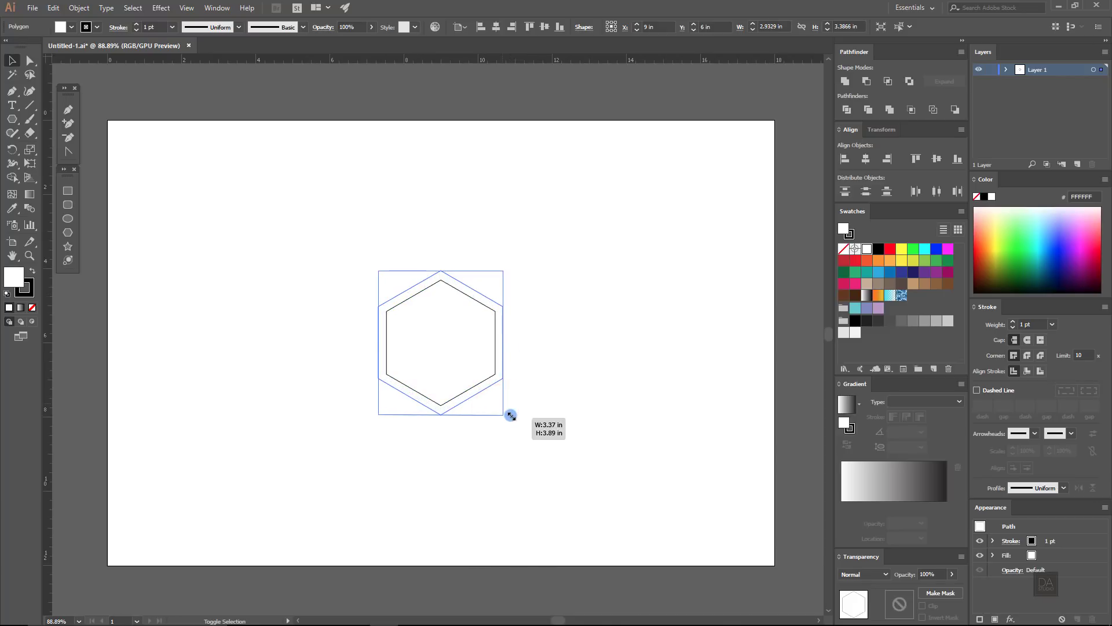
mouse_move(503, 343)
mouse_down()
mouse_move(493, 344)
mouse_move(516, 322)
mouse_up()
click(546, 342)
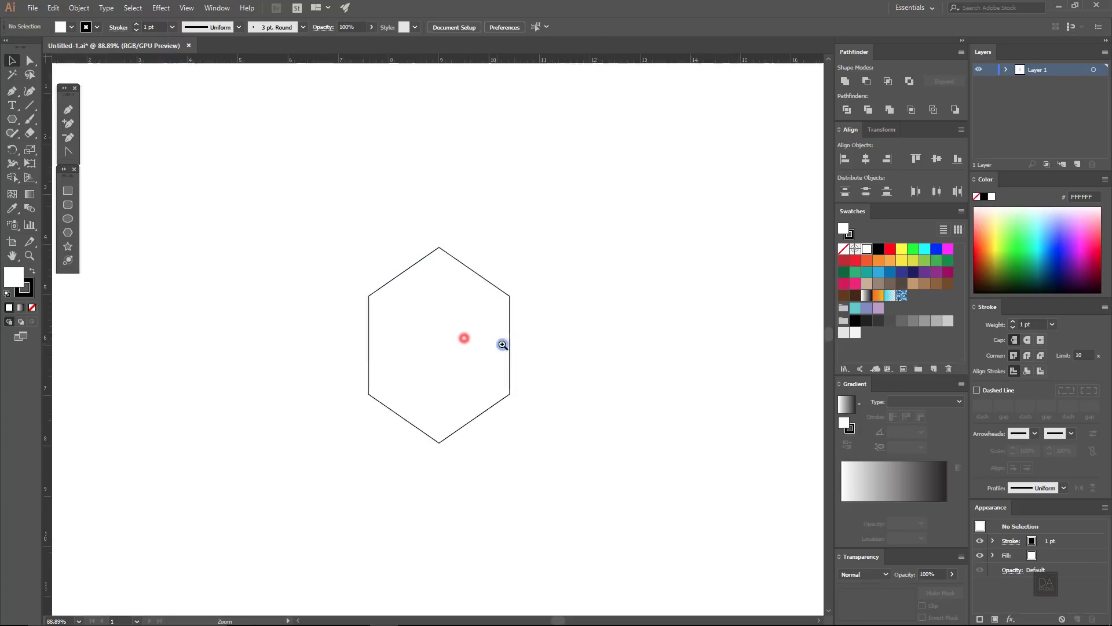
drag(566, 199, 264, 496)
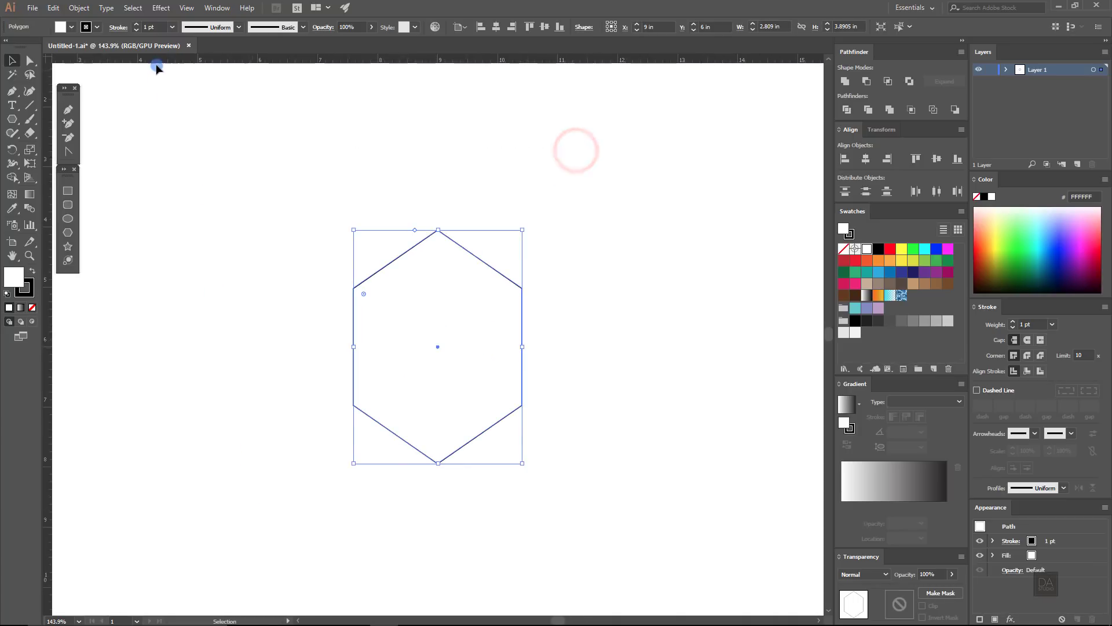
Step: Give the hexagon a 3 pt stroke and no fill
click(136, 25)
click(136, 26)
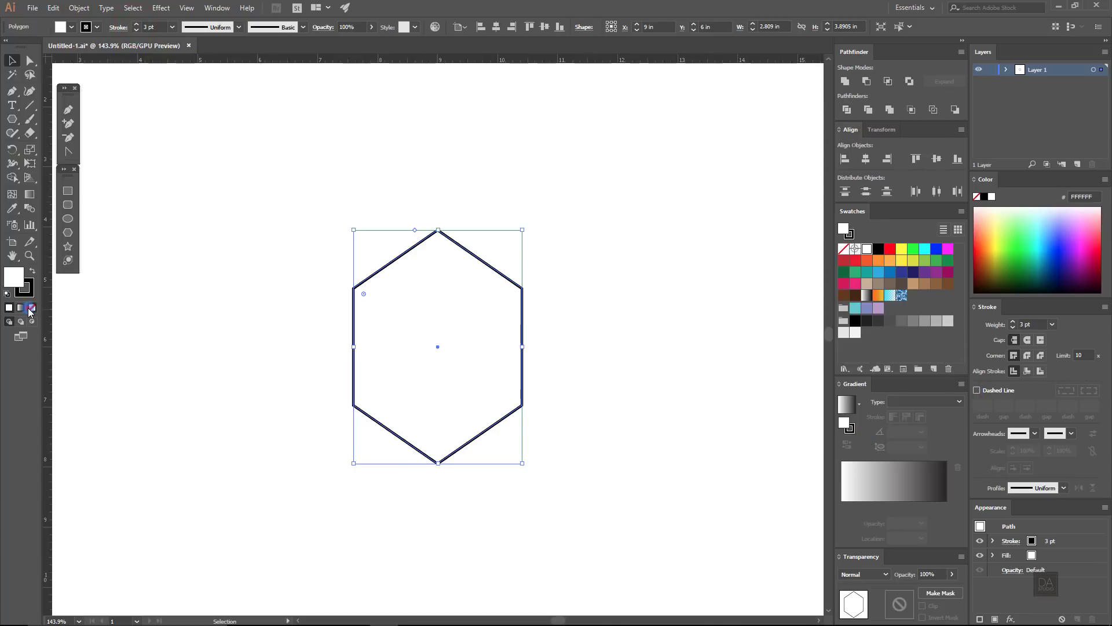
click(220, 301)
click(353, 310)
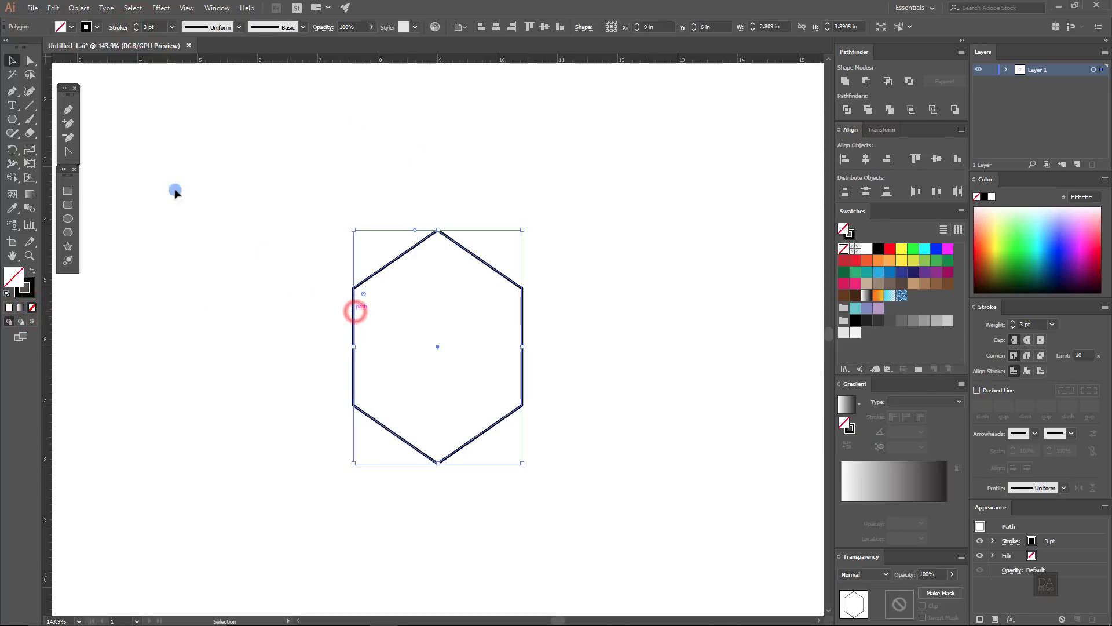
Step: Paste a copy in front and shrink it to about 1.86 × 2.58 in, centred inside
click(57, 10)
click(73, 64)
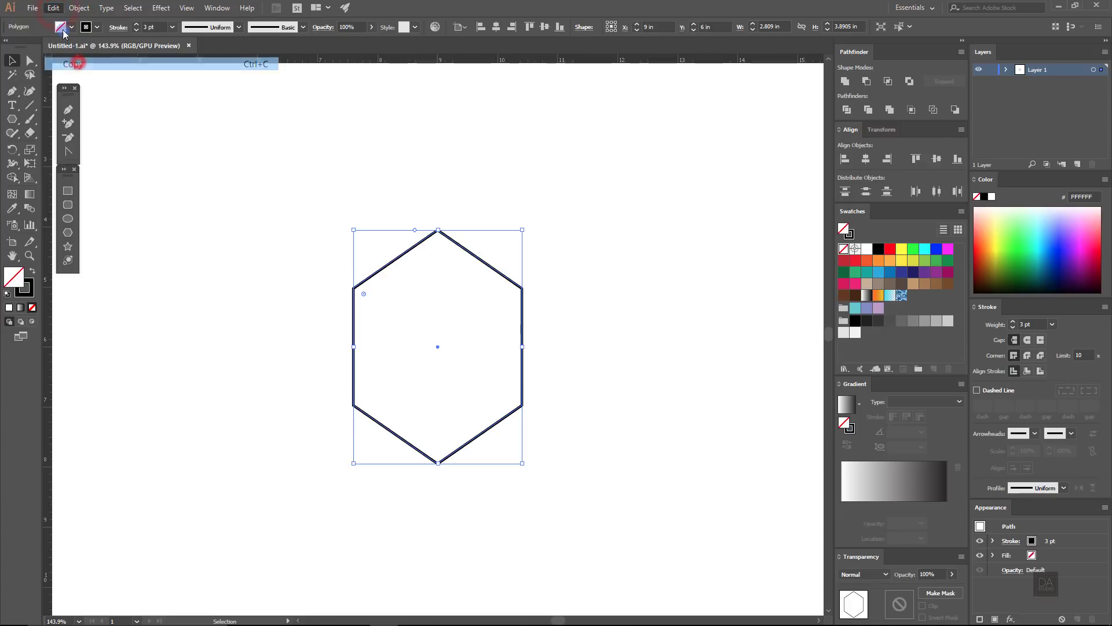
click(54, 8)
click(75, 89)
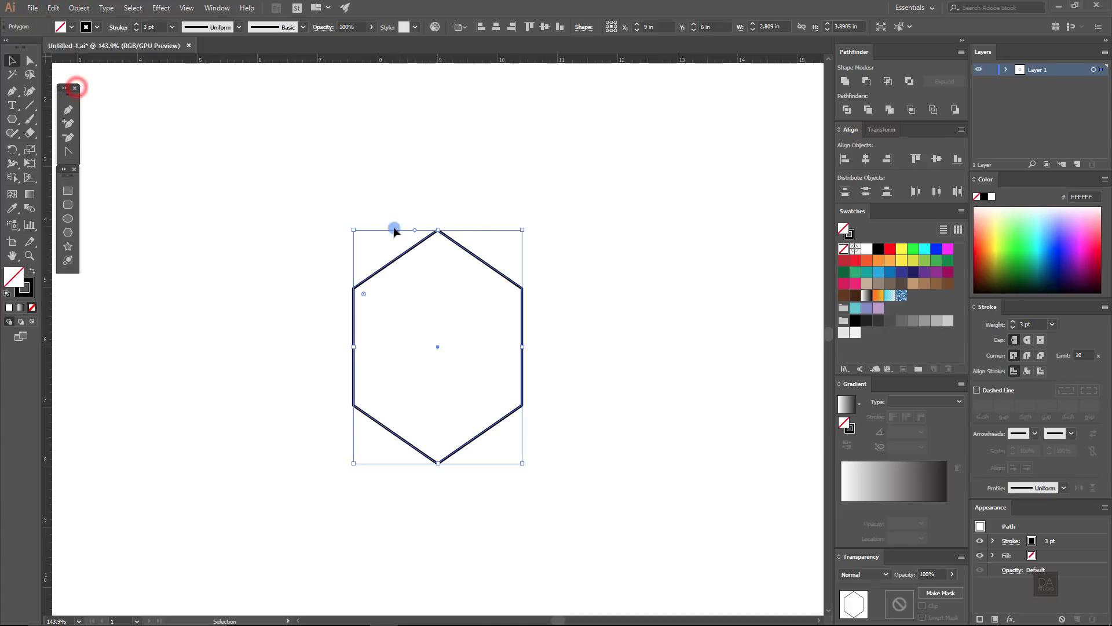
drag(522, 231, 494, 253)
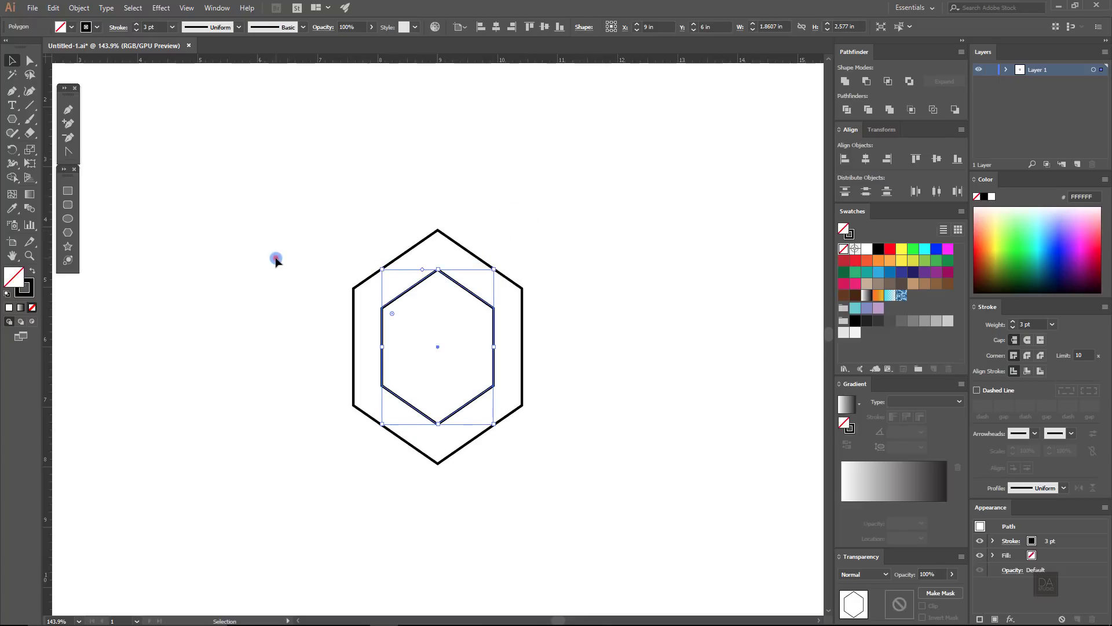
click(275, 256)
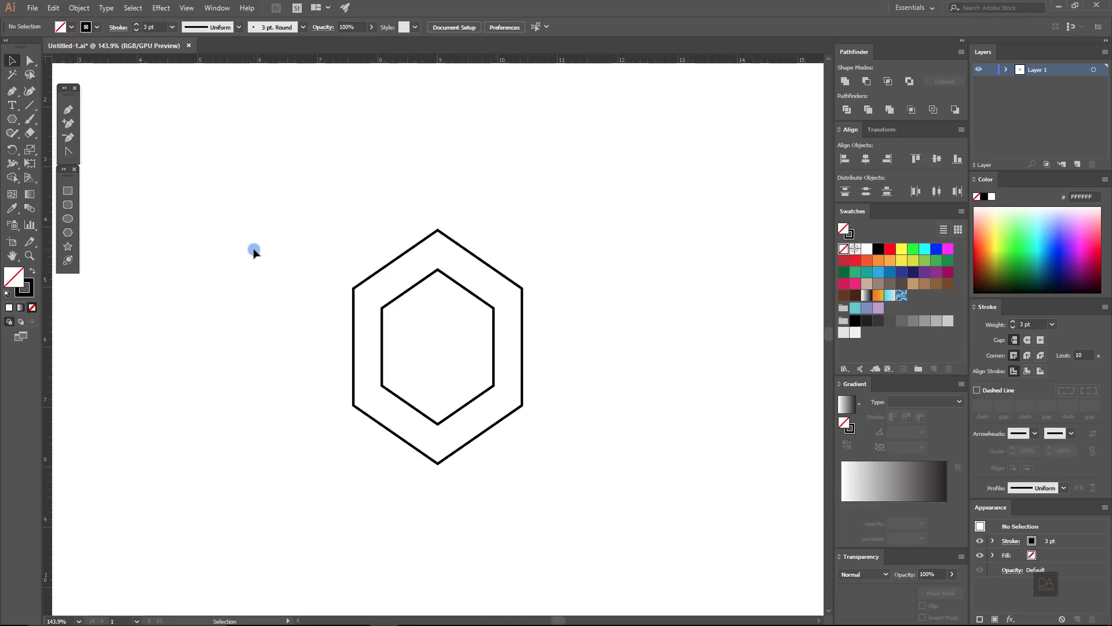
Step: Draw Pen lines joining the top, bottom and lower-left inner corners to the outer corners
click(68, 110)
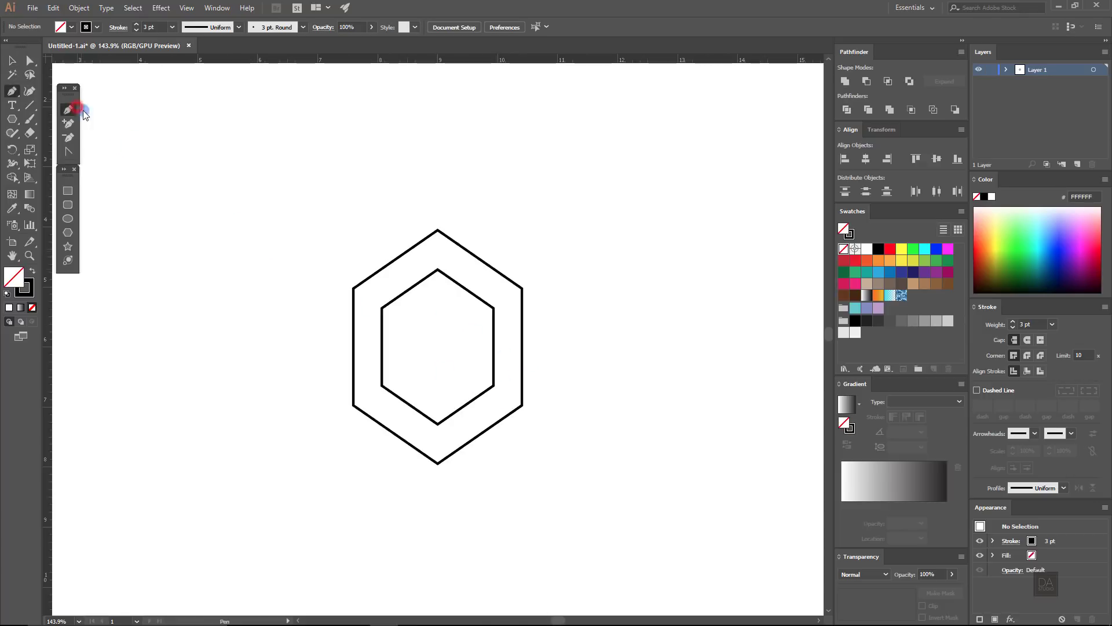
click(438, 230)
click(437, 270)
ctrl+click(508, 237)
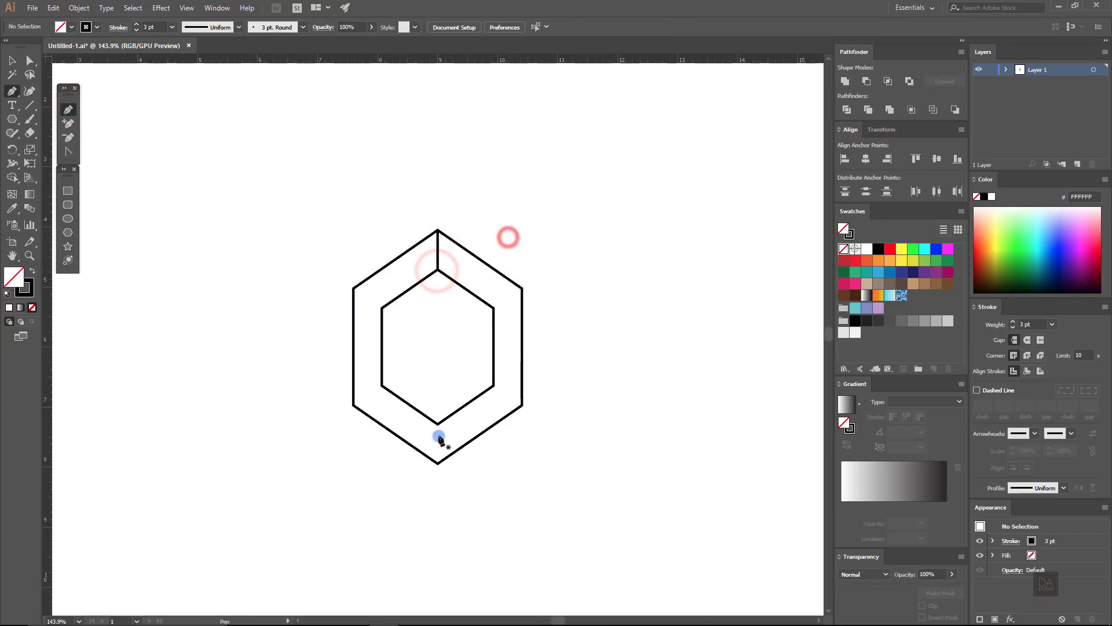
click(437, 424)
click(439, 462)
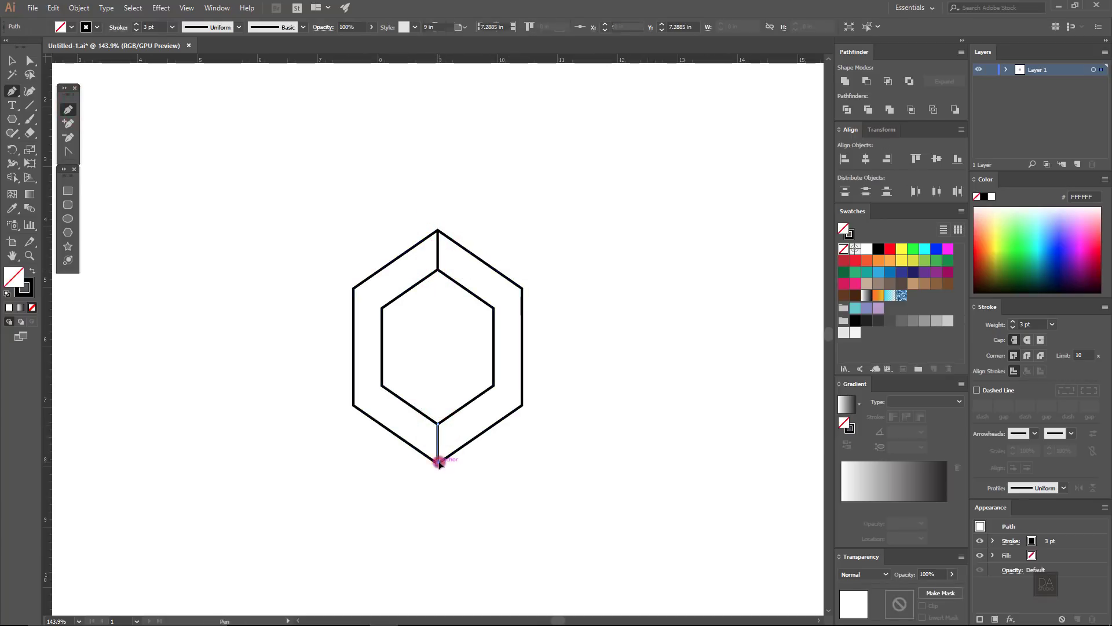
ctrl+click(340, 462)
click(381, 385)
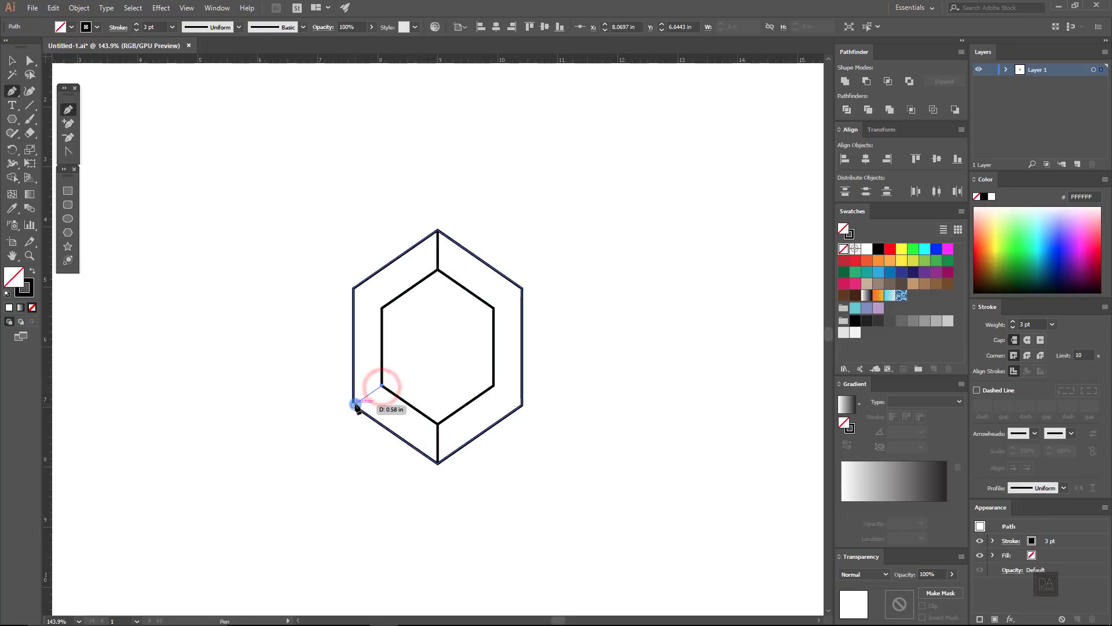
click(355, 404)
ctrl+click(300, 409)
Step: Draw Pen lines joining the upper-left, upper-right and lower-right inner corners to the outer corners
click(381, 307)
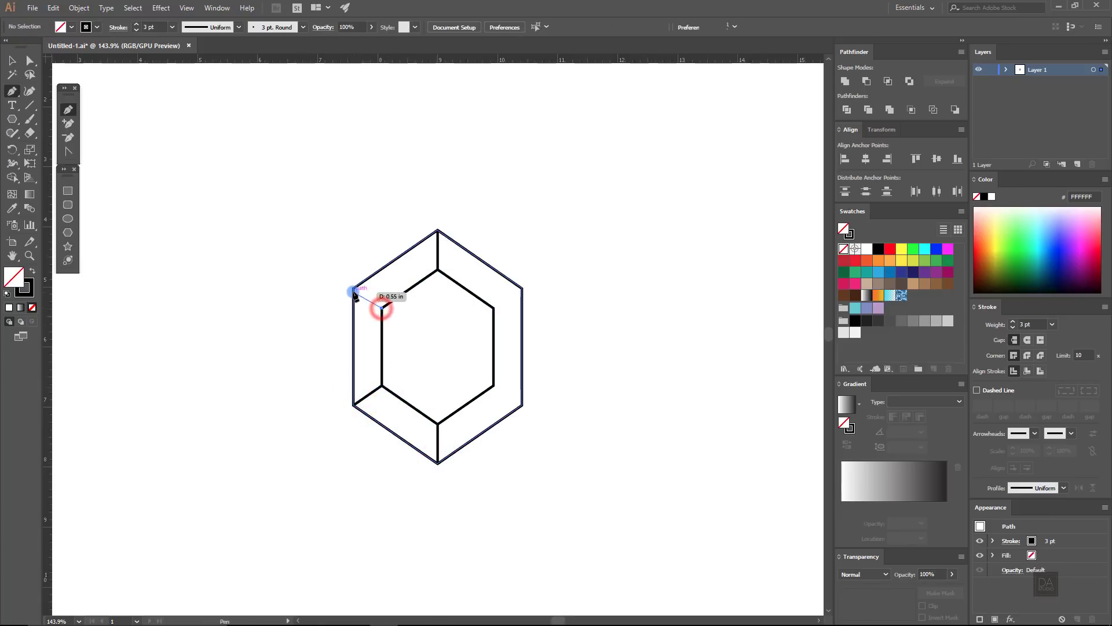
click(353, 289)
ctrl+click(307, 298)
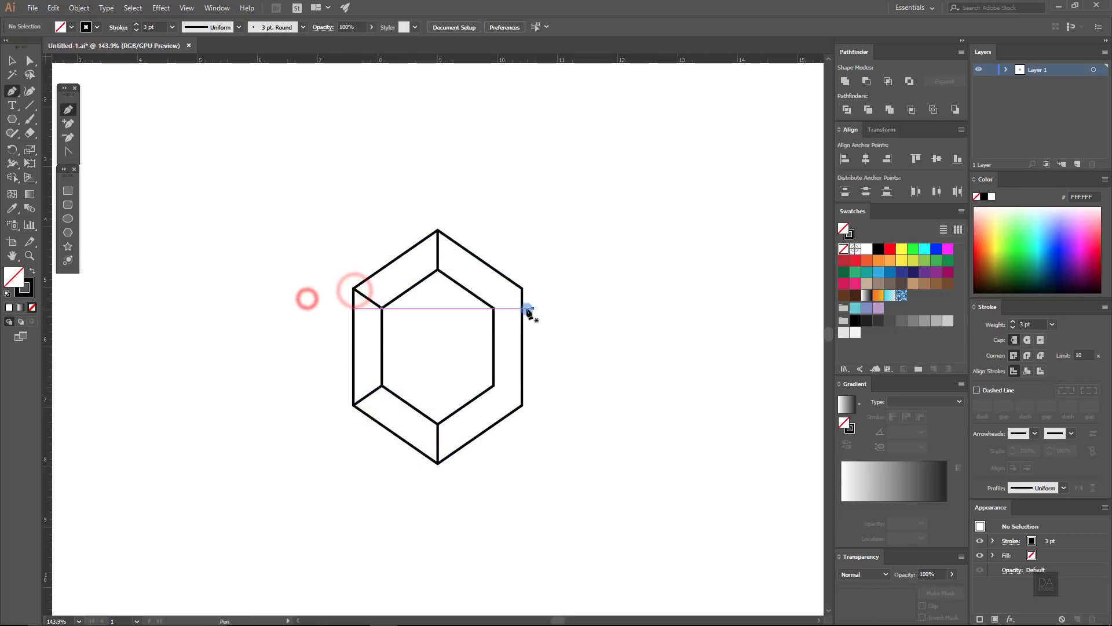
click(494, 307)
click(523, 288)
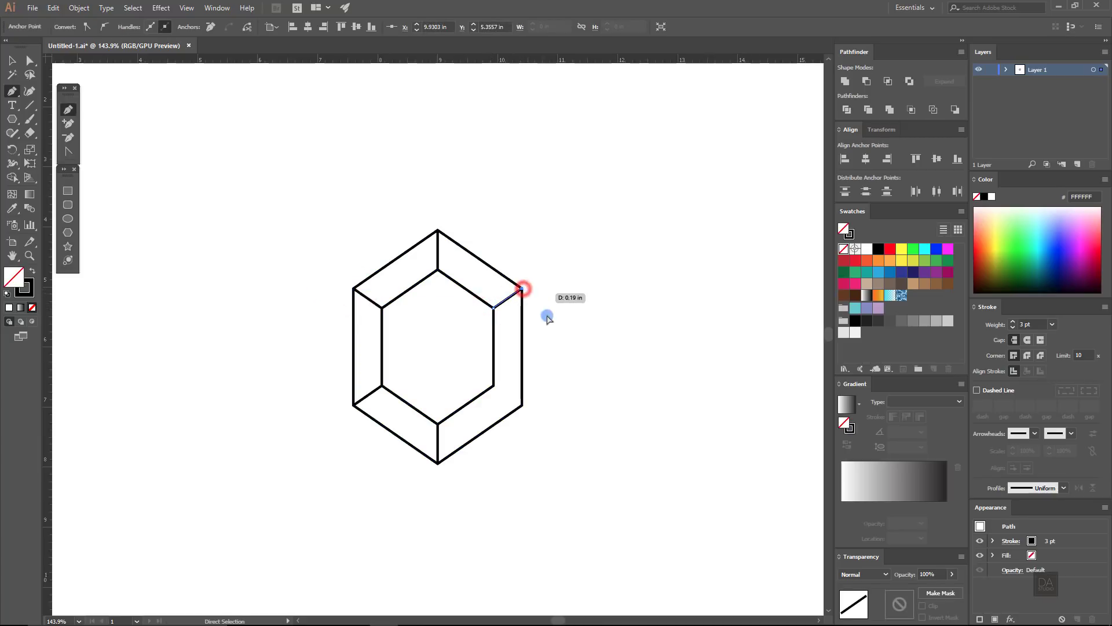
ctrl+click(547, 318)
click(494, 385)
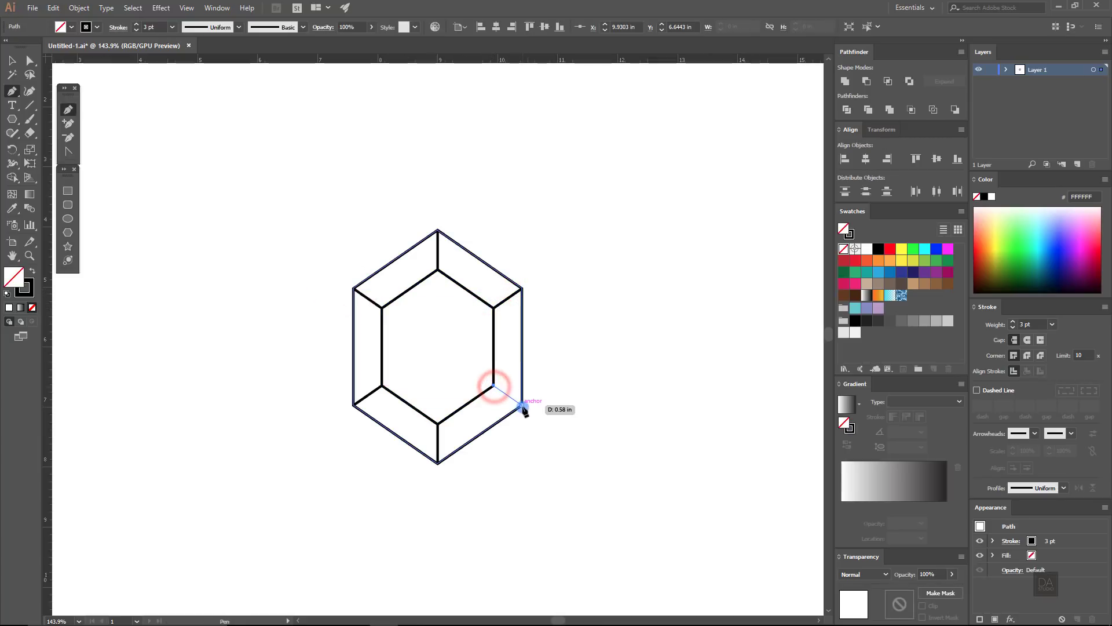
click(523, 405)
ctrl+click(564, 408)
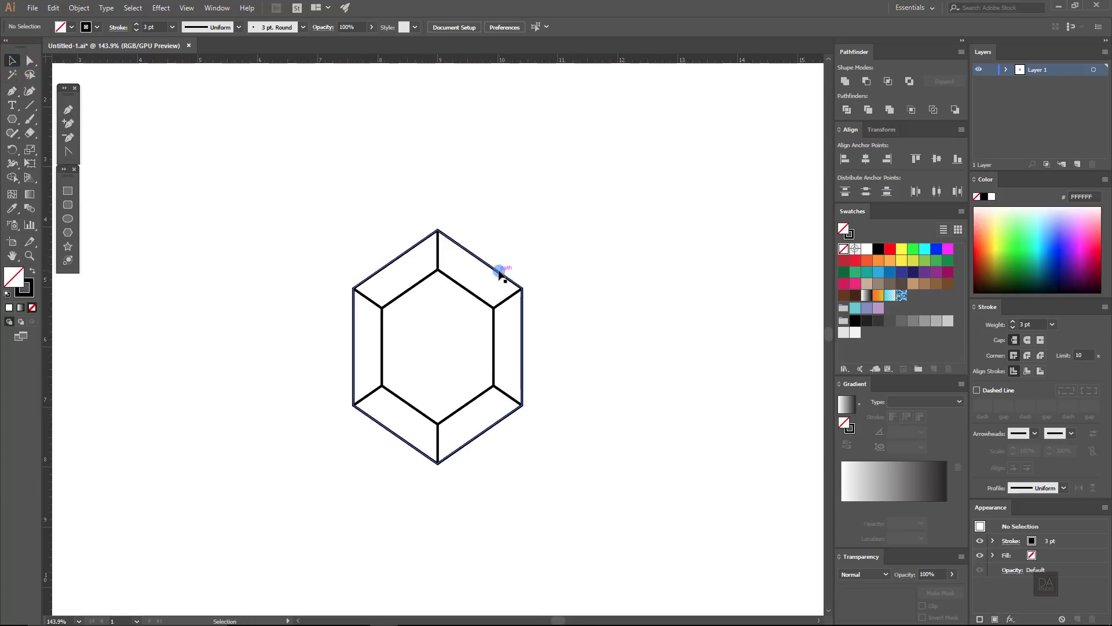
Step: Fill the inner hexagon red
click(477, 298)
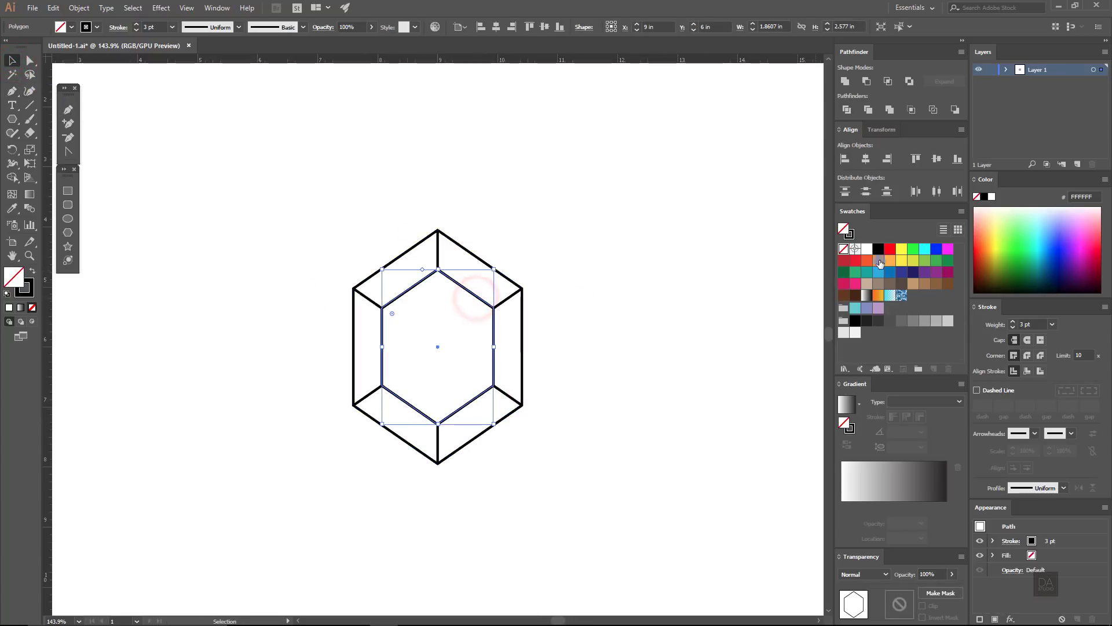
click(849, 234)
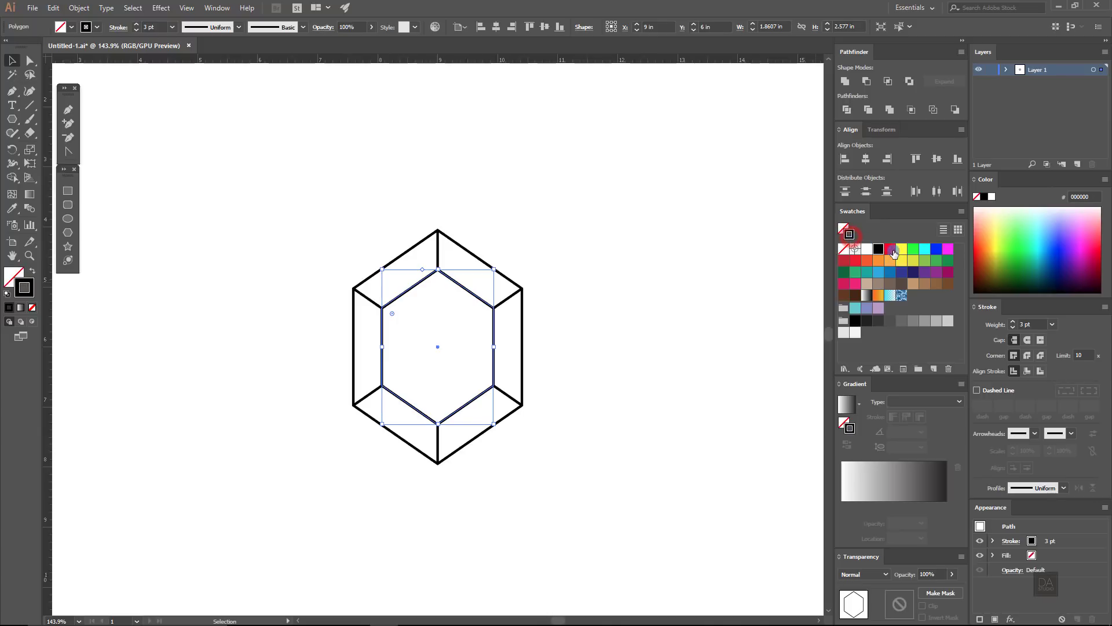
click(890, 249)
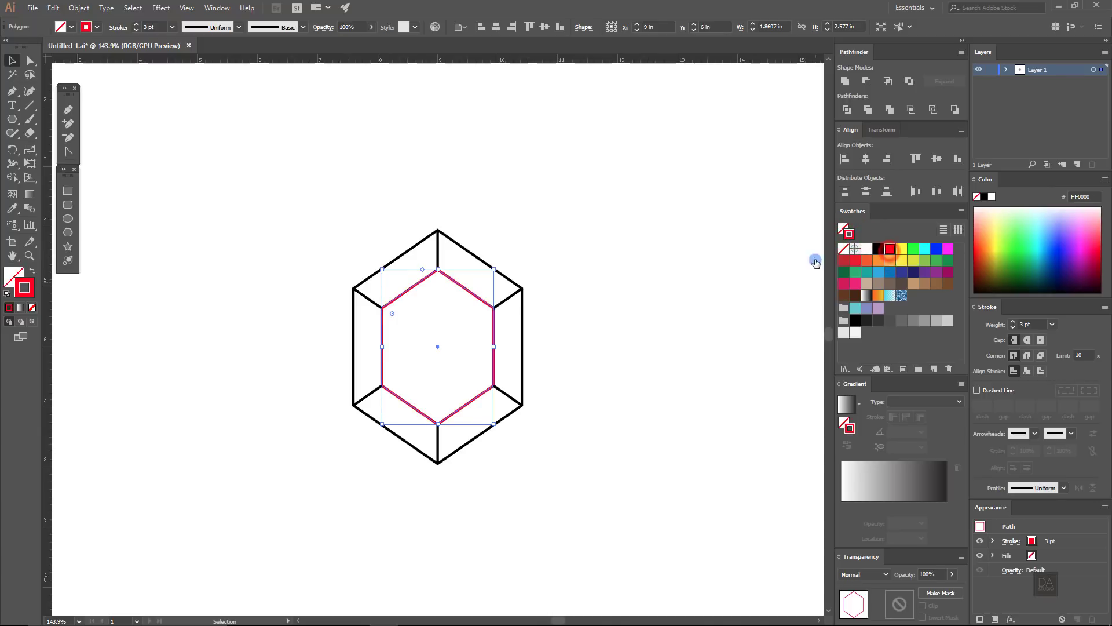
click(36, 273)
click(220, 303)
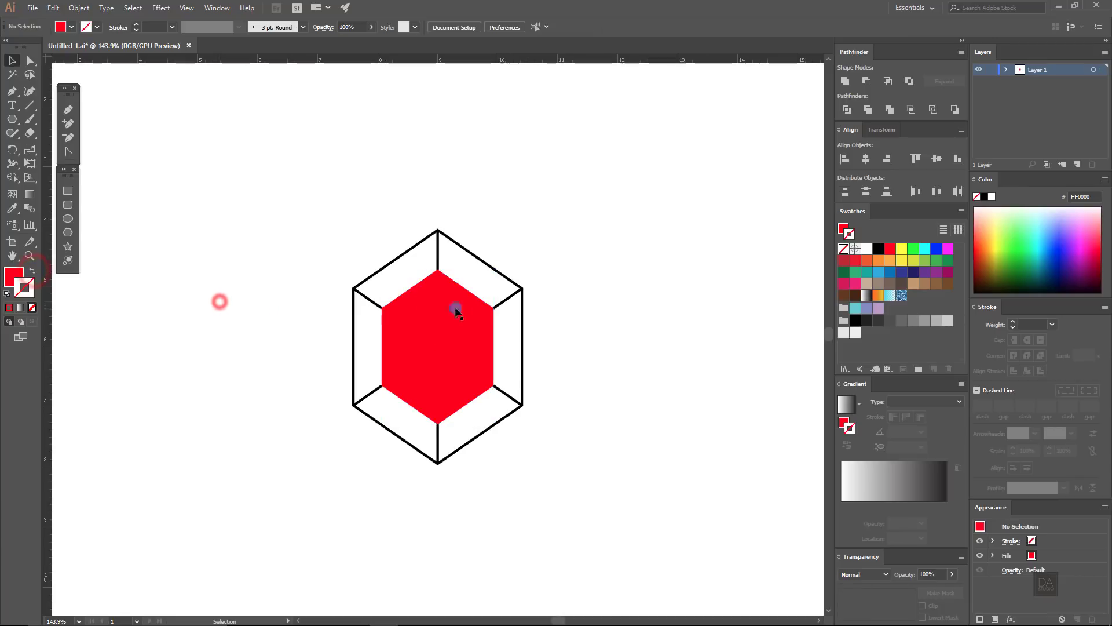
Step: Fill the outer hexagon yellow and select all the gem parts together
click(504, 277)
click(854, 235)
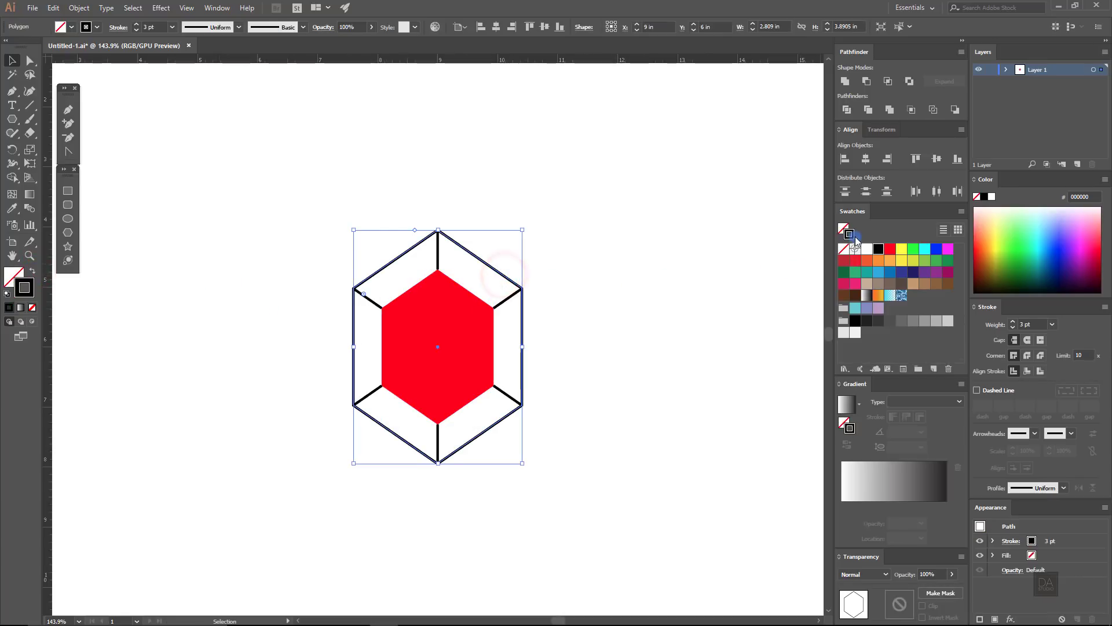
click(901, 250)
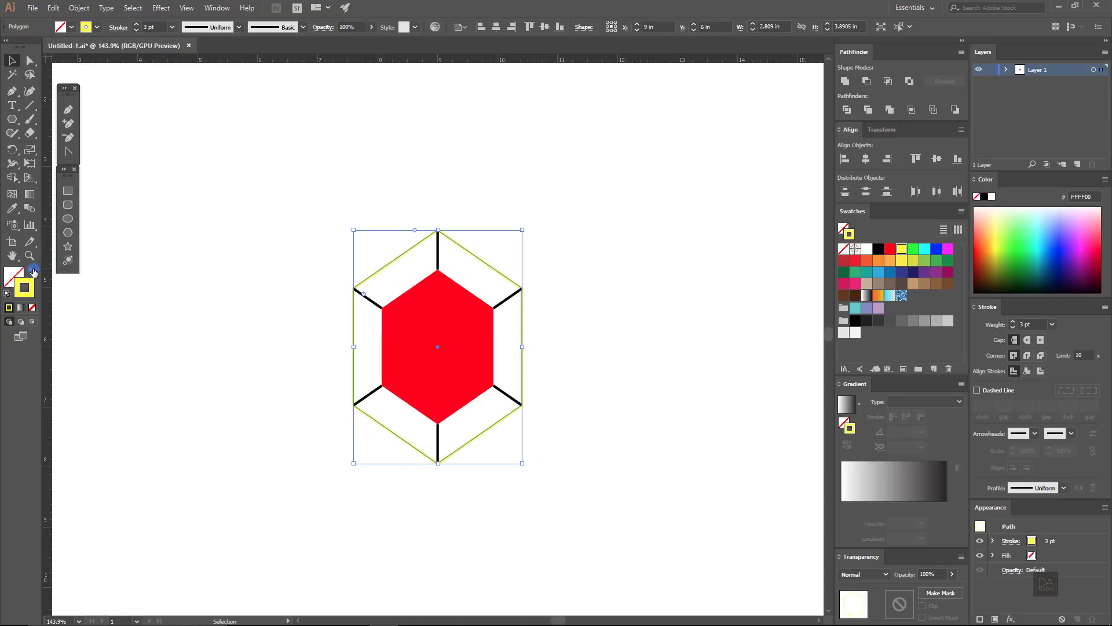
click(33, 271)
click(213, 272)
drag(275, 197, 576, 478)
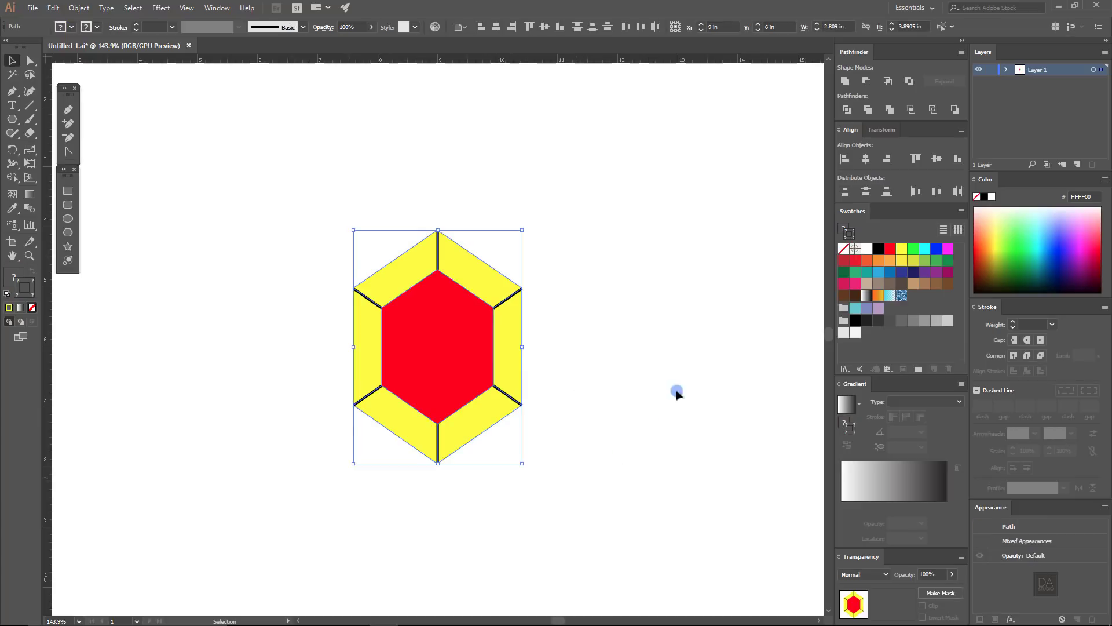
Step: Divide the gem with Pathfinder and ungroup it into separate facet pieces
click(853, 114)
right_click(463, 338)
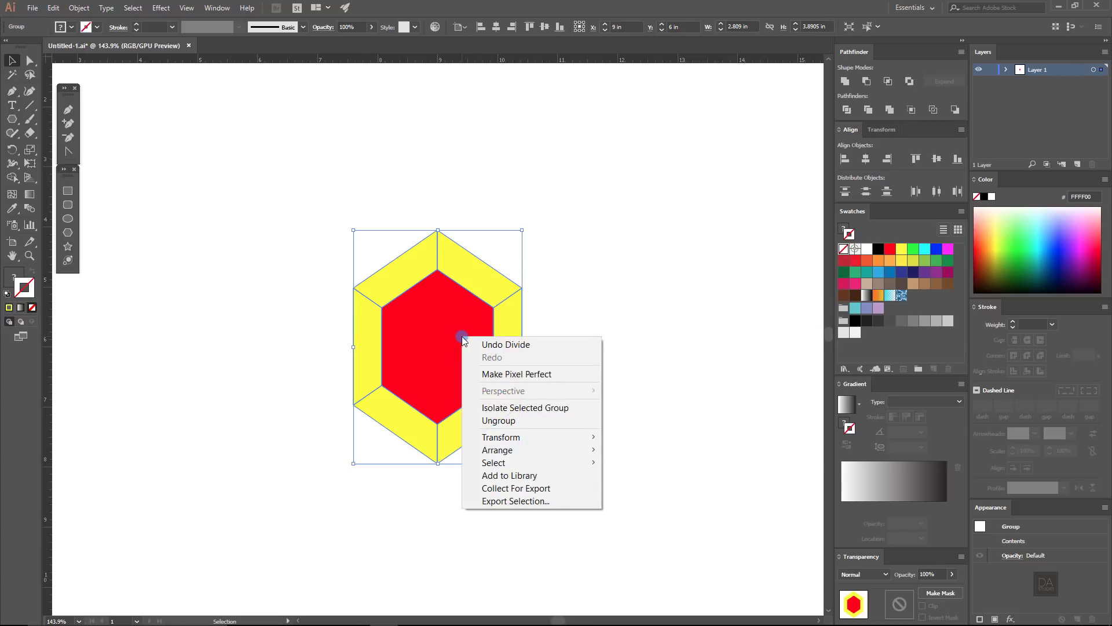
click(493, 420)
Step: Move the displaced yellow facets back into the hexagon and deselect
click(583, 417)
mouse_move(492, 426)
mouse_down()
mouse_move(510, 448)
mouse_move(493, 426)
mouse_up()
mouse_move(512, 350)
mouse_down()
mouse_move(585, 351)
mouse_move(512, 350)
mouse_up()
mouse_move(472, 268)
mouse_down()
mouse_move(489, 227)
mouse_move(472, 269)
mouse_up()
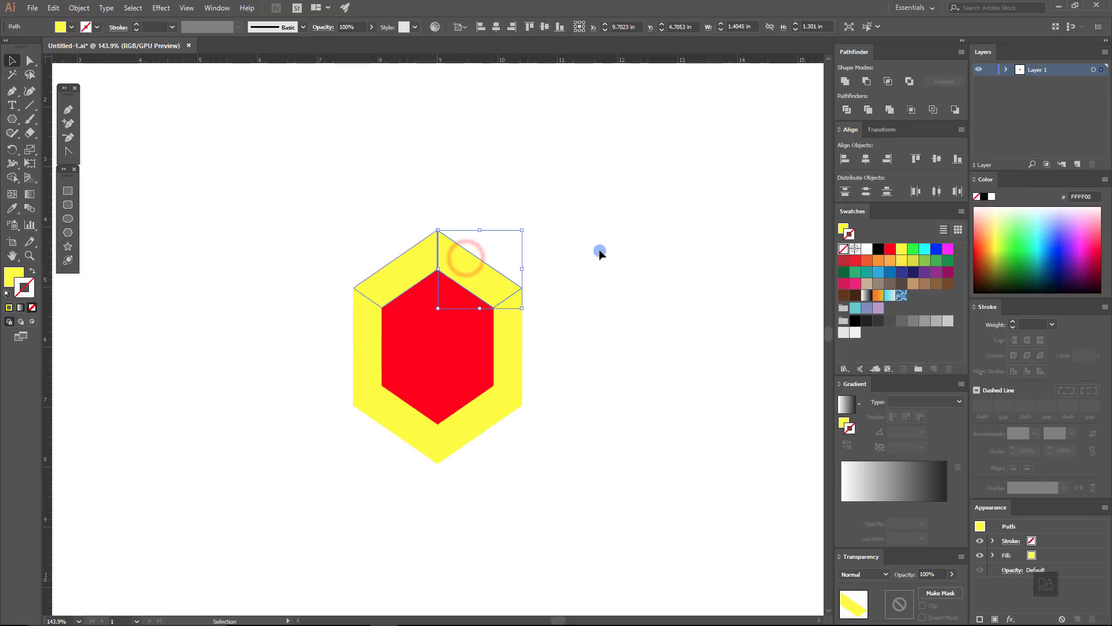
click(609, 249)
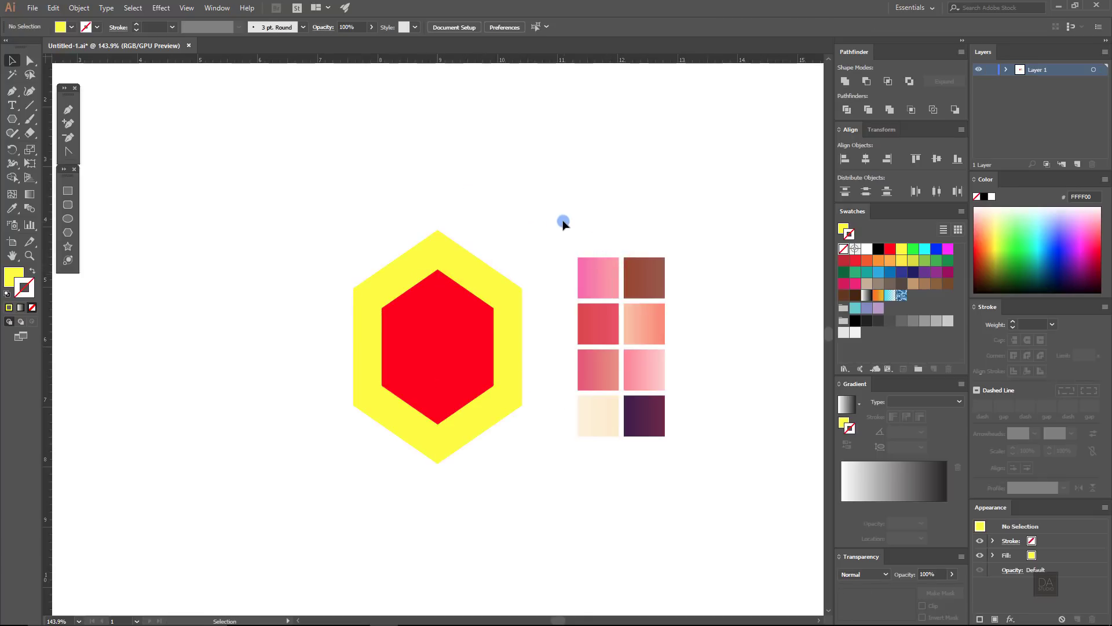
Step: Eyedrop pink gradient, red and pink-orange gradient onto the top-left, top-right and right facets
click(25, 199)
ctrl+click(400, 278)
click(607, 277)
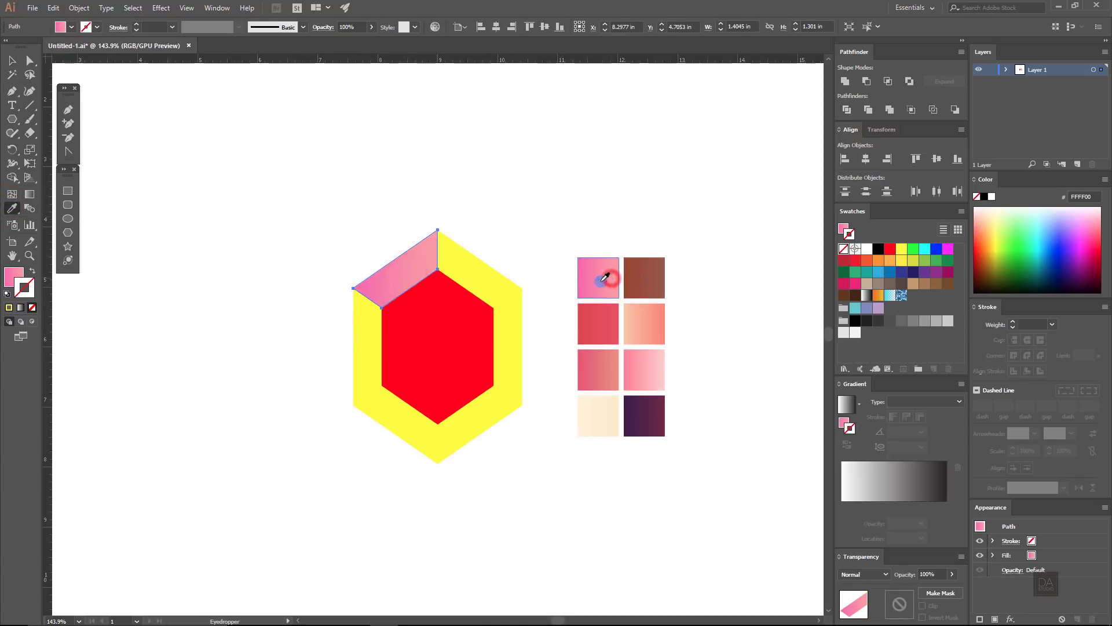
ctrl+click(482, 287)
click(588, 315)
ctrl+click(507, 335)
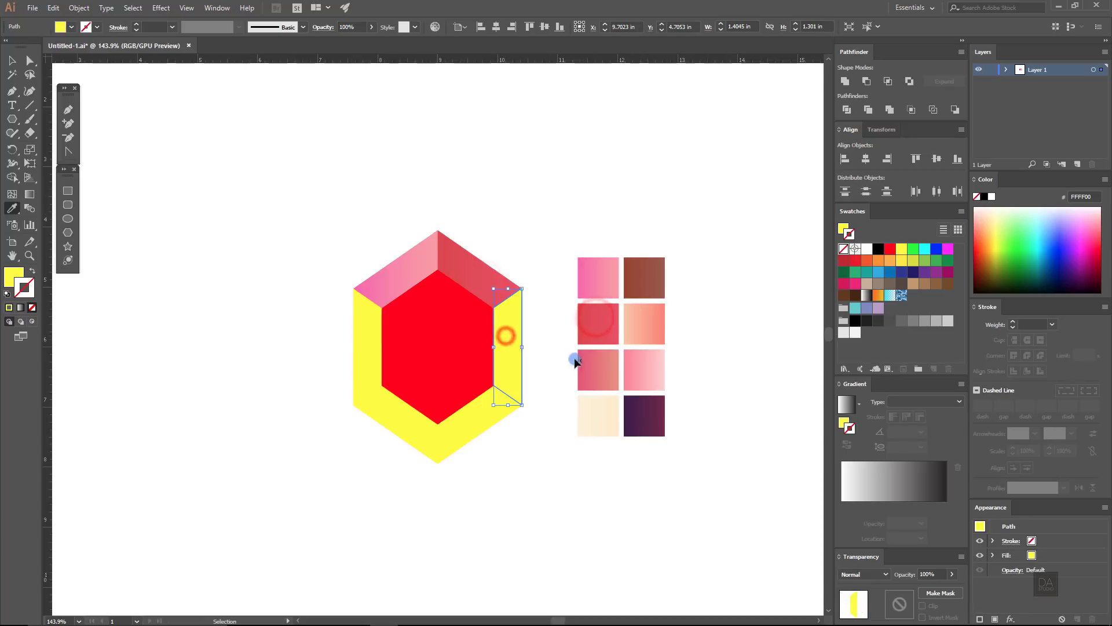
click(589, 365)
Step: Eyedrop cream, brown, peach gradient and pink gradient onto the bottom-right, bottom-left, left facets and centre
ctrl+click(479, 437)
click(595, 419)
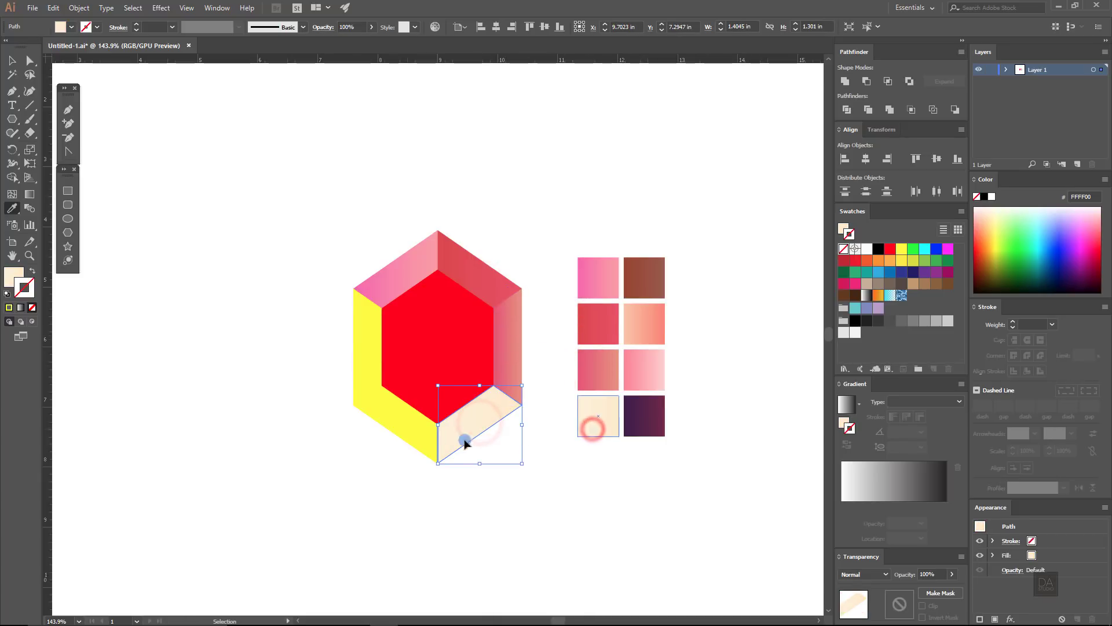
ctrl+click(408, 440)
click(646, 275)
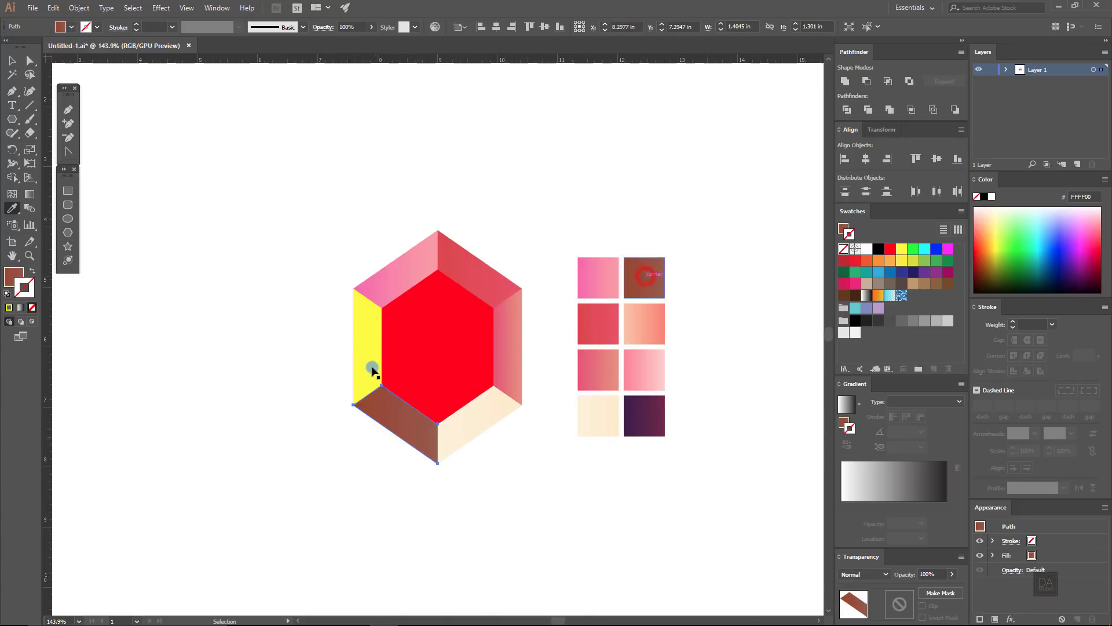
ctrl+click(370, 371)
click(654, 323)
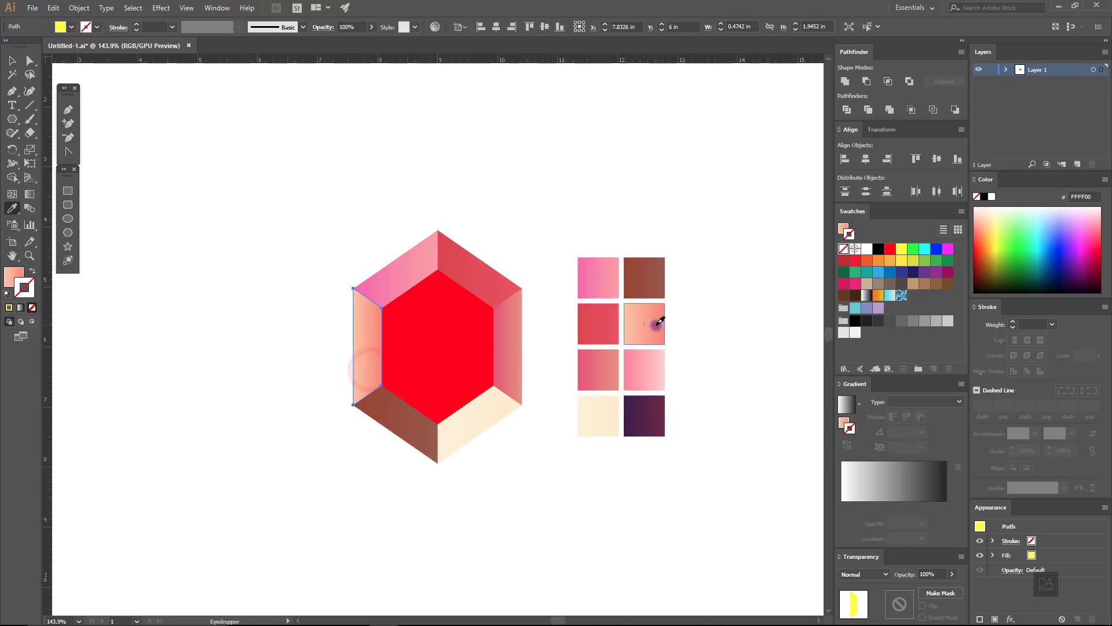
ctrl+click(472, 352)
click(630, 358)
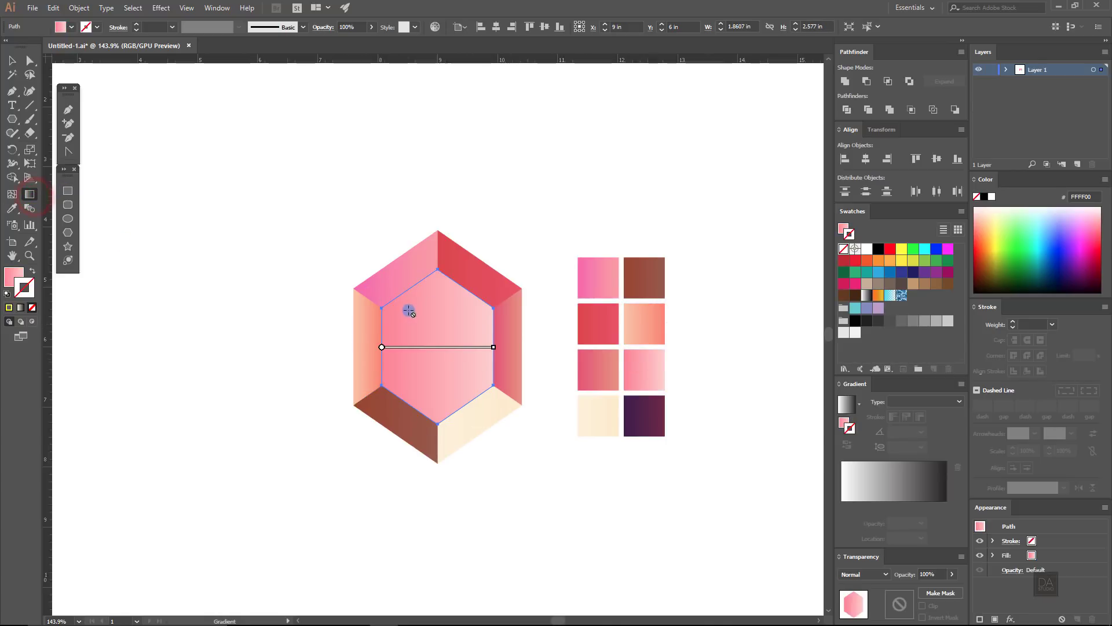
Step: Redraw the centre hexagon's gradient to run diagonally downward
click(18, 275)
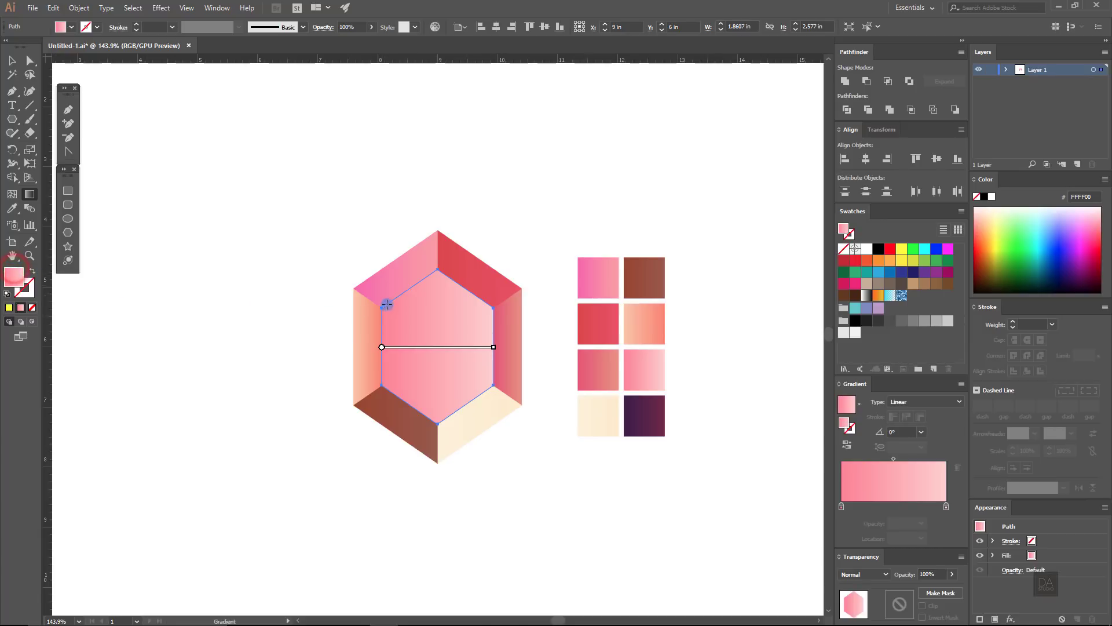
drag(417, 331, 472, 420)
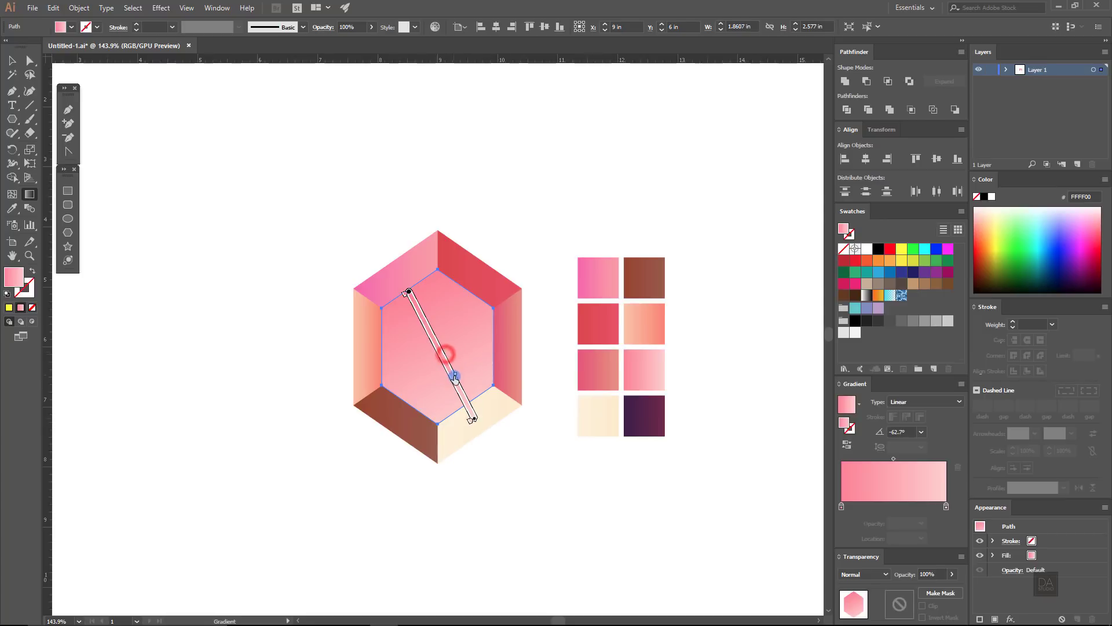
drag(454, 378, 457, 381)
key(ctrl+shift+a)
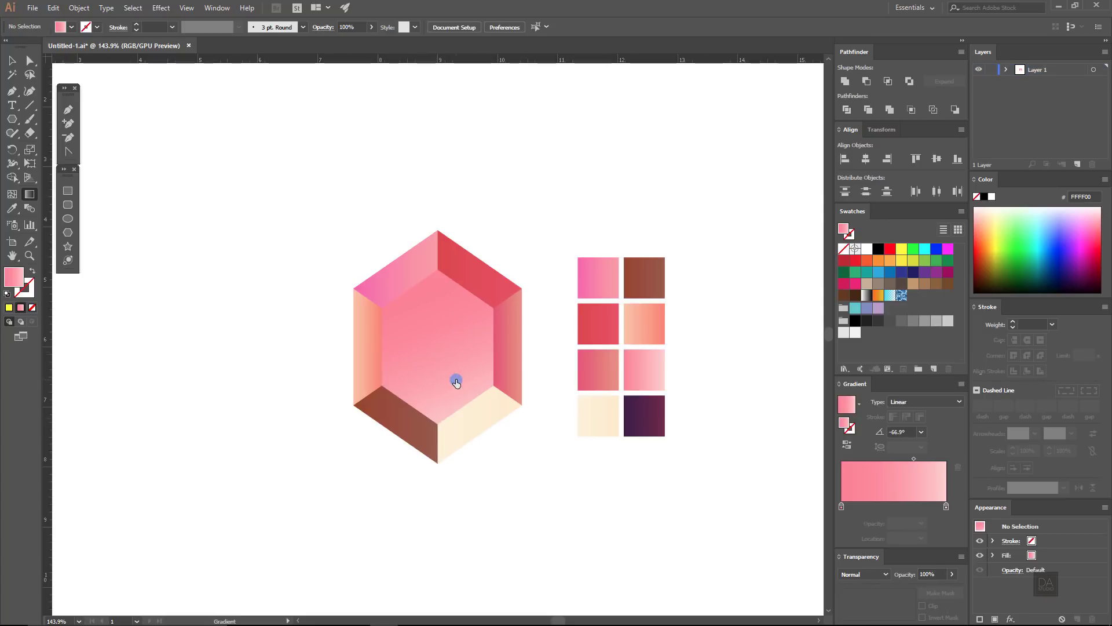
click(381, 347)
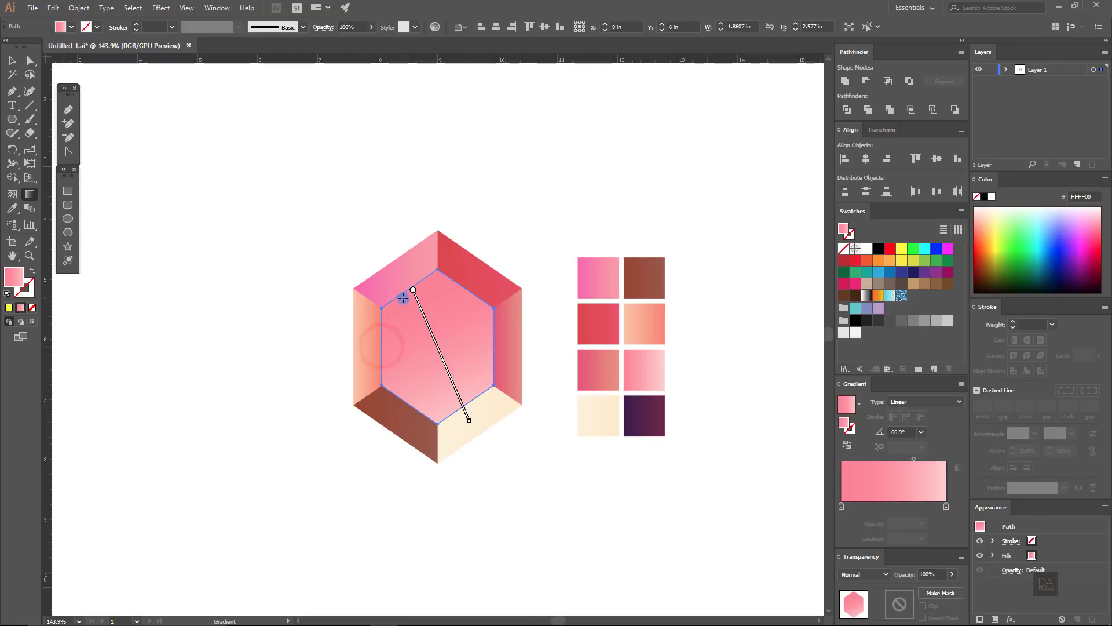
Step: Angle the top-left and top-right facet gradients from the top vertex
click(384, 273)
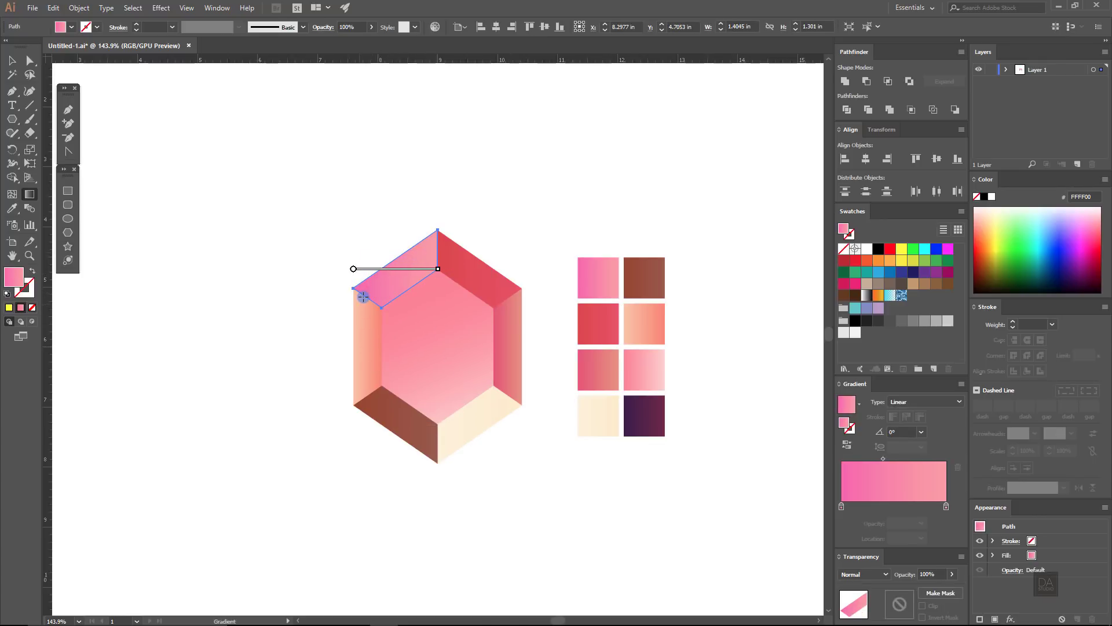
drag(382, 288, 438, 248)
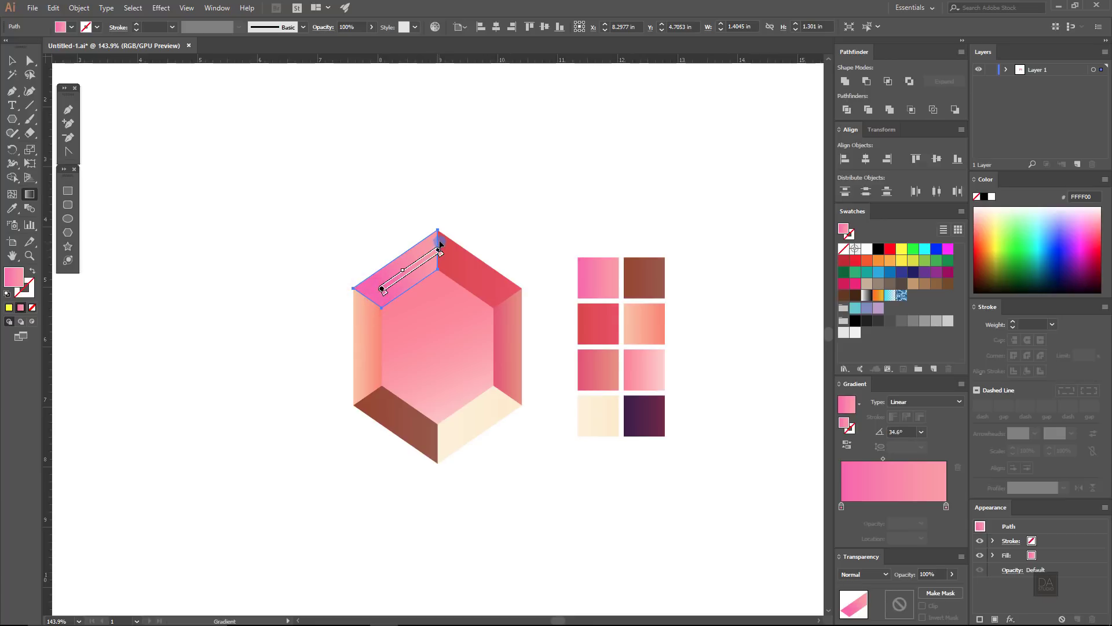
mouse_move(442, 244)
mouse_down()
mouse_move(366, 299)
mouse_move(431, 260)
mouse_up()
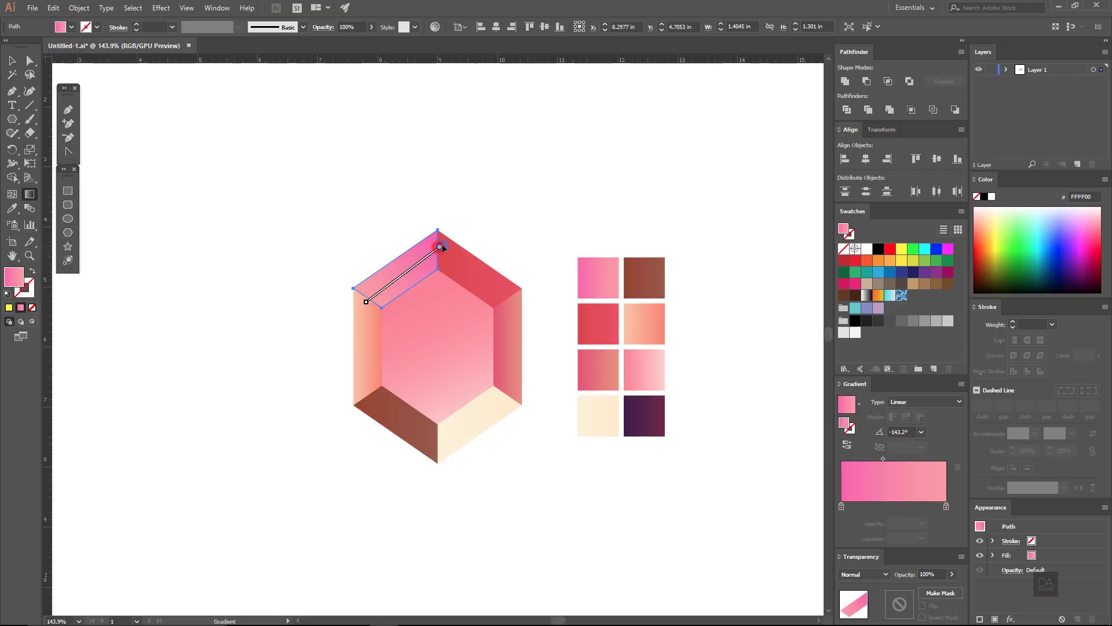
click(467, 256)
mouse_move(438, 247)
mouse_down()
mouse_move(490, 304)
mouse_move(503, 302)
mouse_up()
key(v)
click(540, 317)
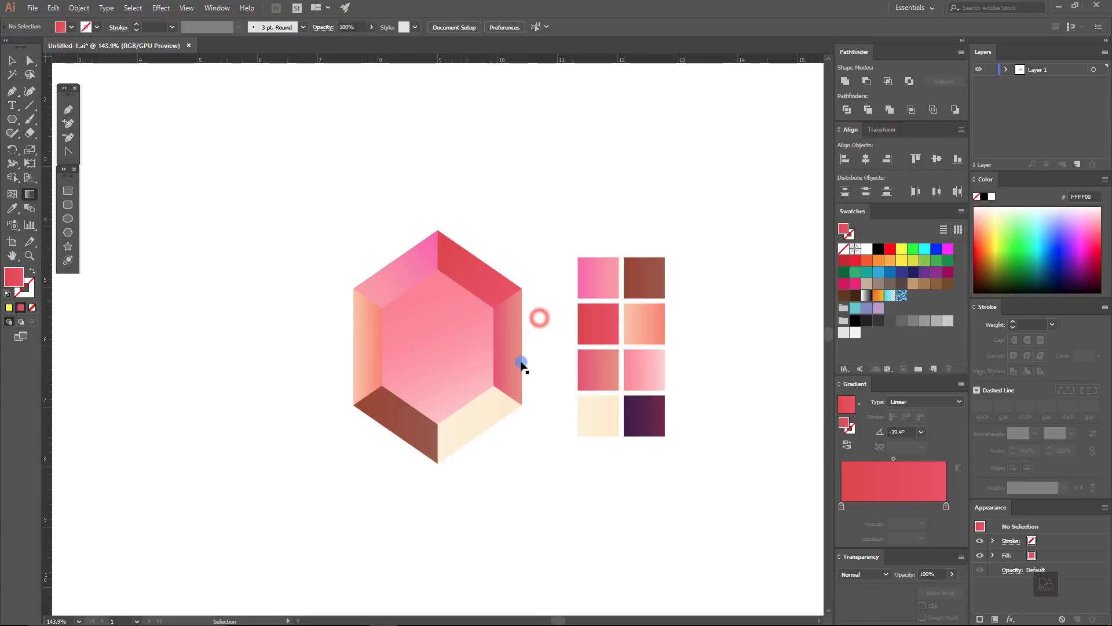
Step: Make the right facet's gradient run downward
key(g)
click(521, 364)
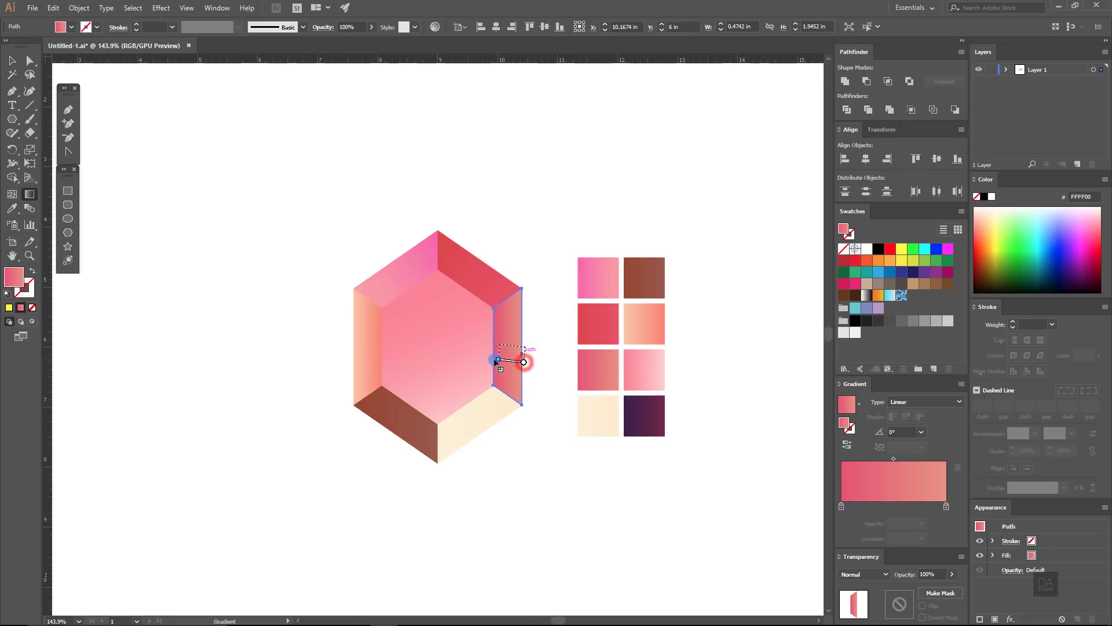
drag(510, 360, 511, 343)
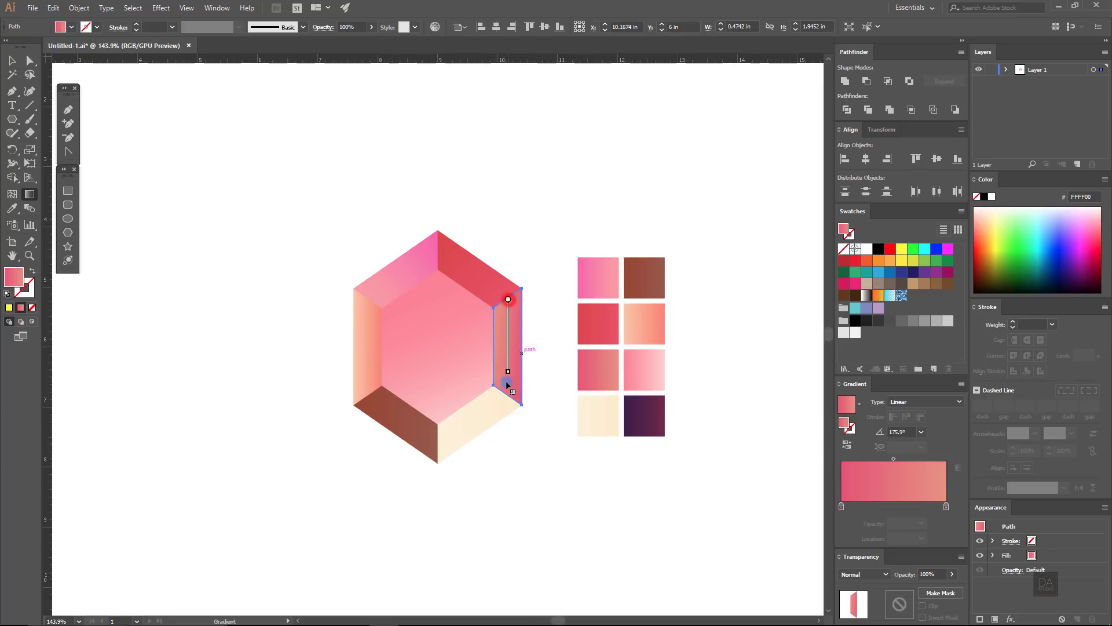
drag(506, 383, 507, 393)
ctrl+click(471, 468)
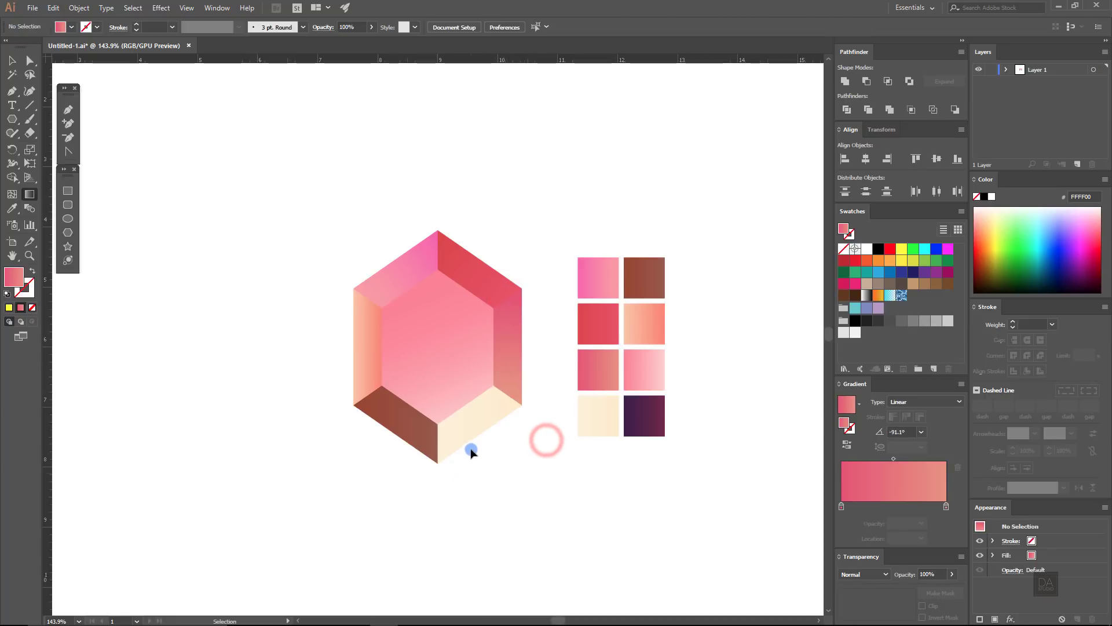
Step: Angle the cream bottom-right and brown bottom-left facet gradients diagonally
ctrl+click(480, 433)
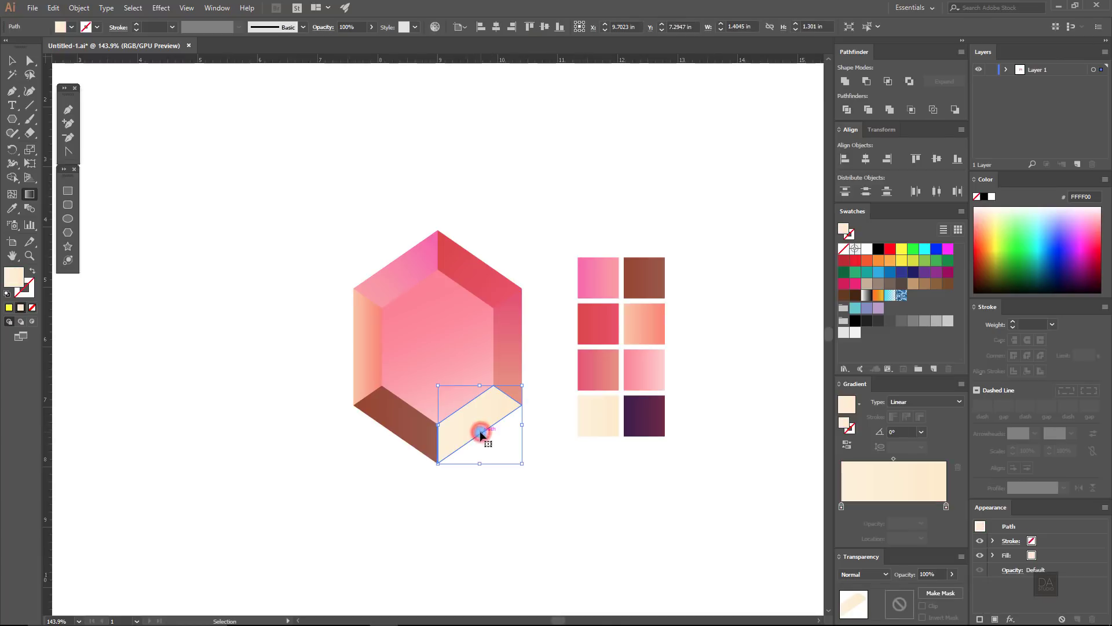
drag(480, 438, 463, 413)
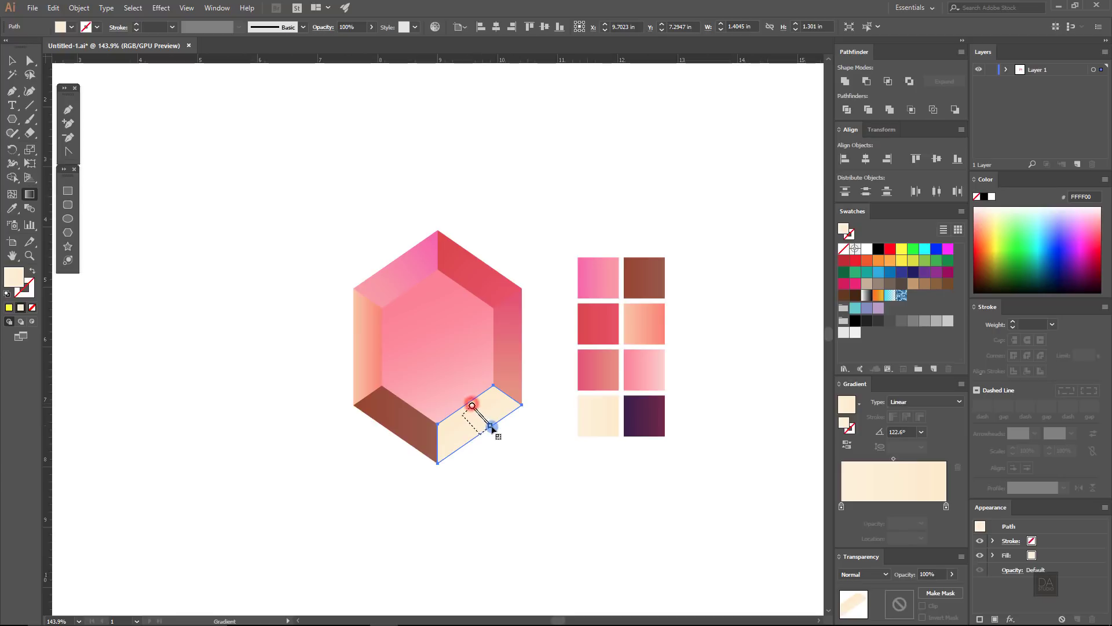
drag(492, 429, 487, 433)
ctrl+click(492, 460)
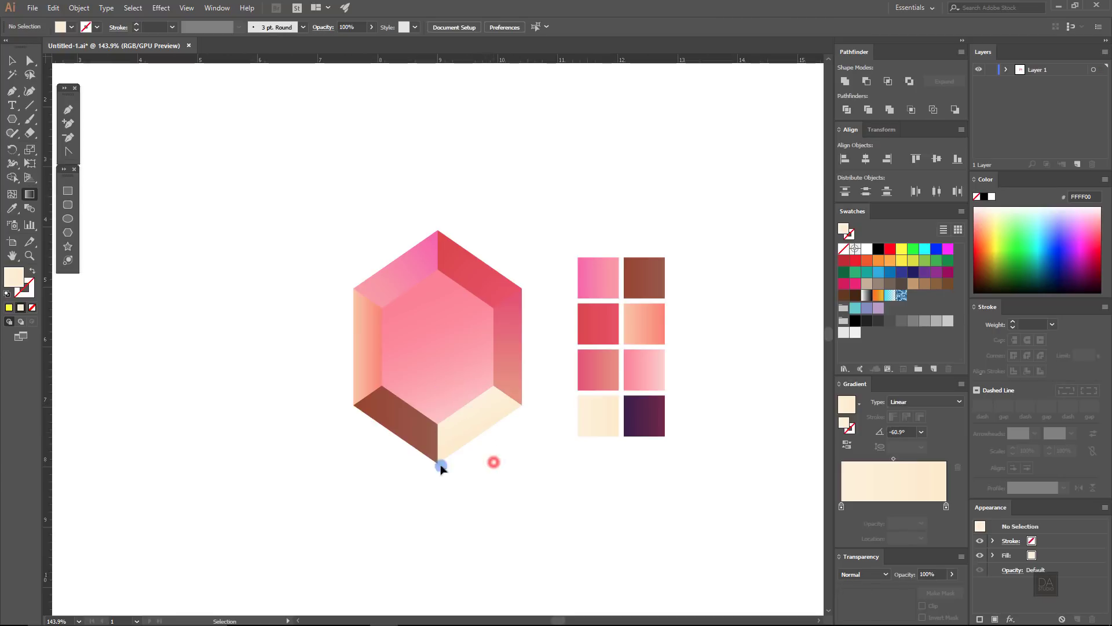
ctrl+click(382, 428)
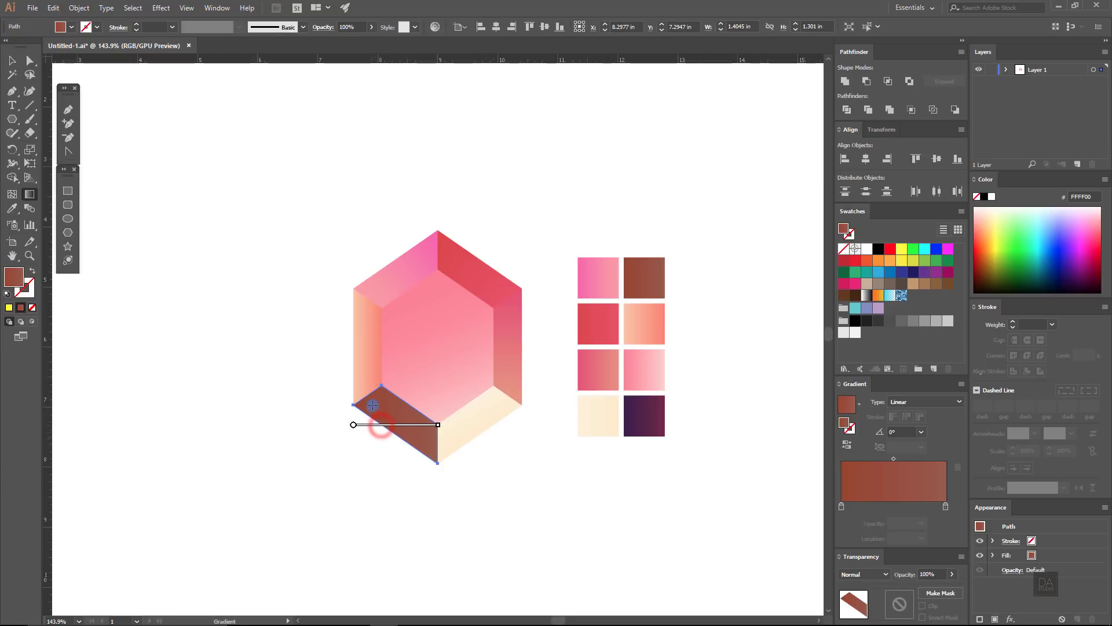
drag(375, 397, 431, 450)
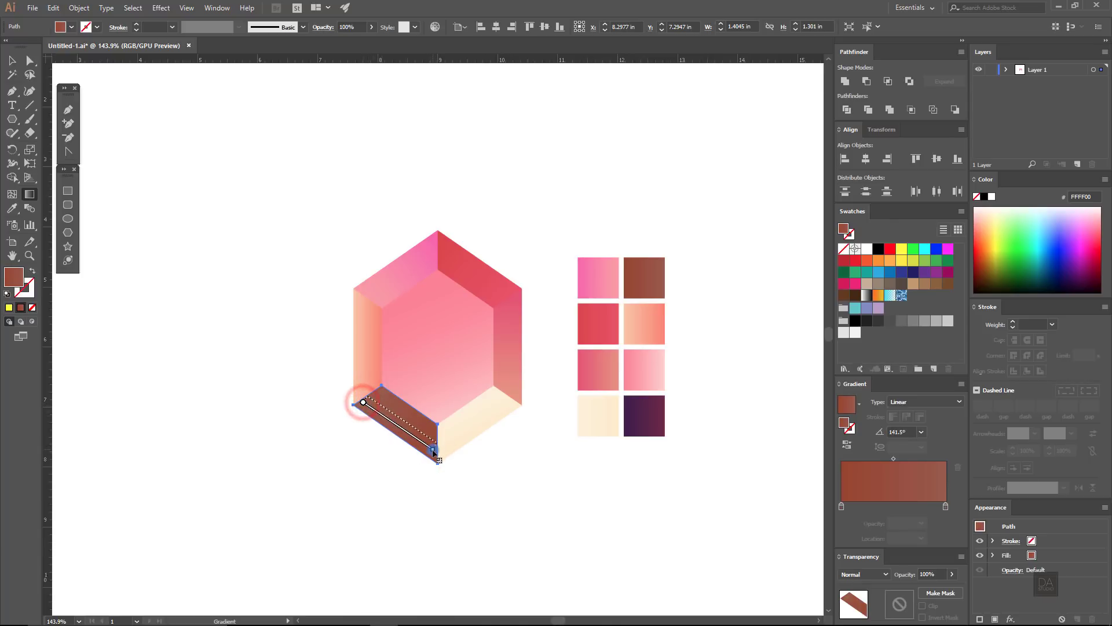
ctrl+click(363, 457)
Step: Make the peach left facet's gradient run vertically, bottom to top
ctrl+click(356, 372)
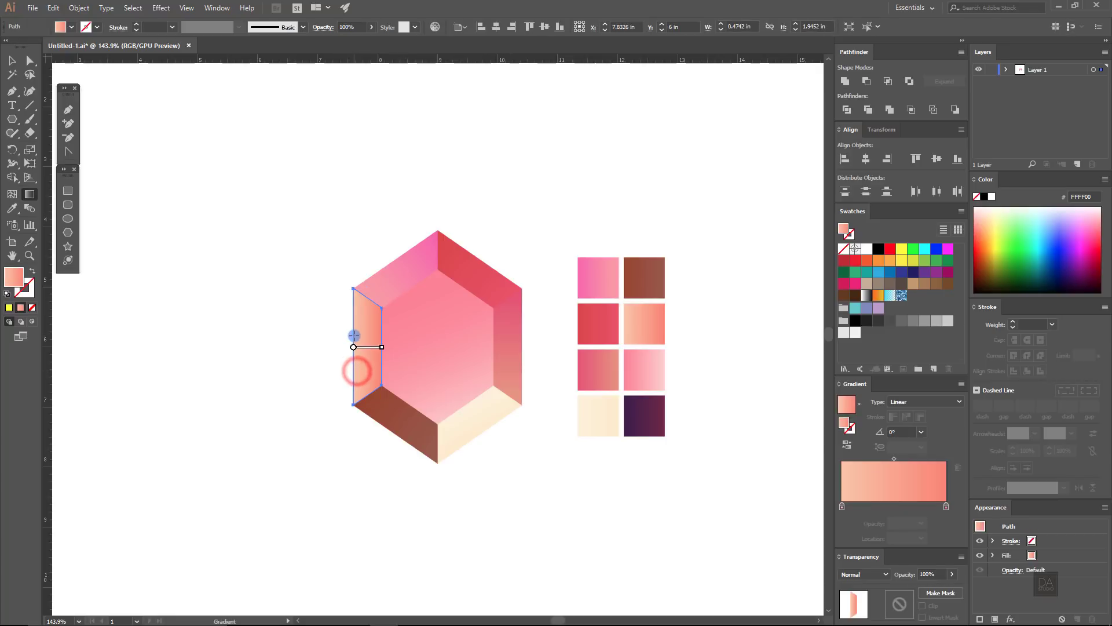
drag(367, 299, 367, 400)
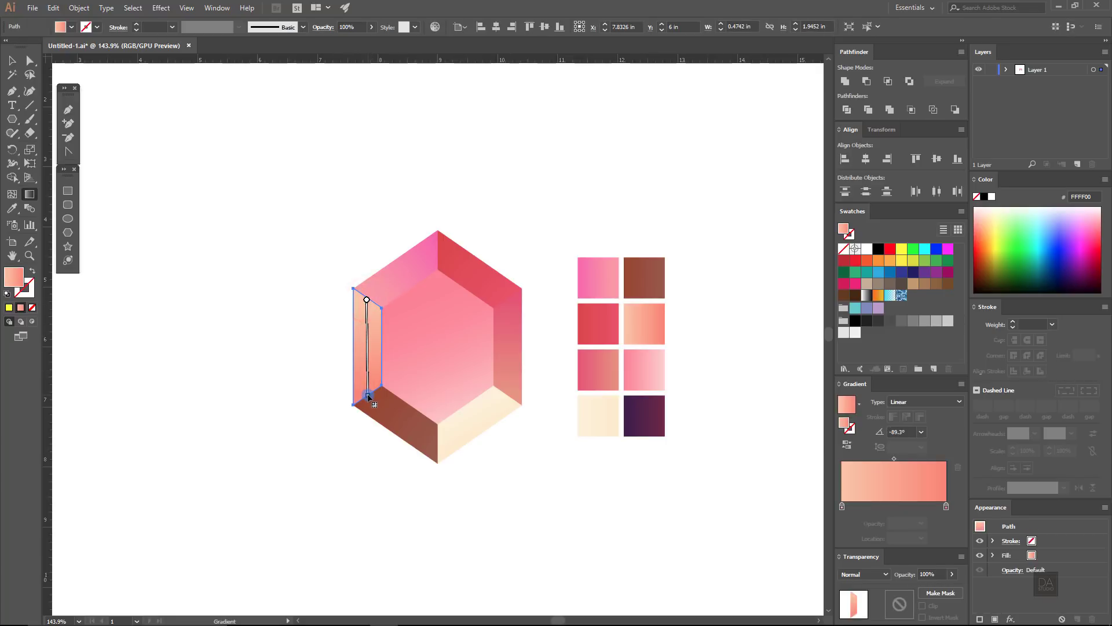
ctrl+click(312, 410)
ctrl+click(363, 388)
drag(367, 388, 367, 299)
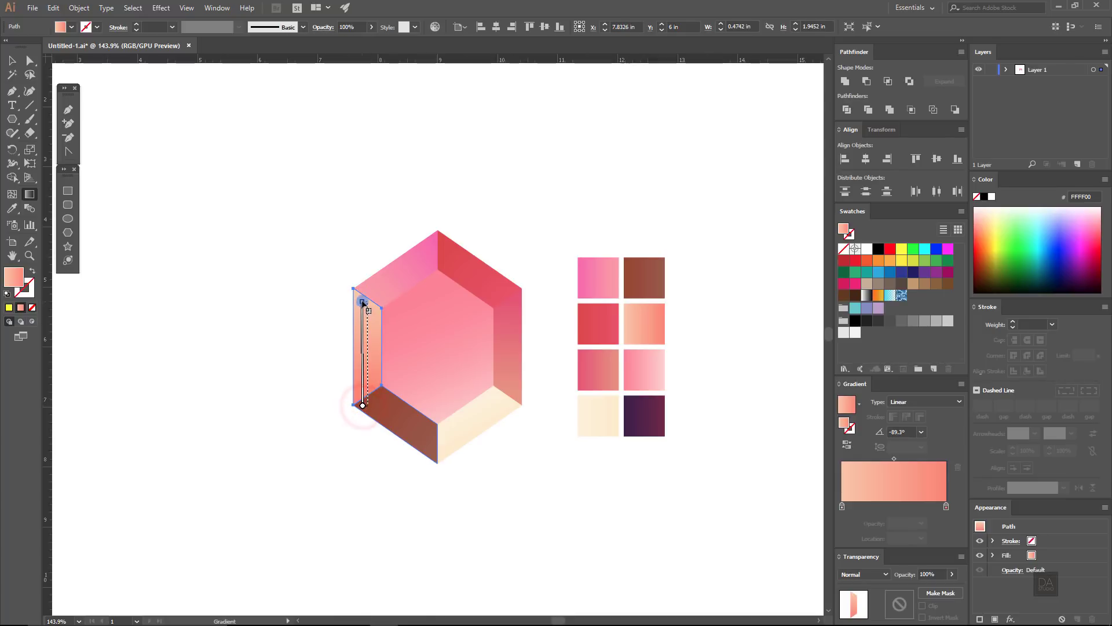
ctrl+click(311, 333)
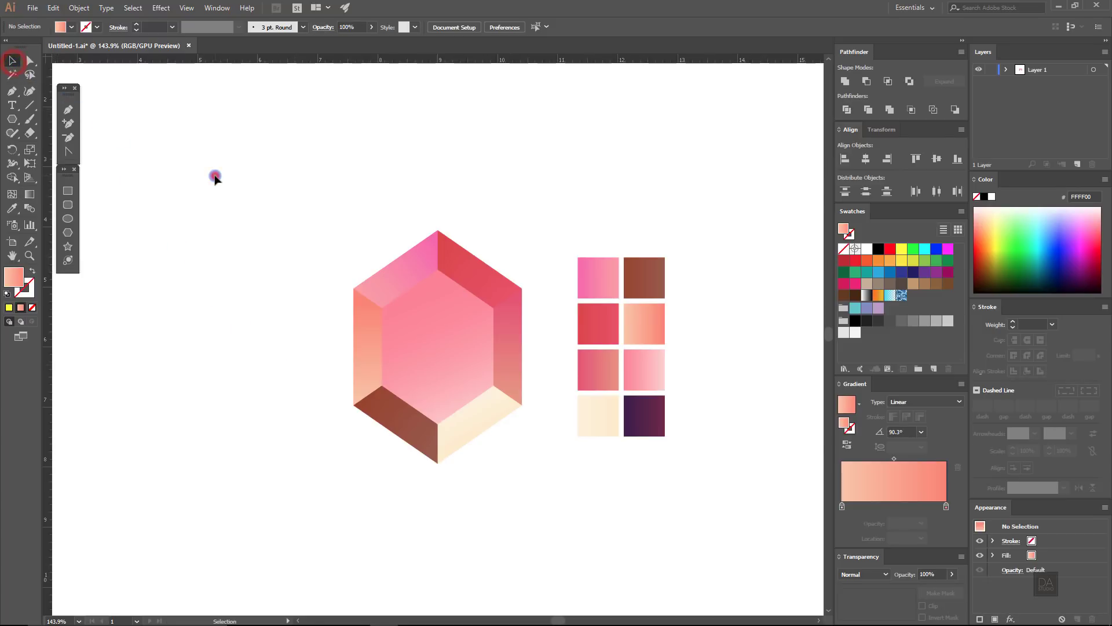
Step: Duplicate the gem to the left and merge it into one black-outlined hexagon
drag(214, 177, 513, 487)
mouse_move(454, 384)
mouse_down()
mouse_move(235, 380)
mouse_move(247, 355)
mouse_up()
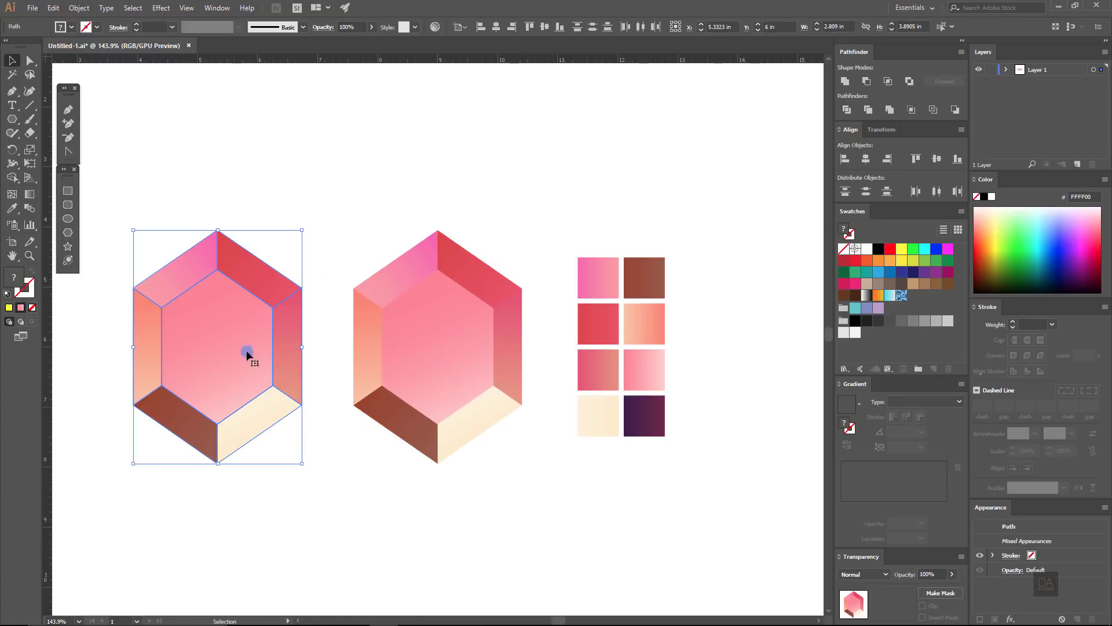
click(843, 81)
click(32, 271)
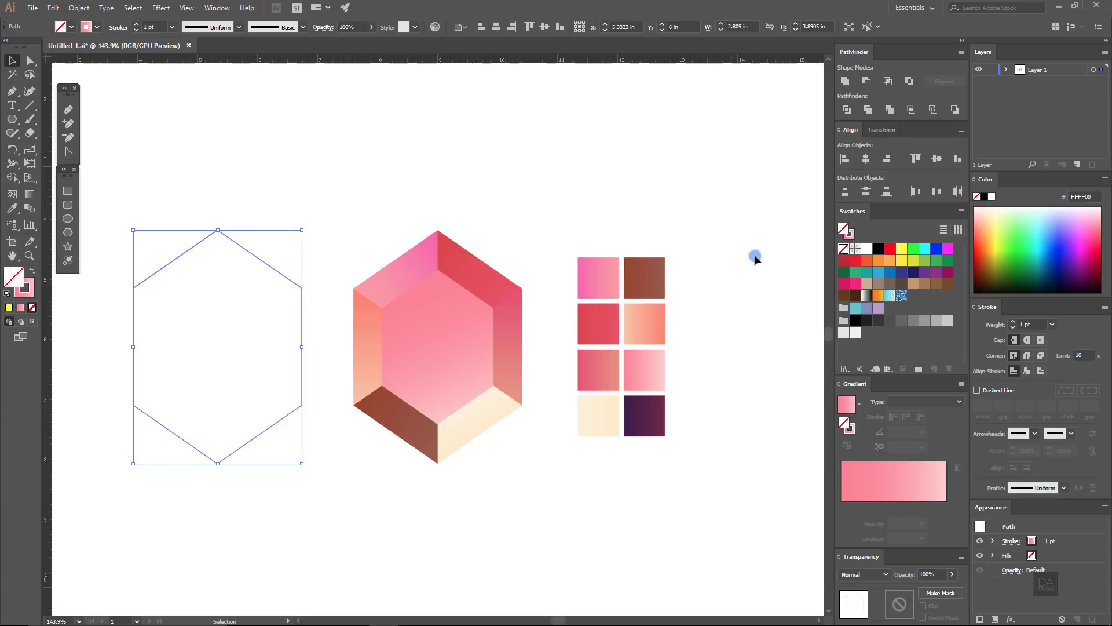
click(850, 235)
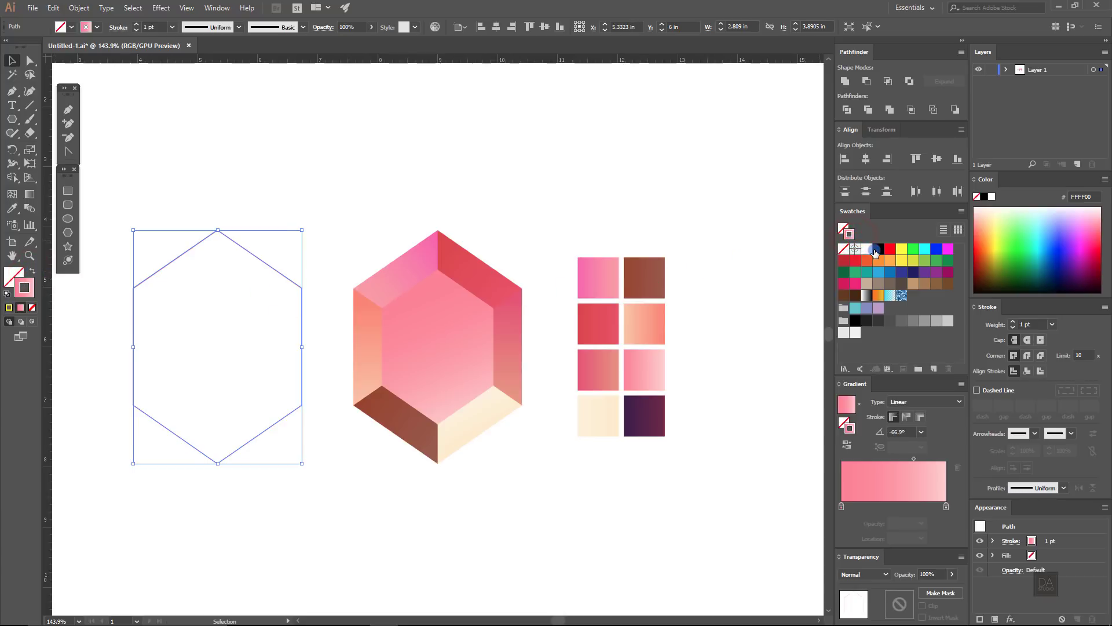
click(876, 250)
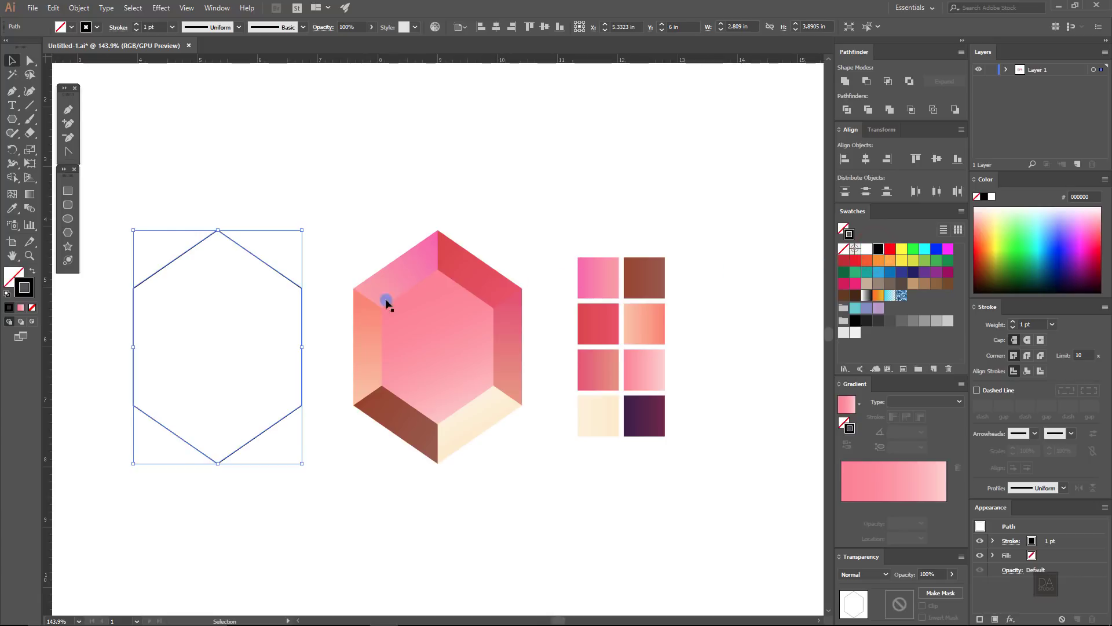
Step: Place a copy of the outline on the gem, scaled to 1.86 × 2.58 in
drag(280, 417, 504, 418)
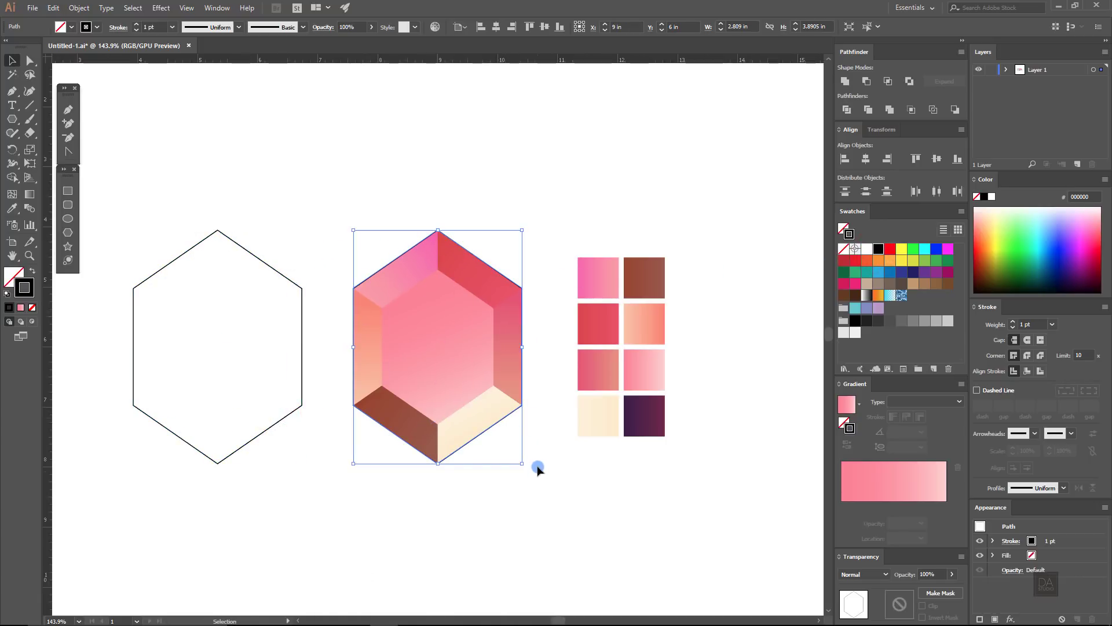
drag(523, 466, 495, 448)
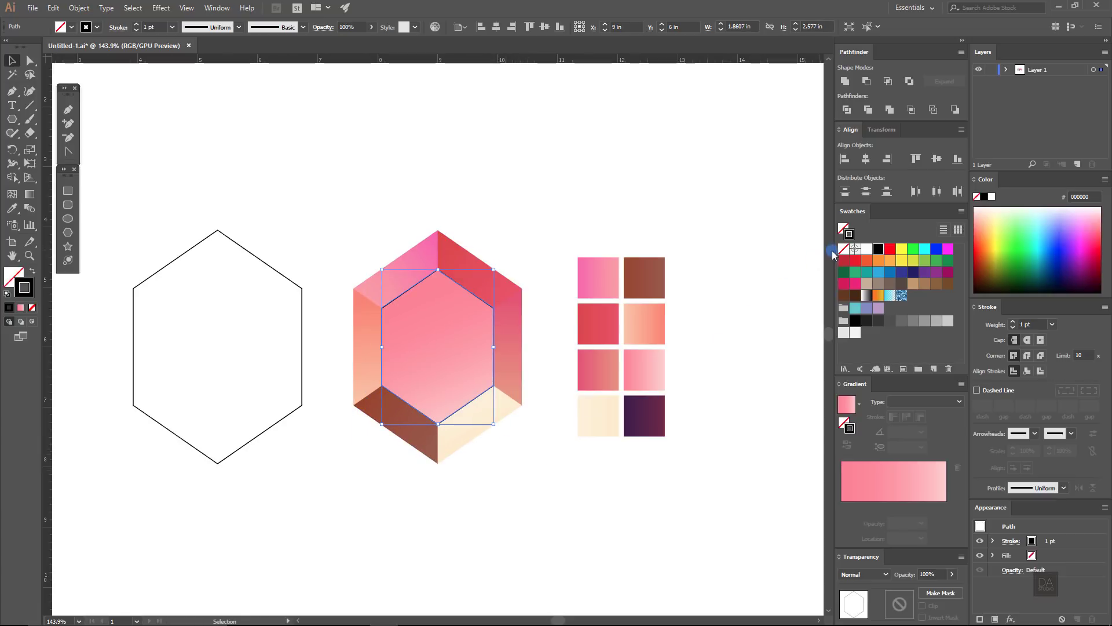
drag(481, 349, 579, 367)
Step: Give the inner hexagon a 2 pt pink gradient stroke in Overlay mode
click(652, 346)
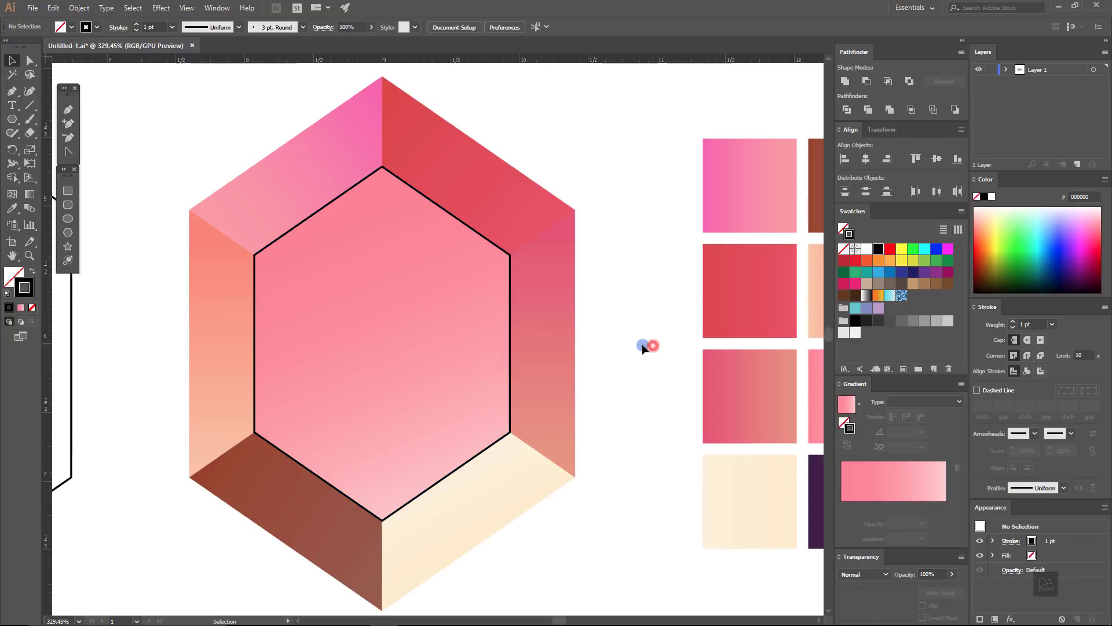
click(510, 378)
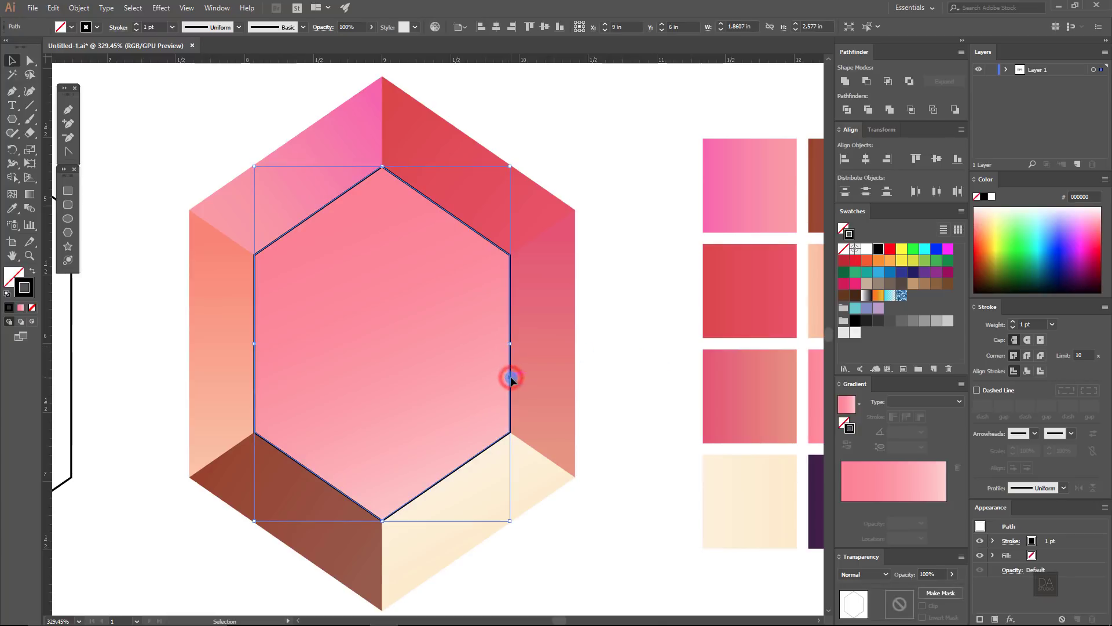
click(850, 405)
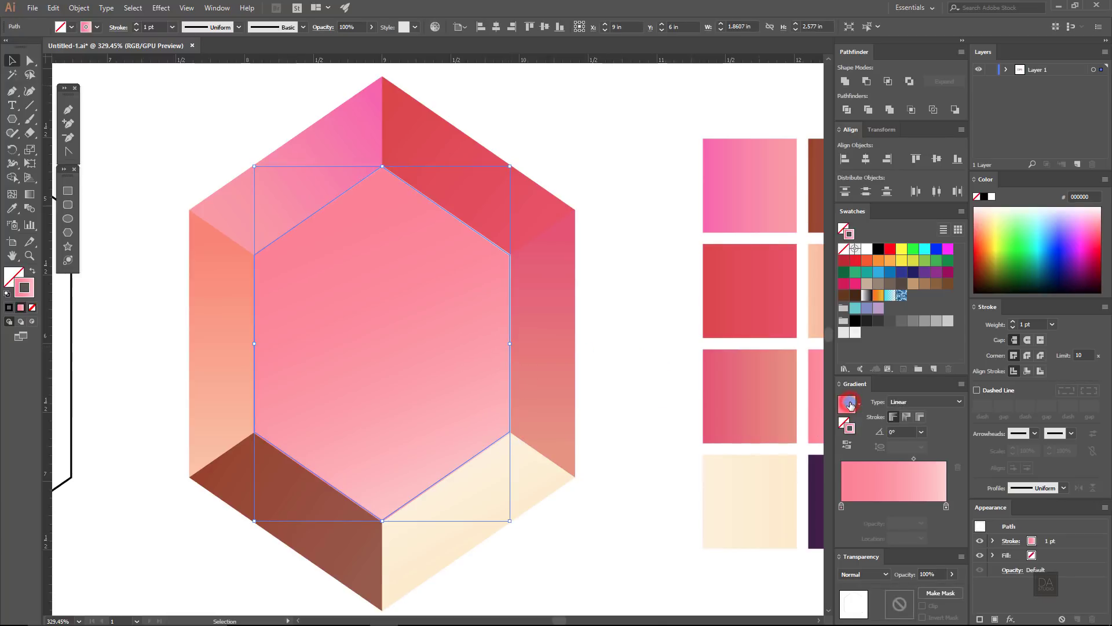
click(878, 574)
click(863, 453)
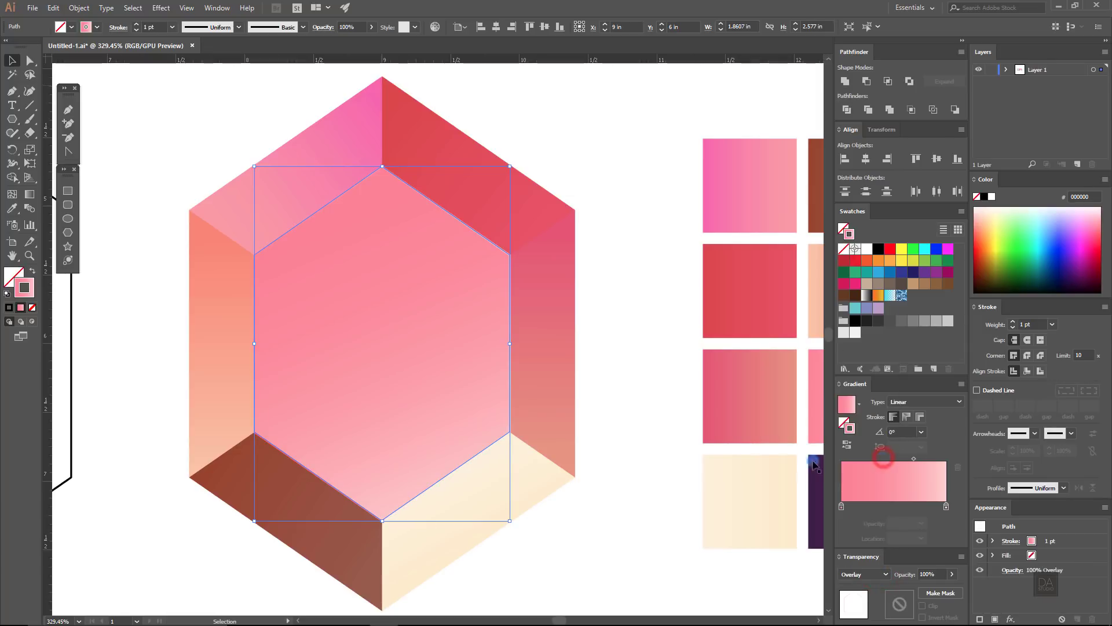
click(1012, 322)
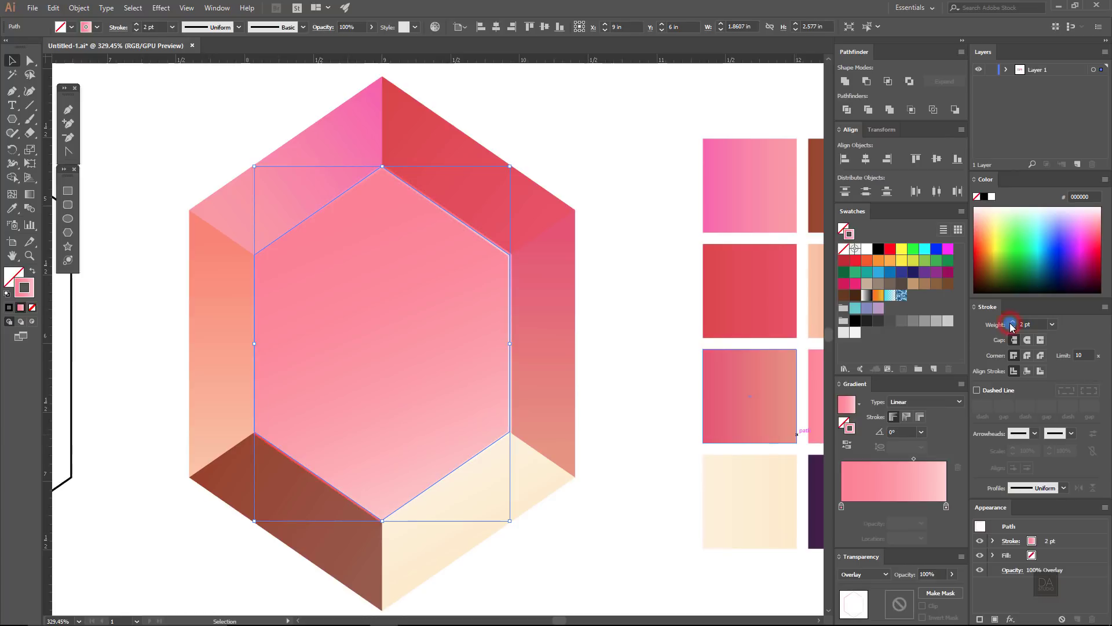
click(695, 392)
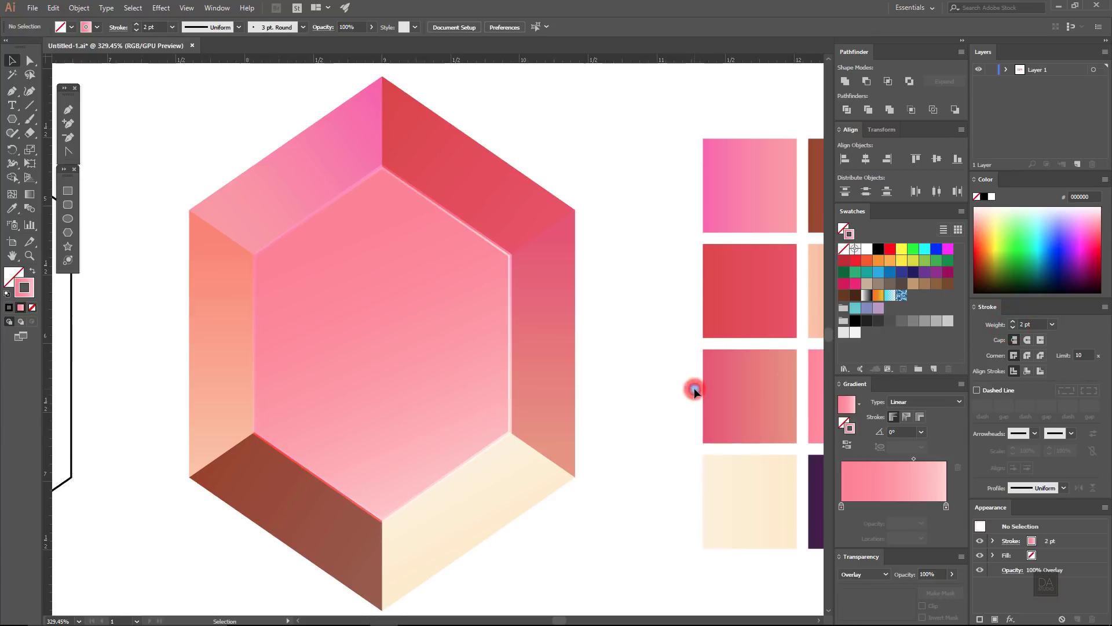
Step: Apply the stroke gradient across the stroke and frame the whole artboard
click(508, 371)
click(907, 417)
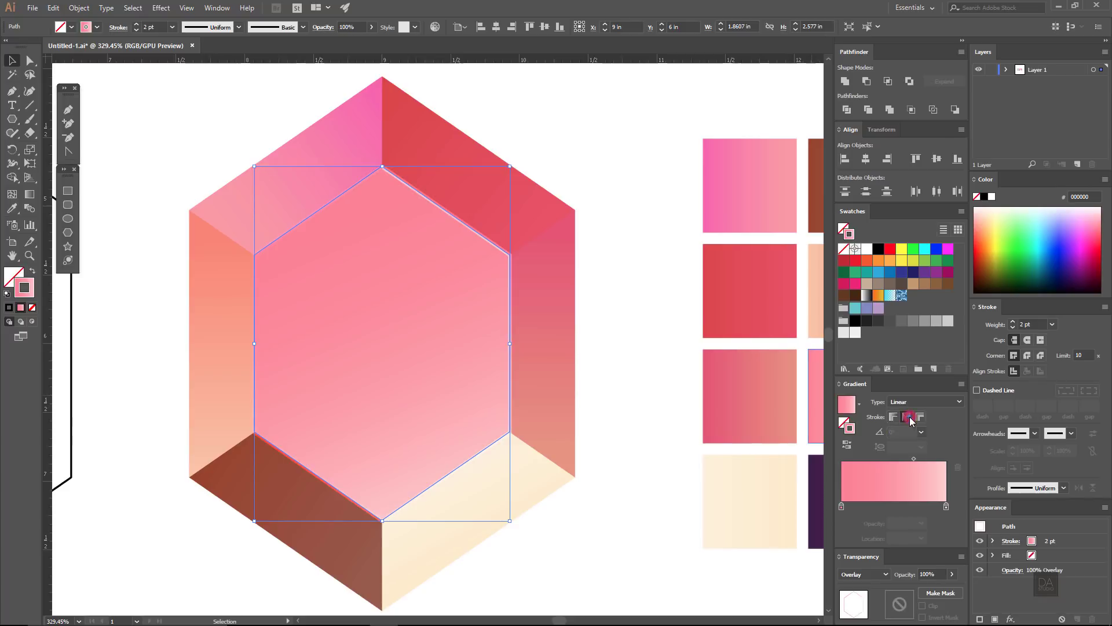
click(919, 418)
click(642, 413)
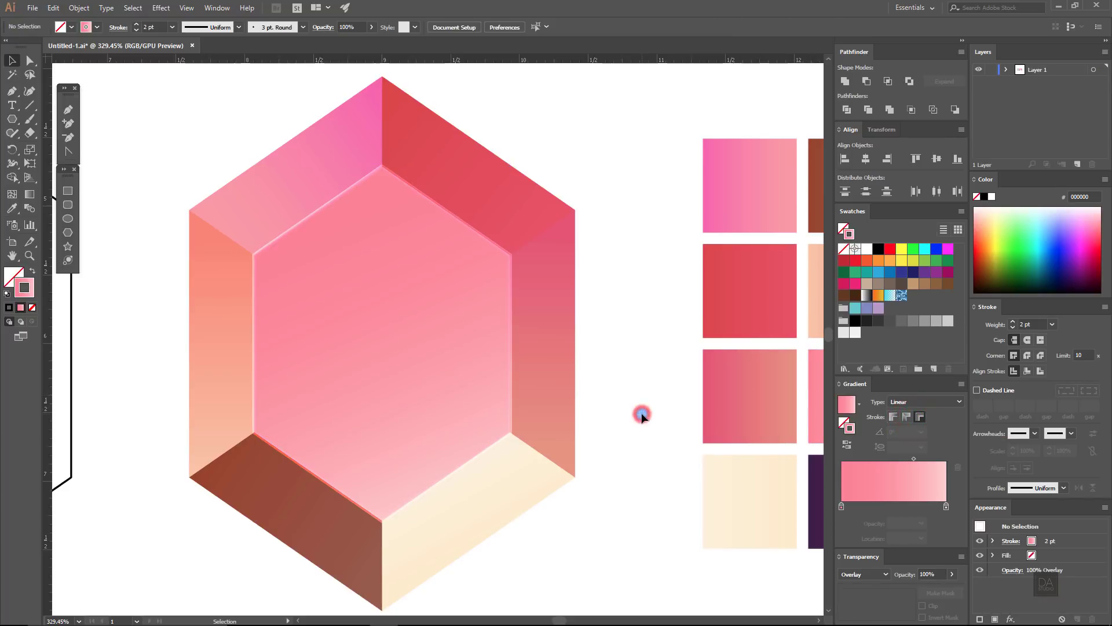
mouse_move(616, 477)
mouse_down()
mouse_move(541, 412)
mouse_move(427, 481)
mouse_up()
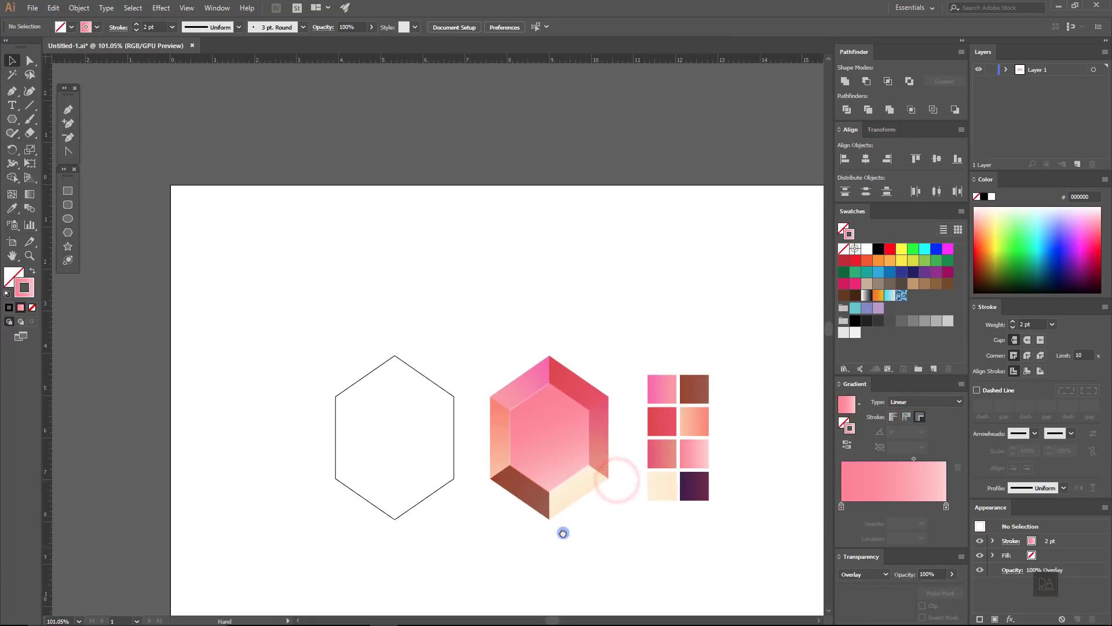
mouse_move(562, 529)
mouse_down()
mouse_move(468, 463)
mouse_move(539, 515)
mouse_up()
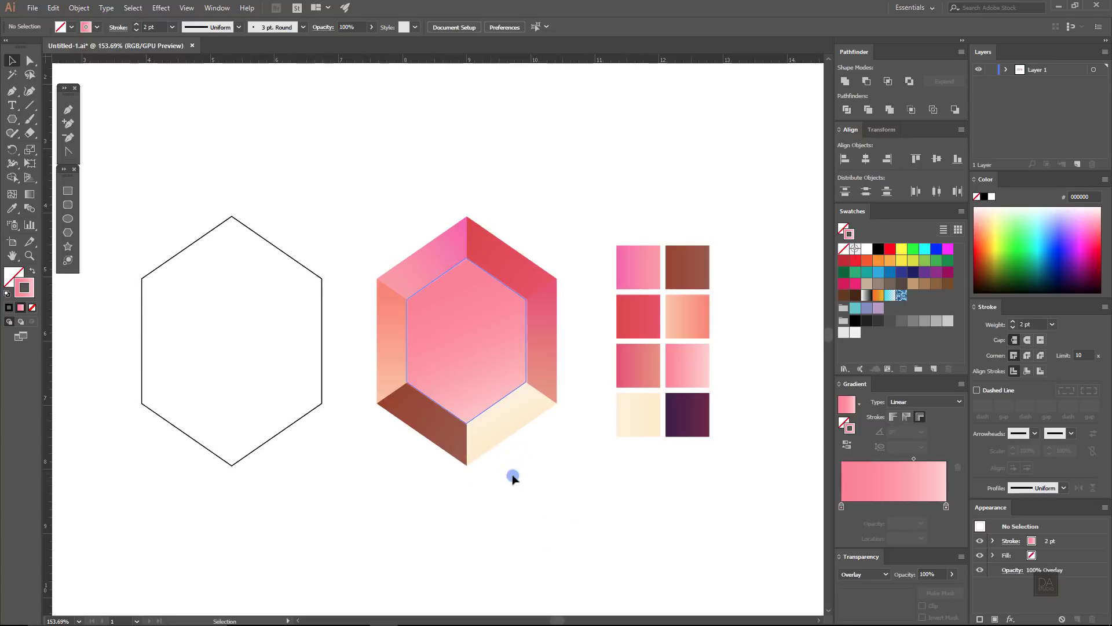
Step: Make the left hexagon solid black and centre it over the gem
click(291, 437)
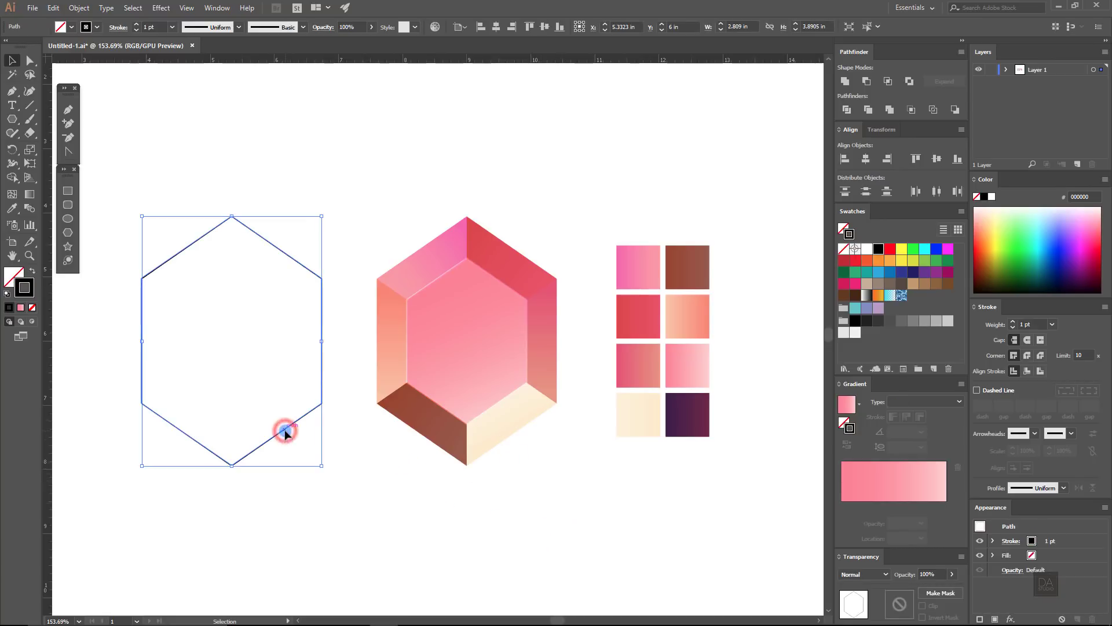
click(31, 272)
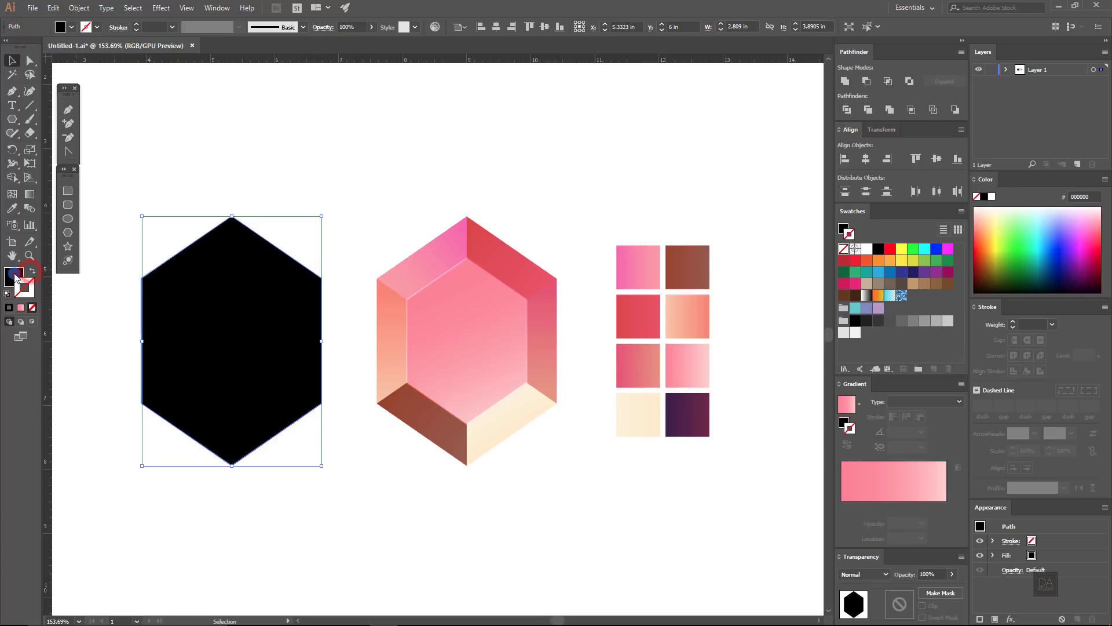
click(492, 33)
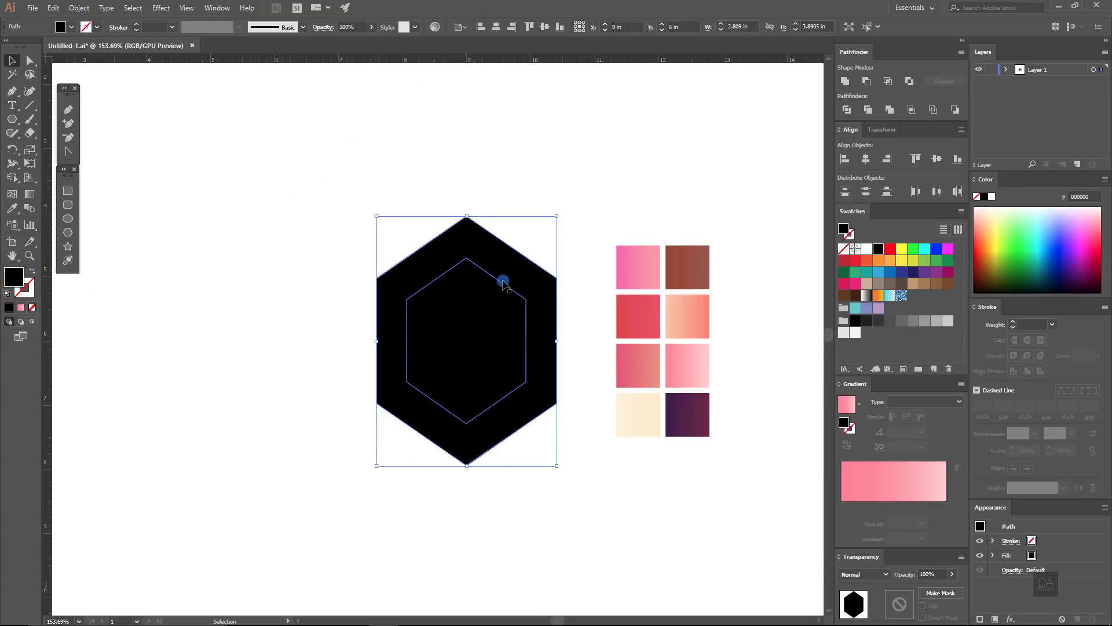
click(517, 267)
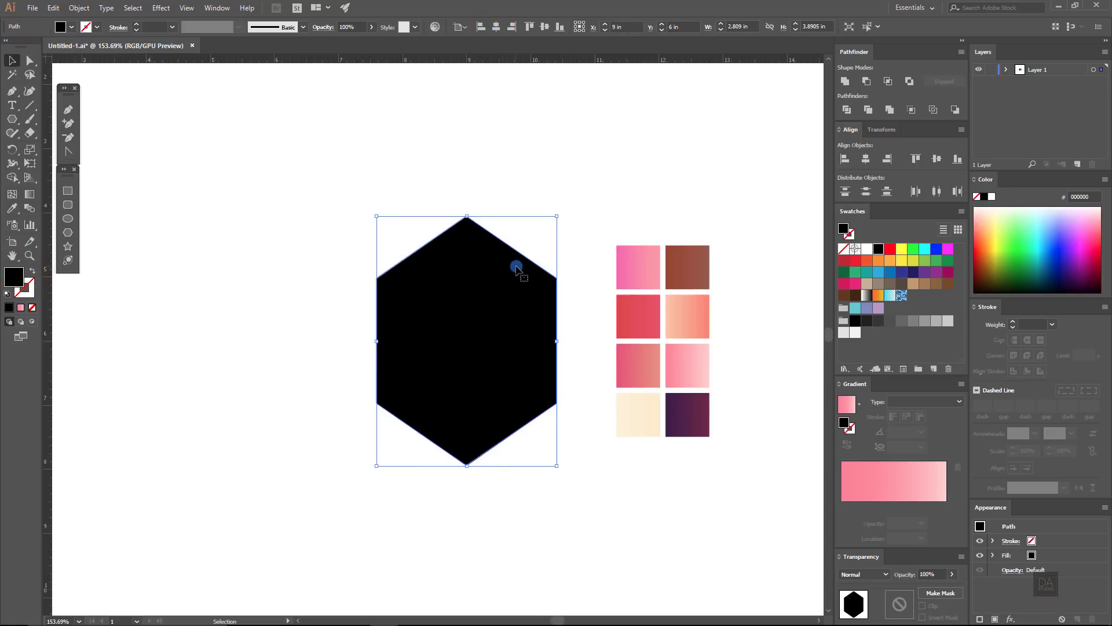
Step: Apply a 10.9 px Gaussian Blur to the black hexagon and send it to the back
click(161, 8)
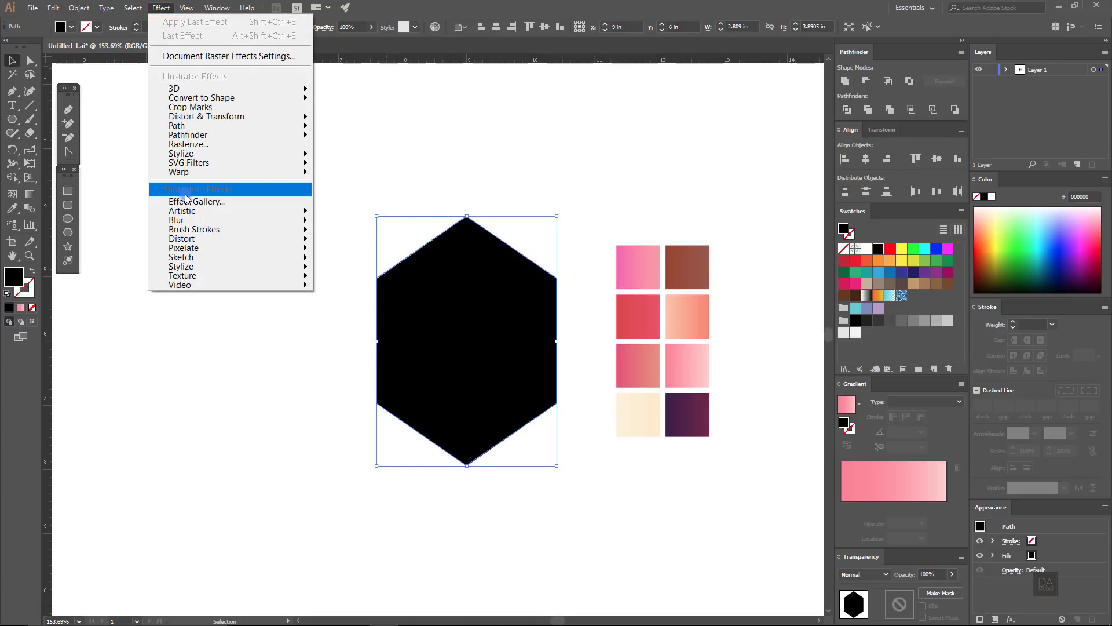
mouse_move(176, 219)
click(142, 216)
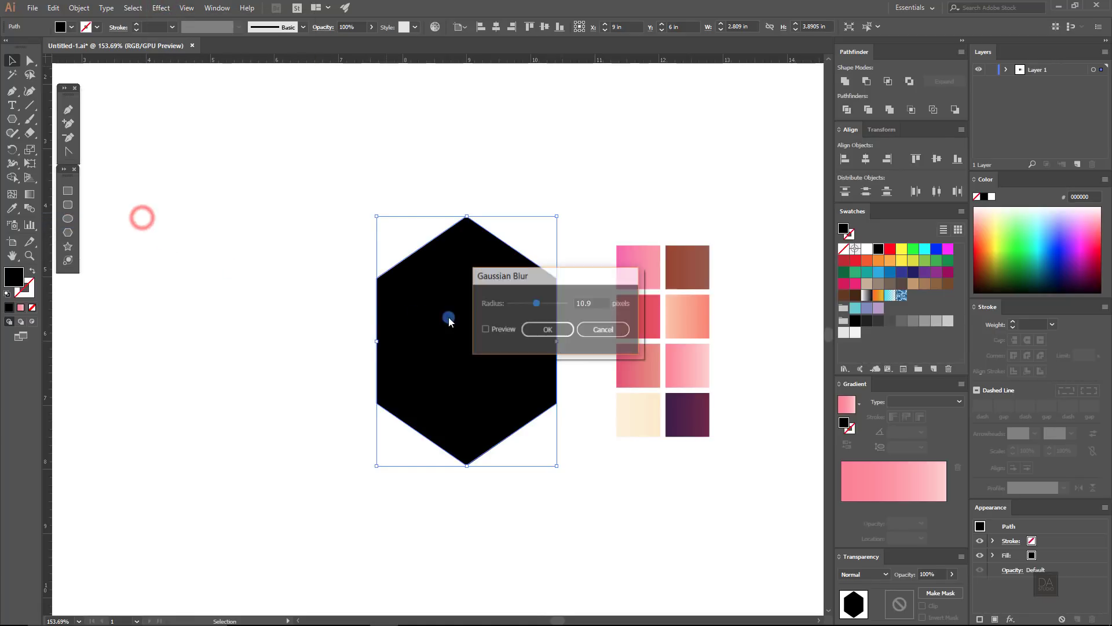
drag(559, 277, 689, 277)
click(631, 330)
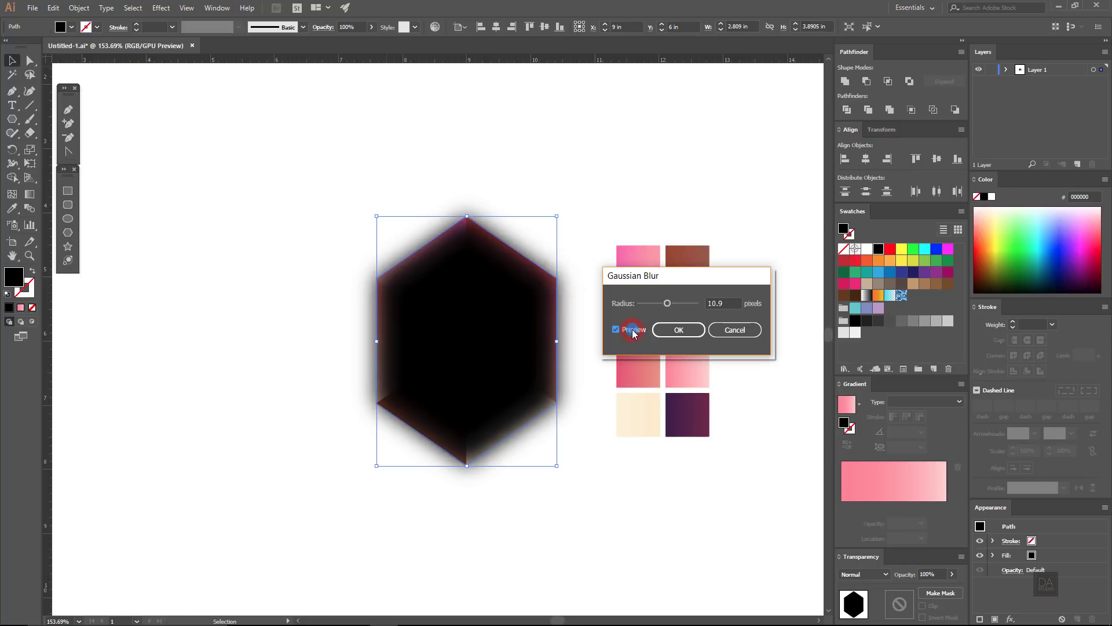
click(672, 329)
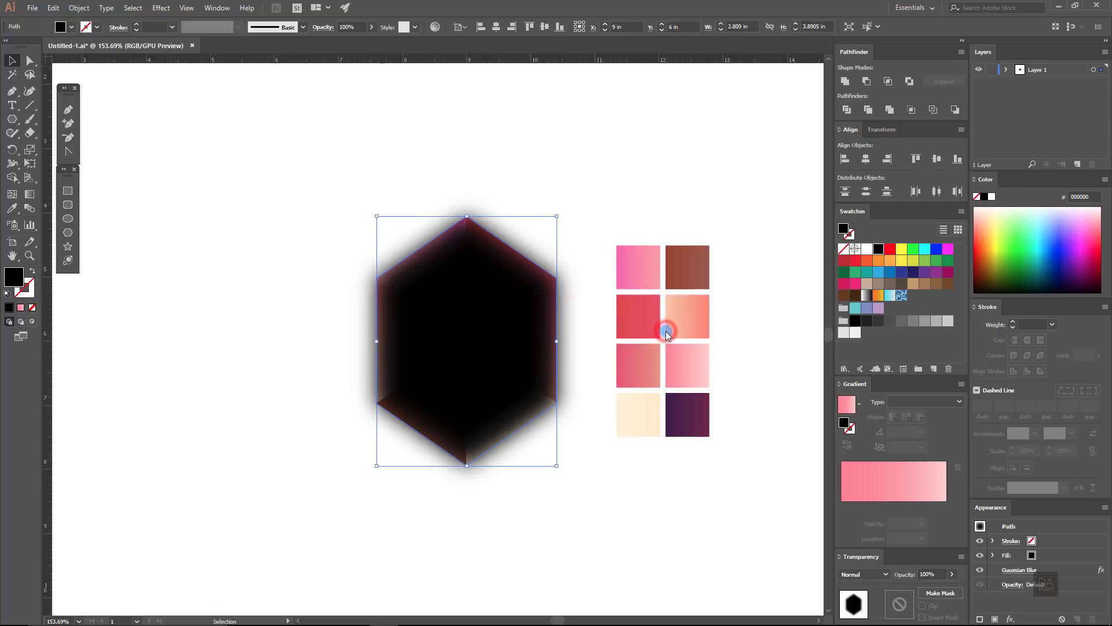
right_click(487, 322)
mouse_move(523, 503)
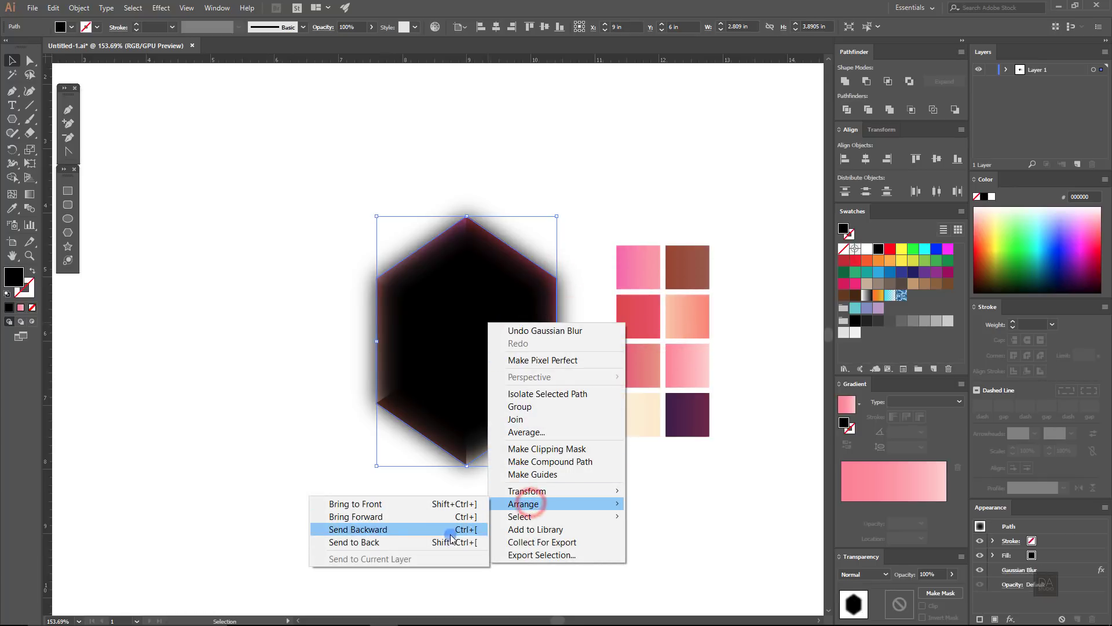
click(448, 538)
click(518, 528)
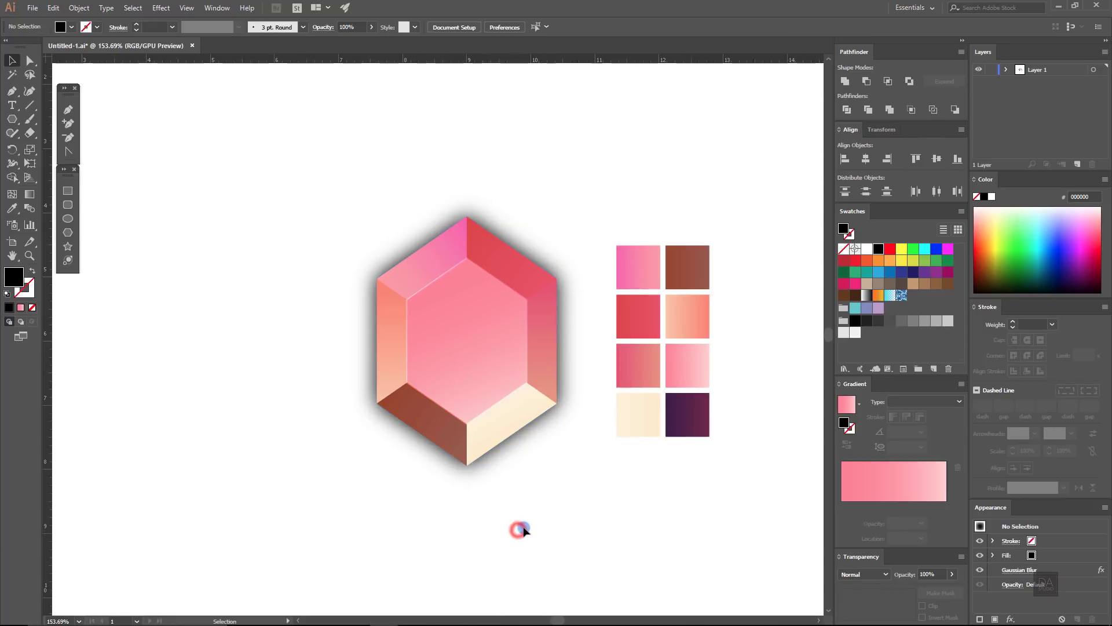
Step: Adjust the view and move the colour swatches to the artboard's left edge
key(z)
alt+click(526, 496)
alt+click(546, 512)
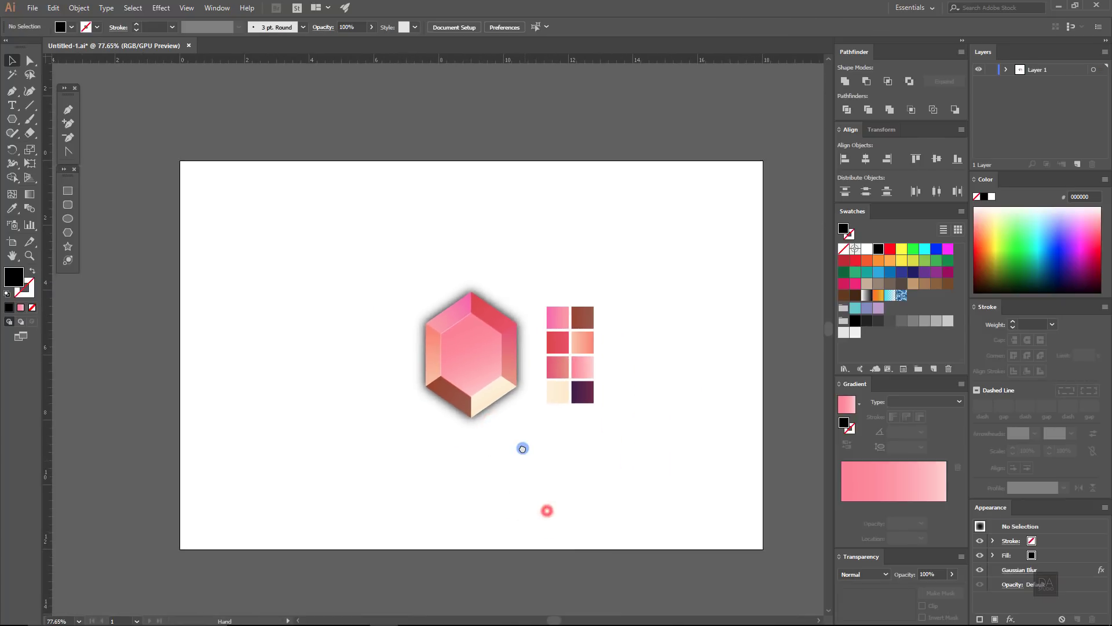
click(522, 397)
click(550, 322)
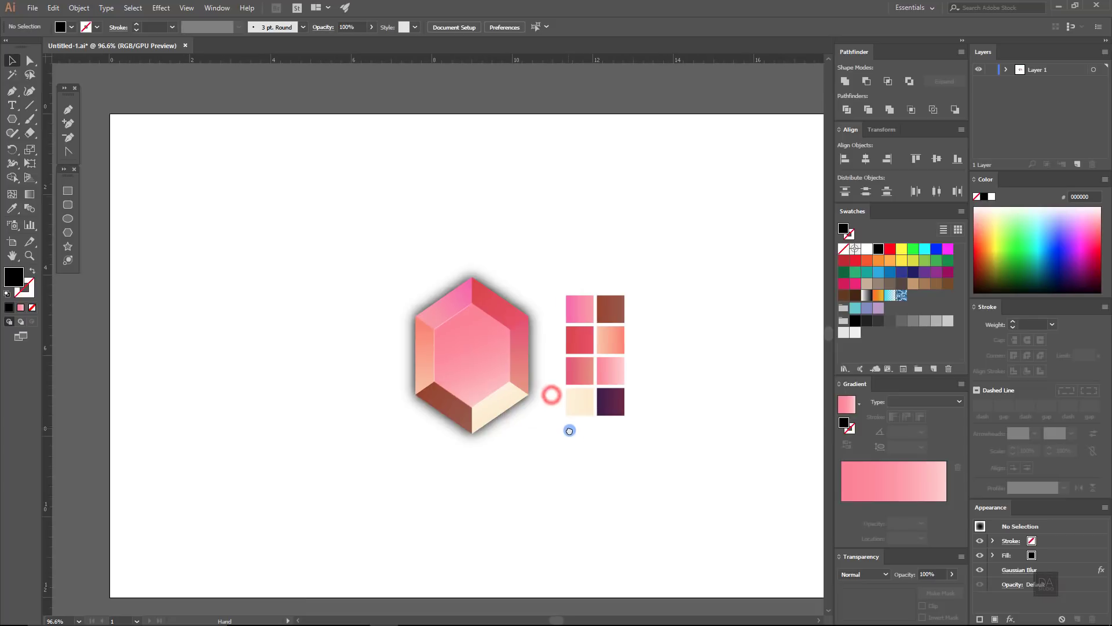
key(v)
drag(602, 416, 95, 398)
Step: Draw a rectangle covering the whole artboard for the background
alt+click(277, 440)
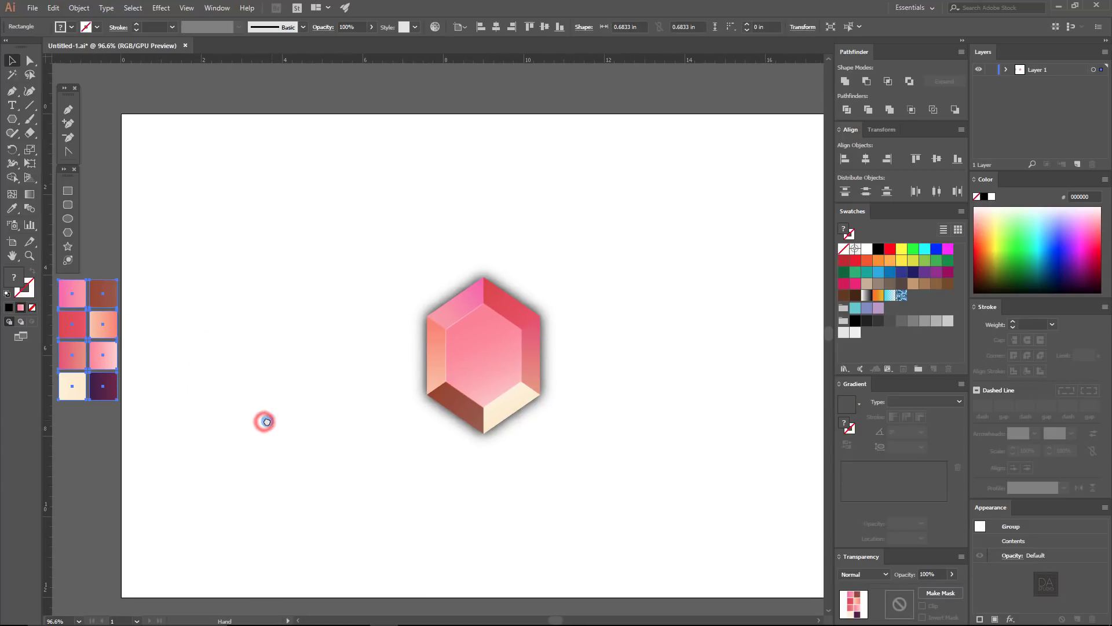
drag(246, 430, 251, 430)
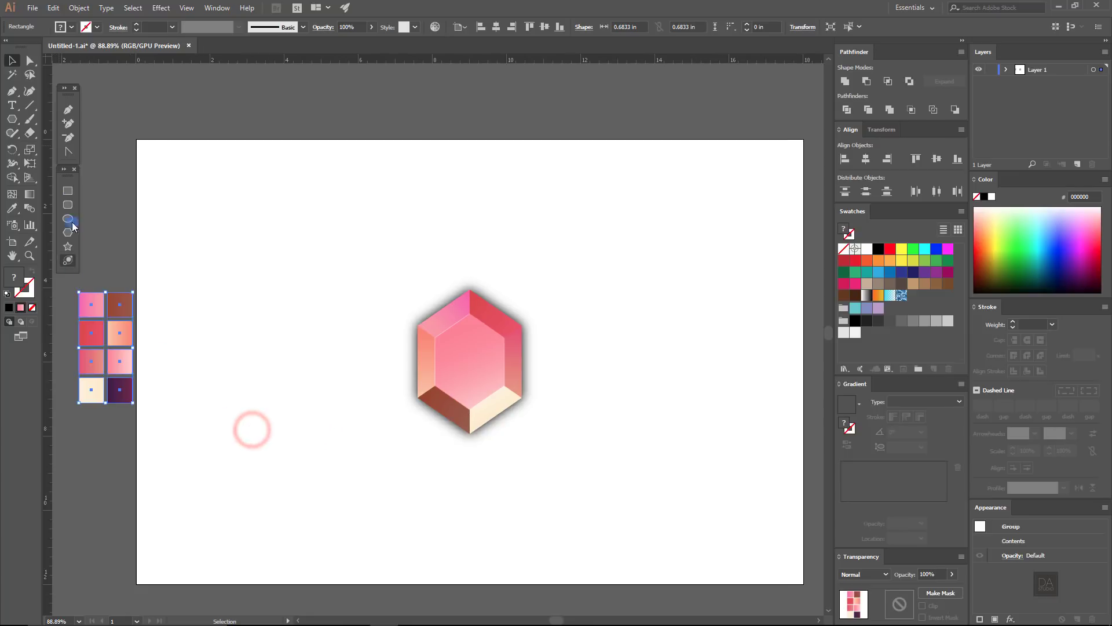
click(68, 191)
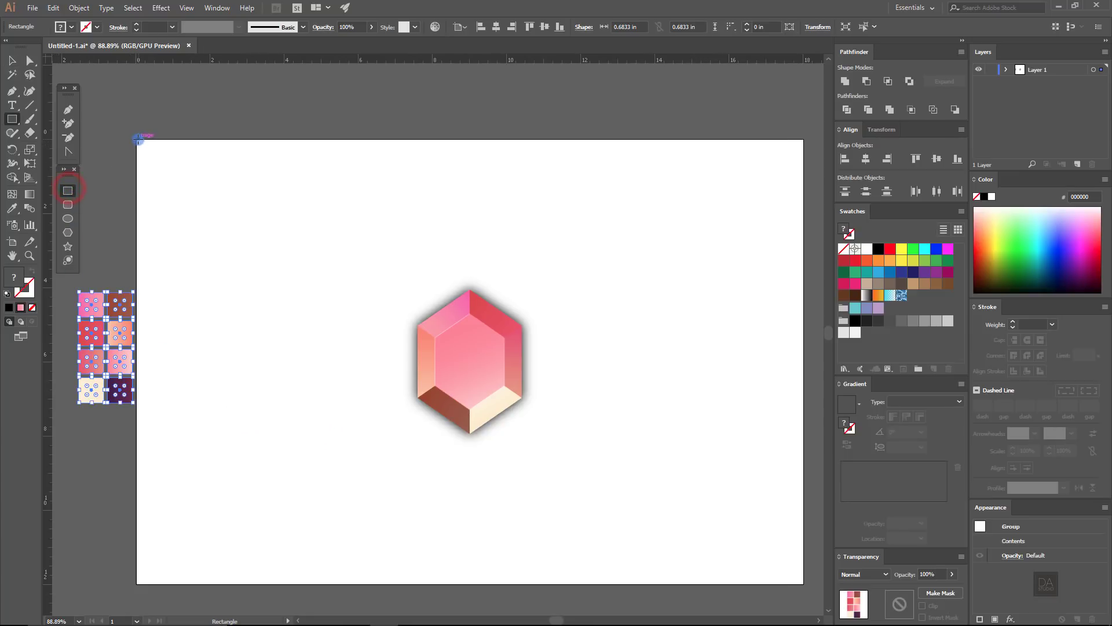
drag(138, 137, 803, 584)
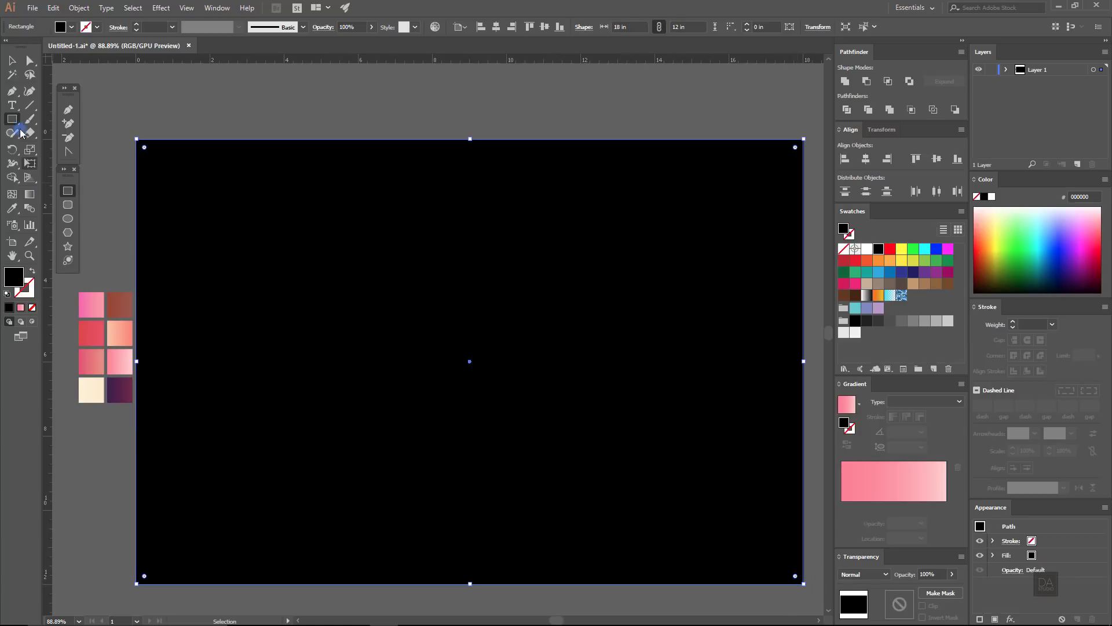
click(11, 60)
Step: Fill the rectangle with the dark purple gradient running top to bottom
click(11, 208)
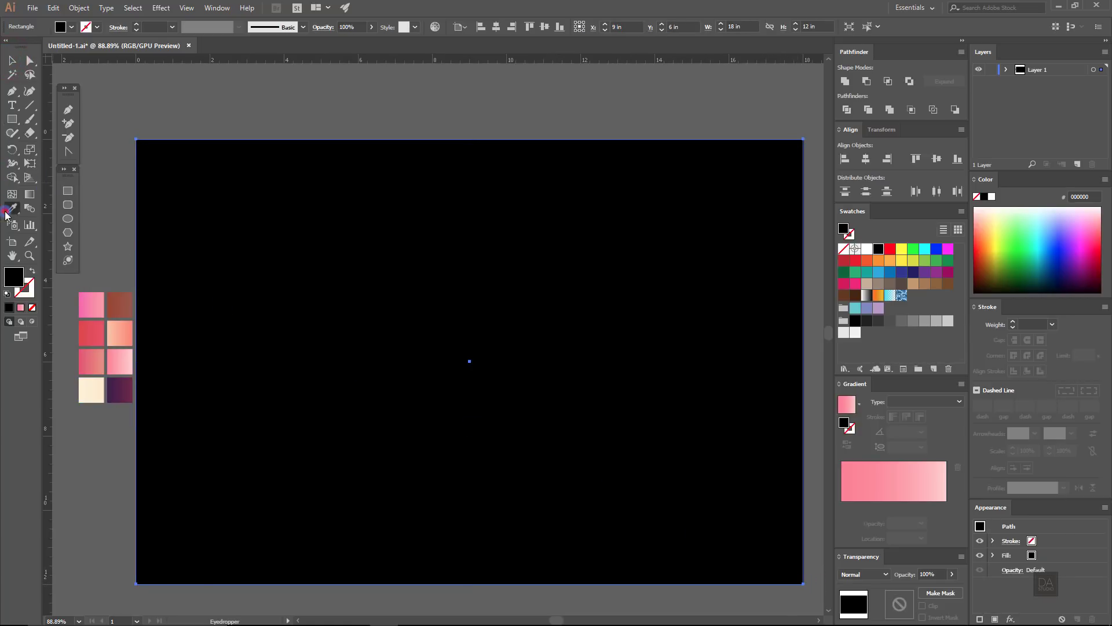
click(119, 389)
key(g)
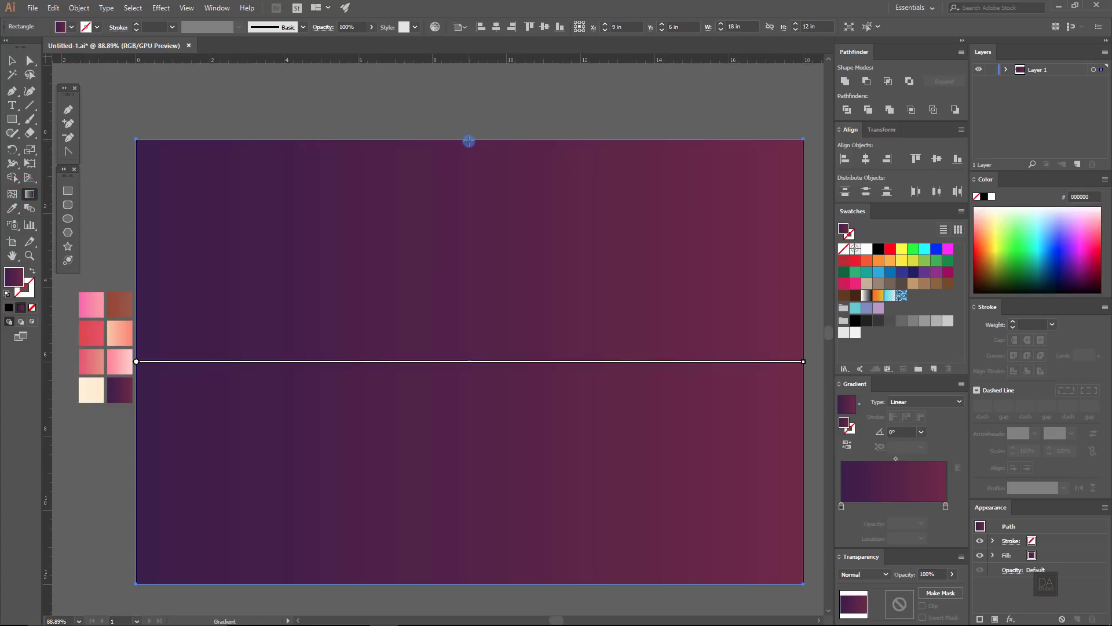
drag(469, 141, 492, 579)
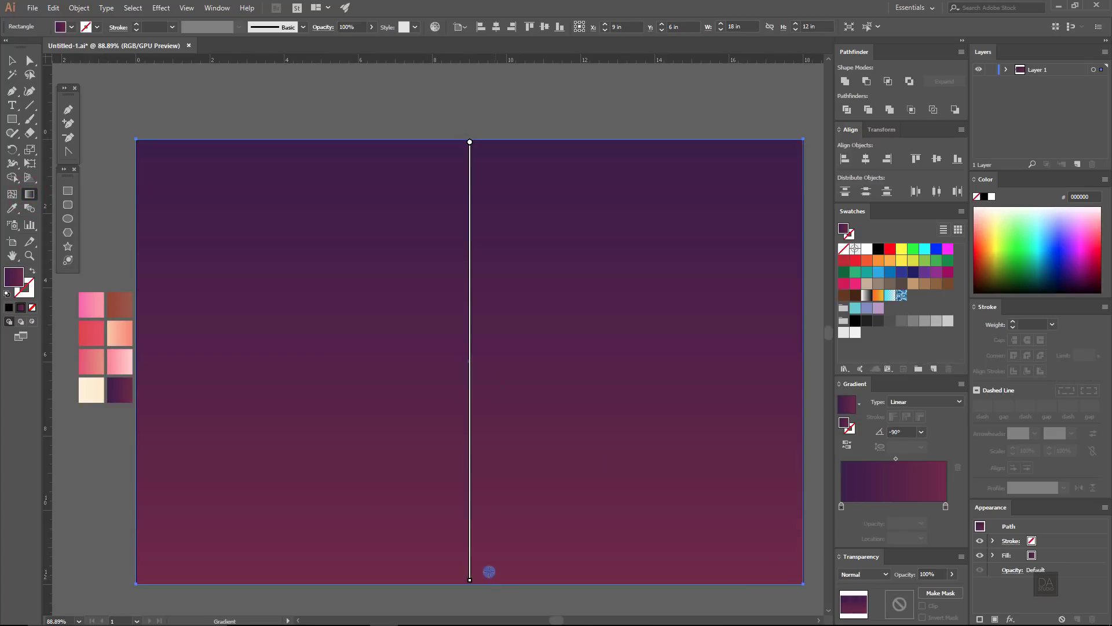
click(13, 61)
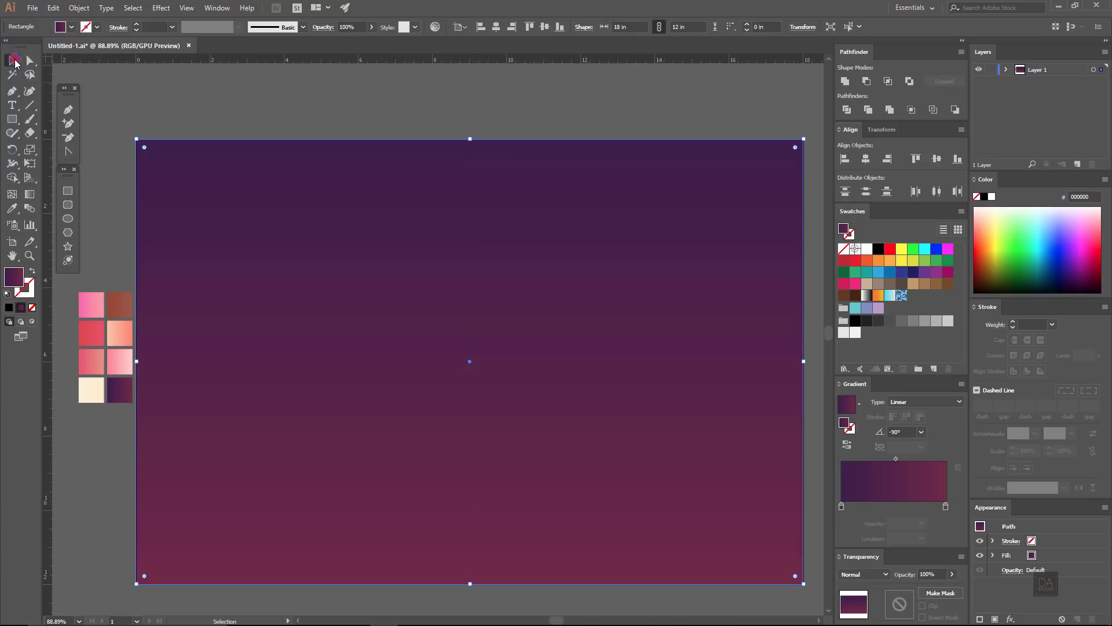
Step: Send the background rectangle to the back, behind the gem
right_click(520, 354)
click(559, 521)
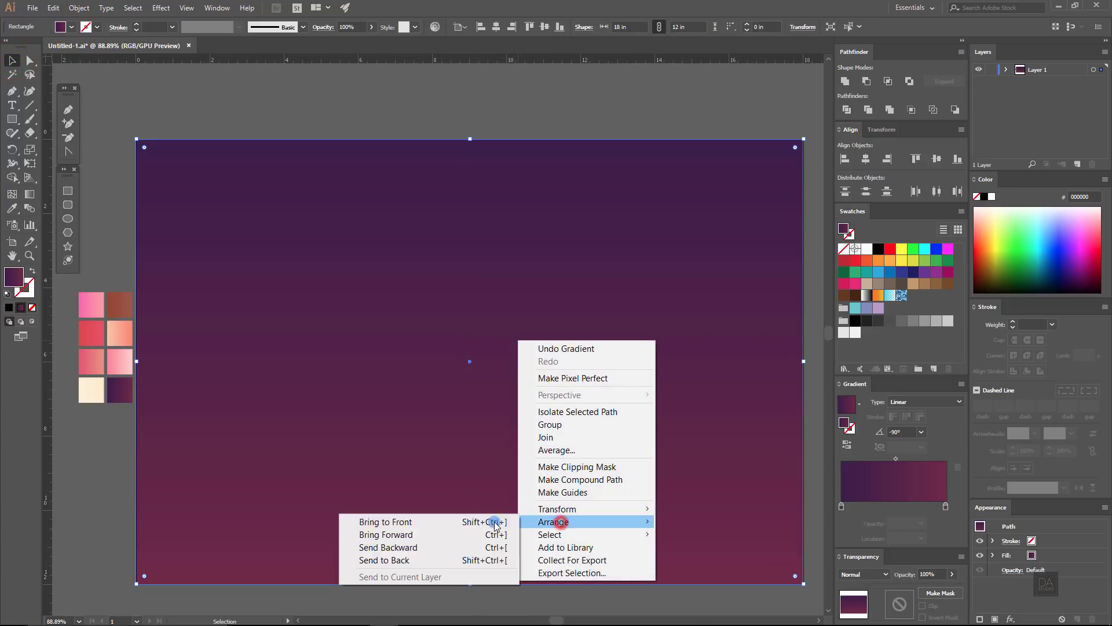
click(460, 559)
click(590, 602)
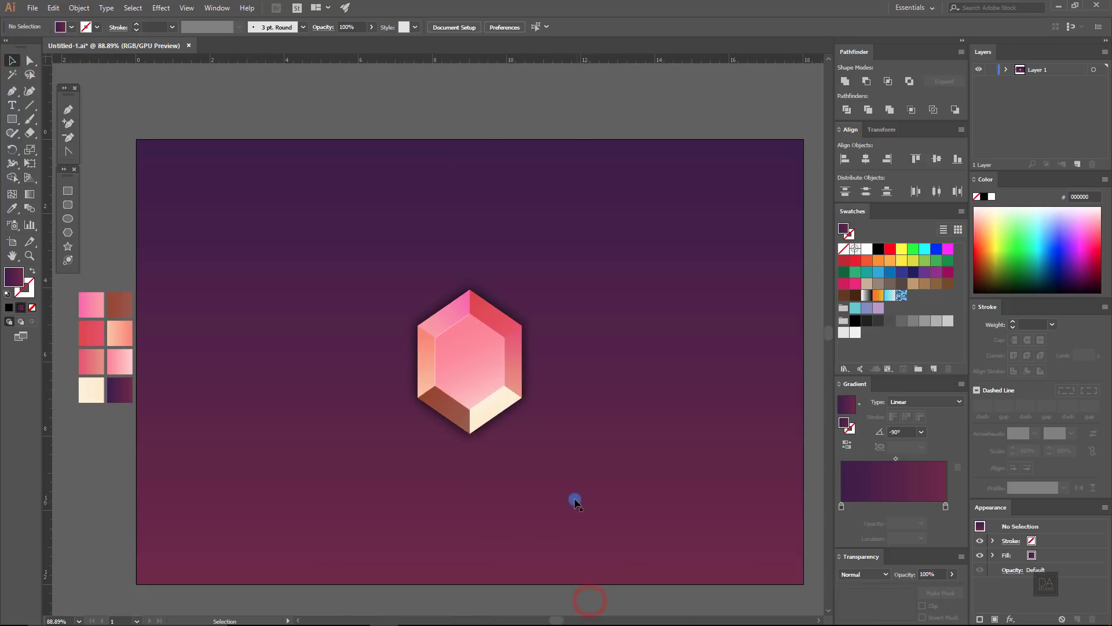
Step: Marquee-select all parts of the gem and scale it up larger
scroll(559, 417, down, 2)
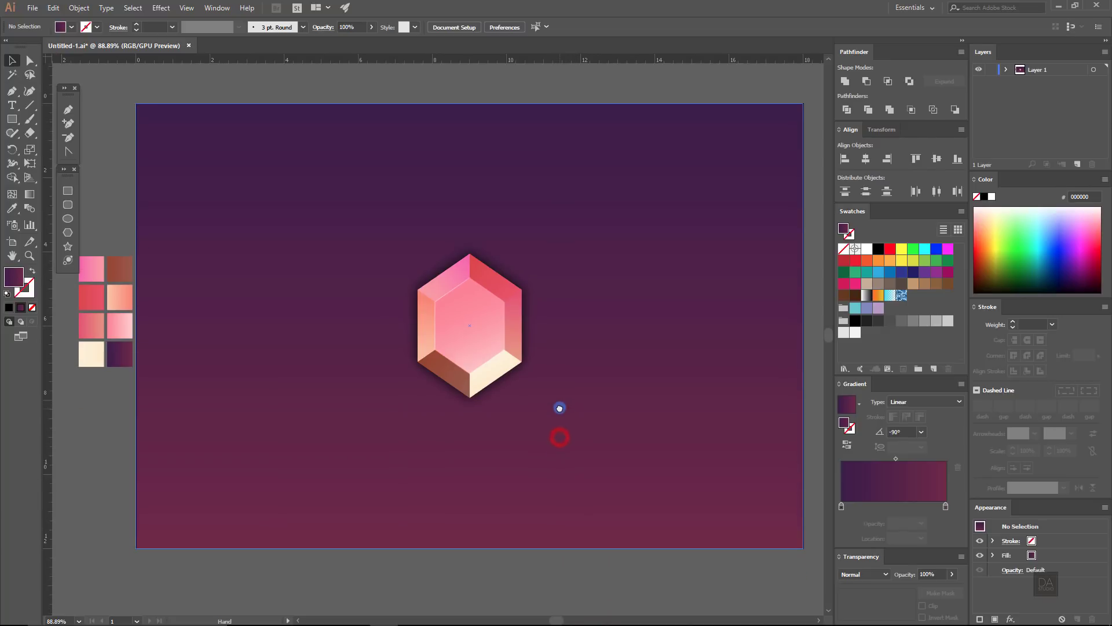
scroll(540, 337, up, 2)
scroll(539, 337, down, 2)
scroll(568, 399, down, 1)
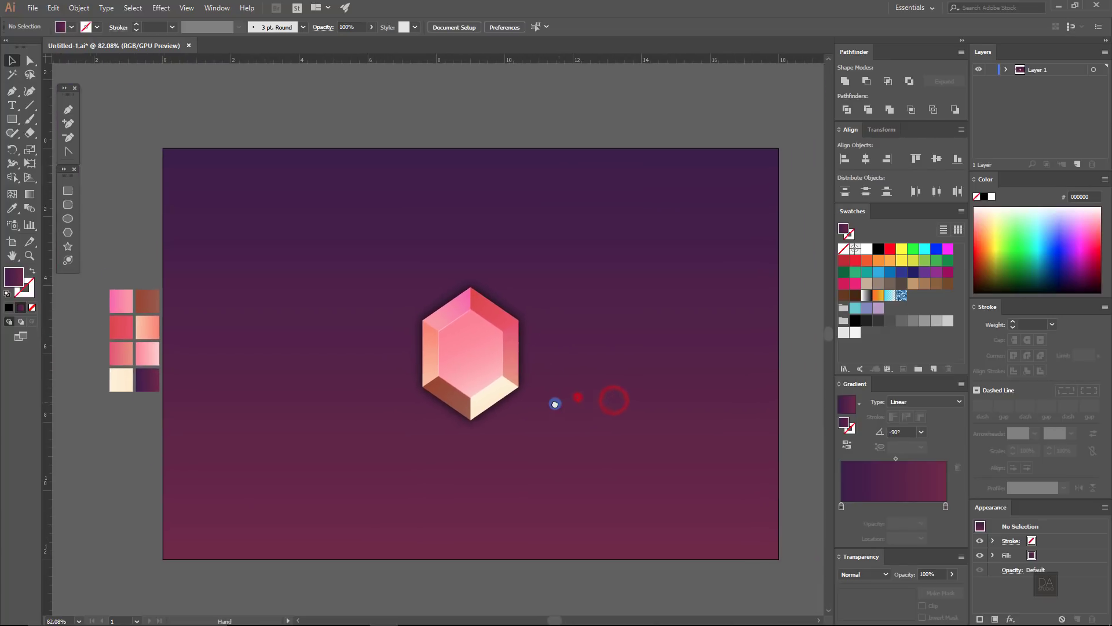
click(415, 294)
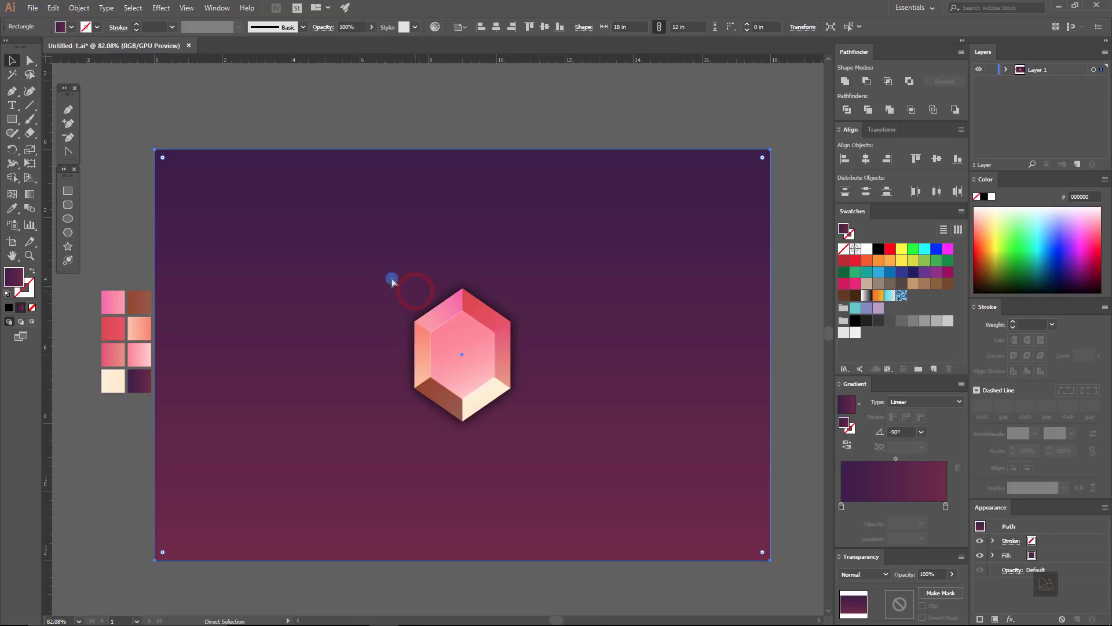
key(ctrl+shift+a)
mouse_move(381, 269)
mouse_down()
mouse_move(542, 450)
mouse_move(530, 433)
mouse_up()
click(603, 392)
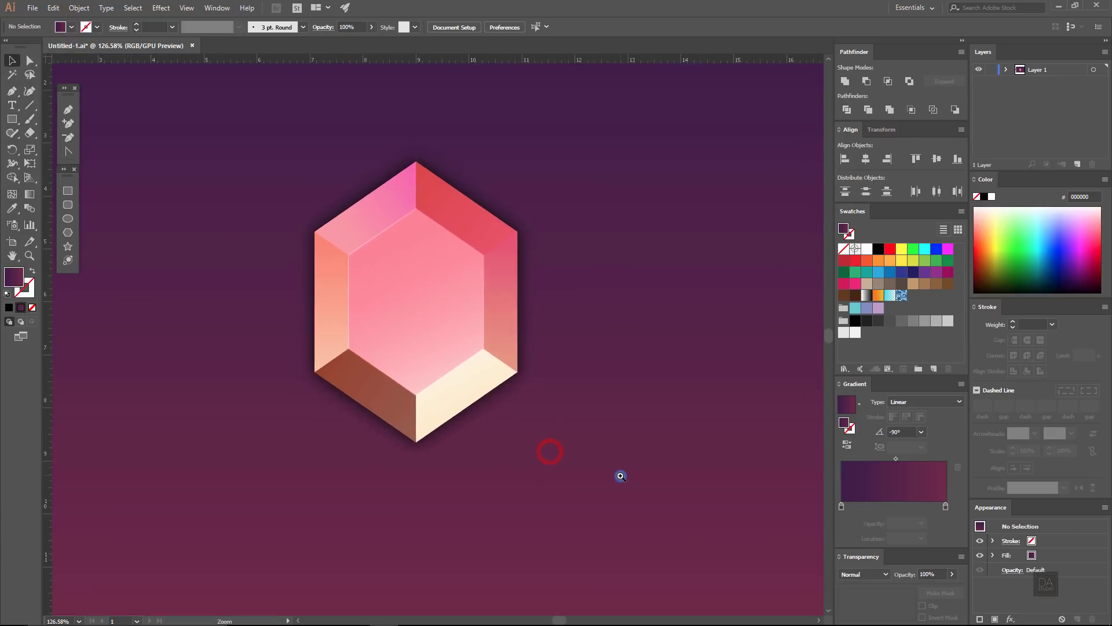
Step: Select the gem's black shadow and reconfirm its 9.9-pixel Gaussian Blur
click(530, 434)
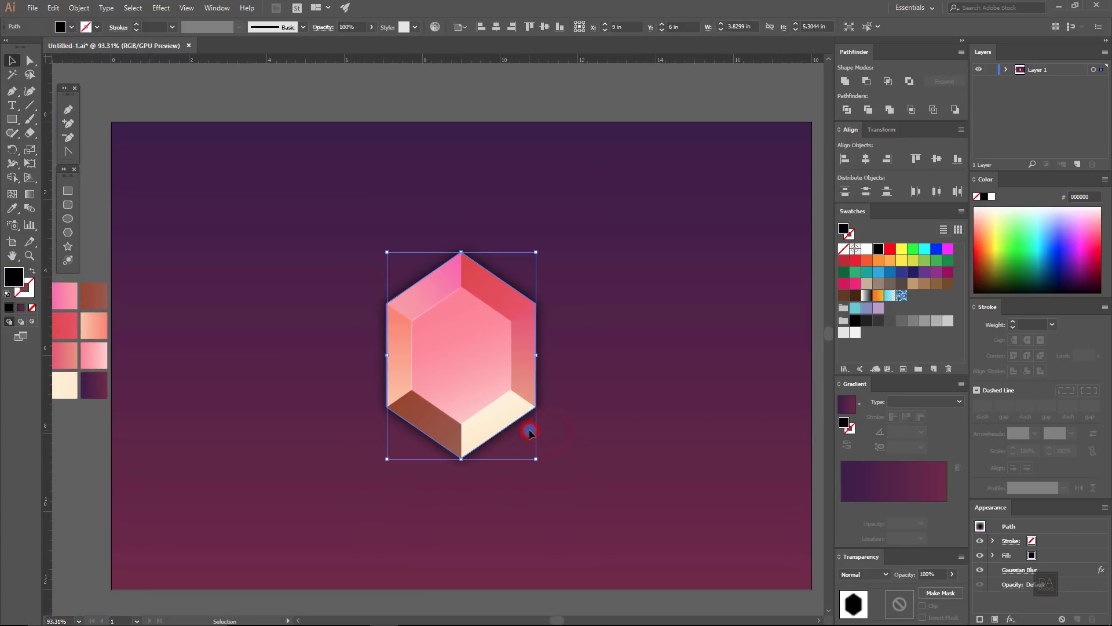
click(1009, 571)
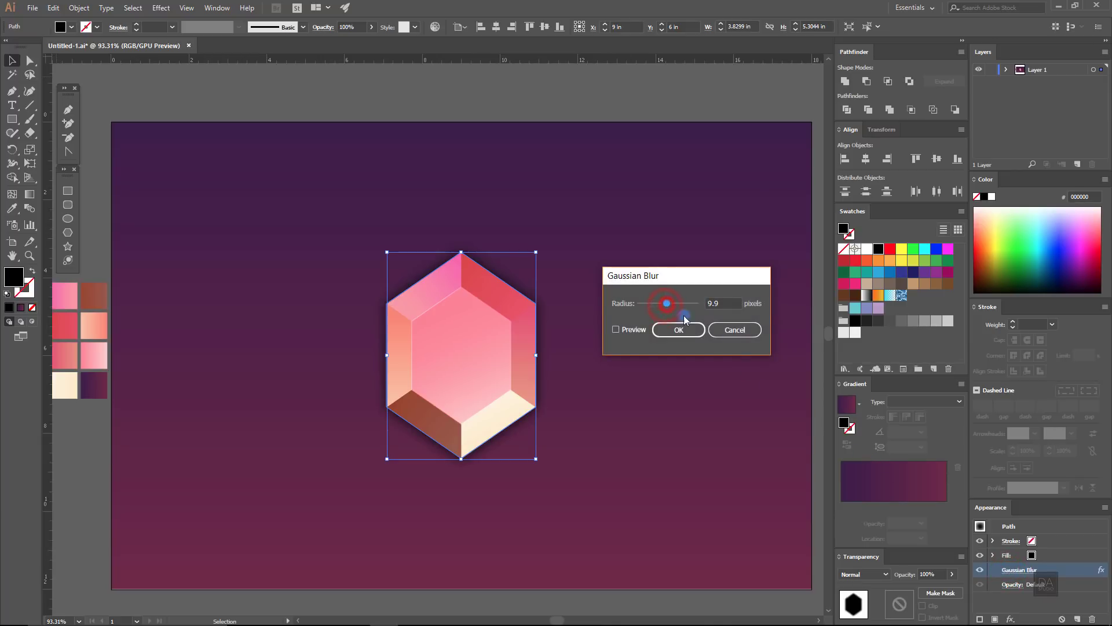
click(733, 330)
Step: Set the shadow's blending mode to Multiply with 72% opacity
click(889, 574)
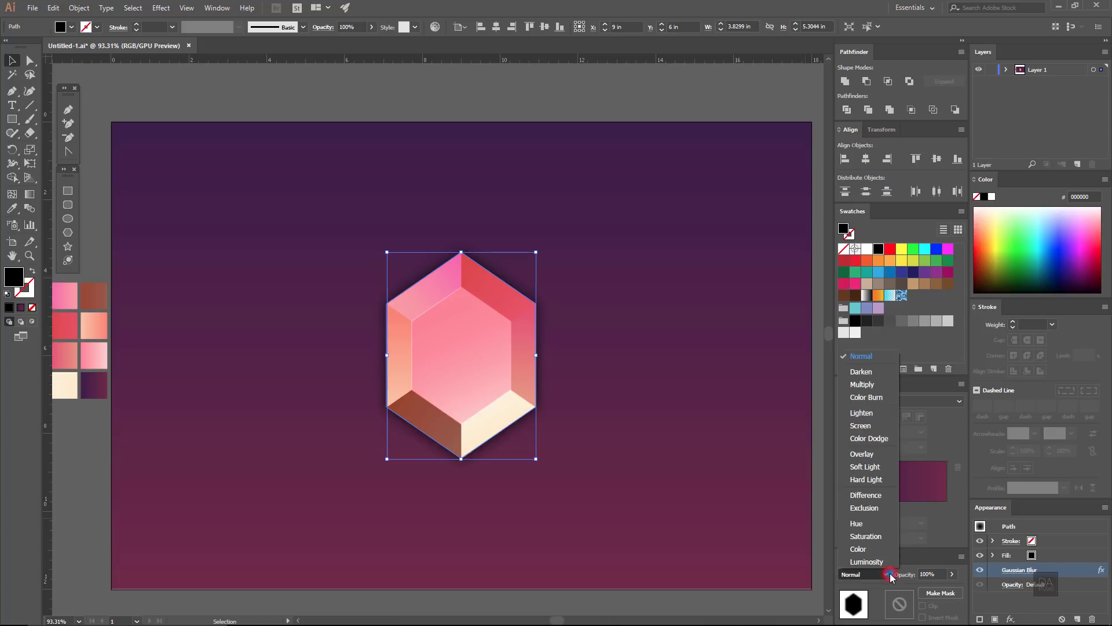
click(885, 385)
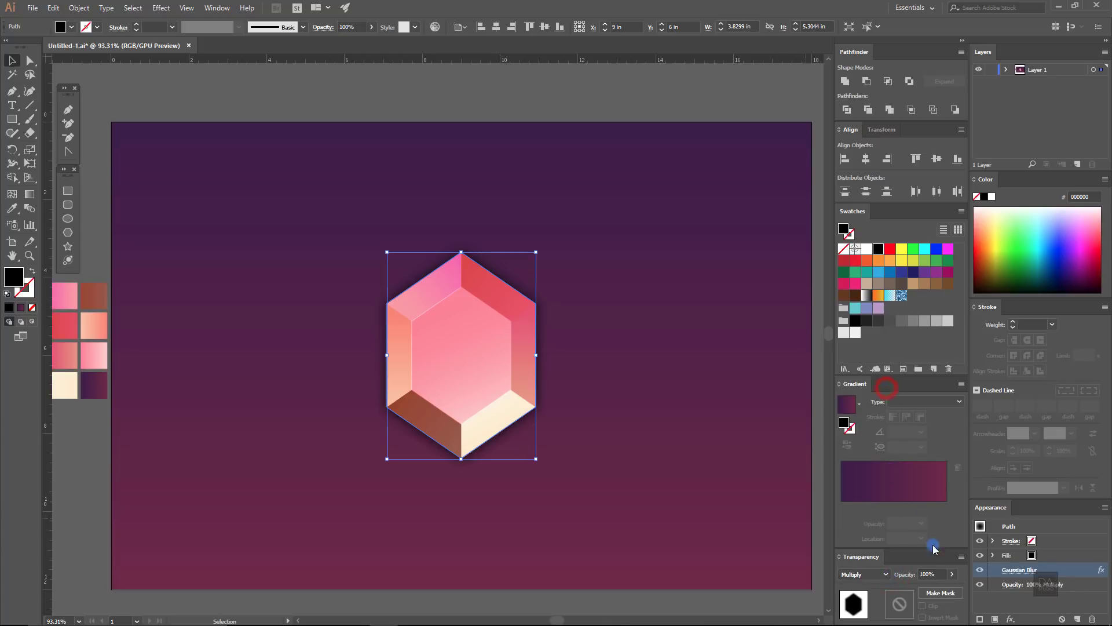
click(951, 575)
click(679, 491)
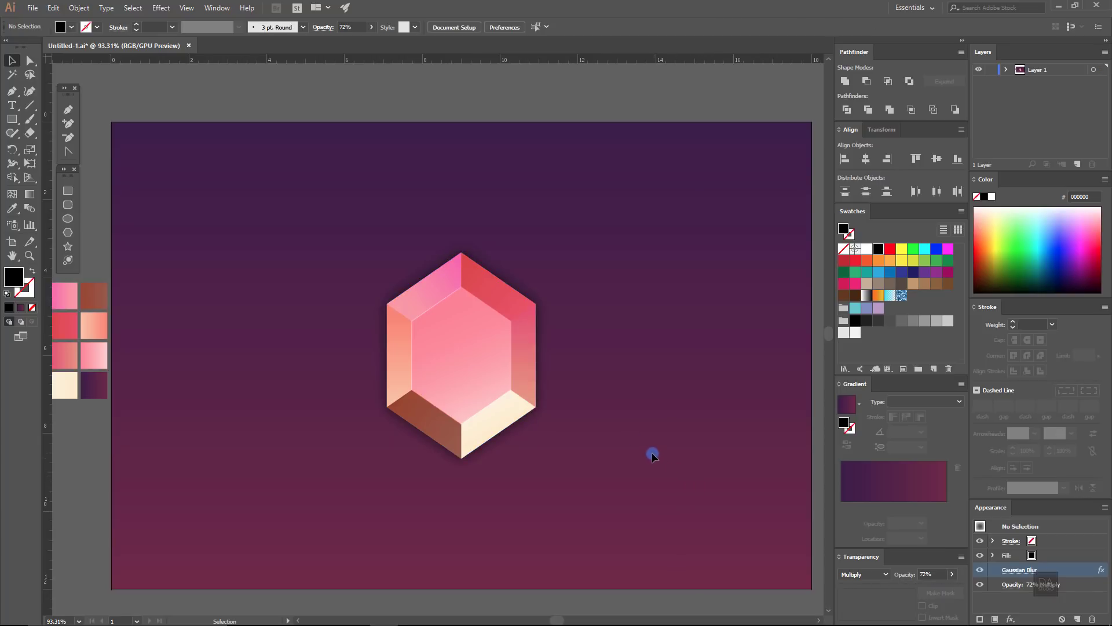
Step: Copy the gem's inner hexagon and paste the copy in front
click(432, 305)
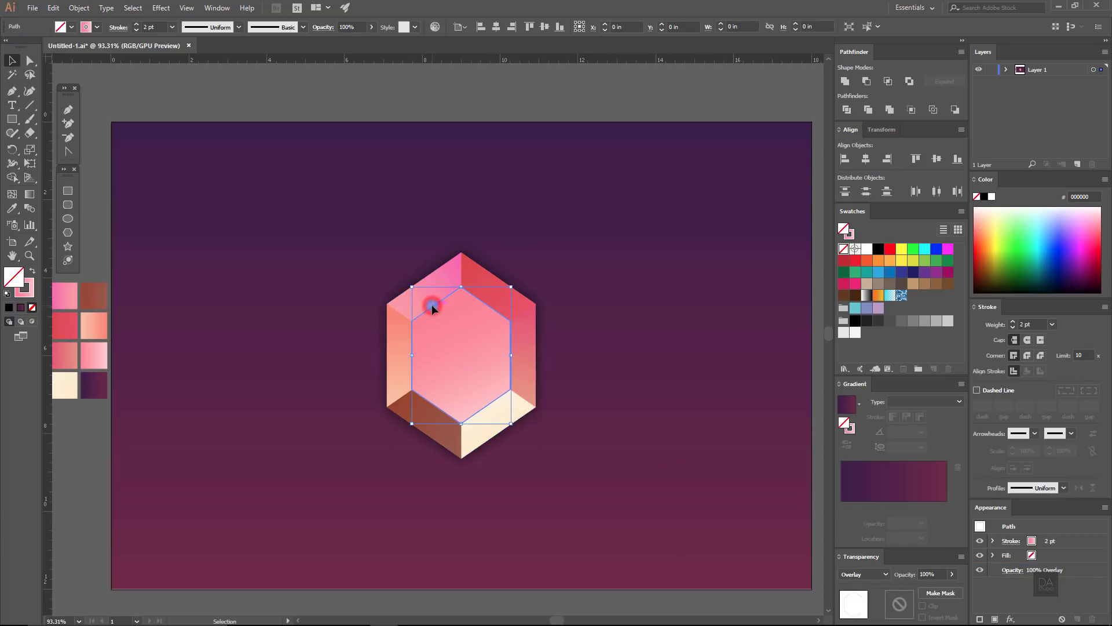
click(80, 9)
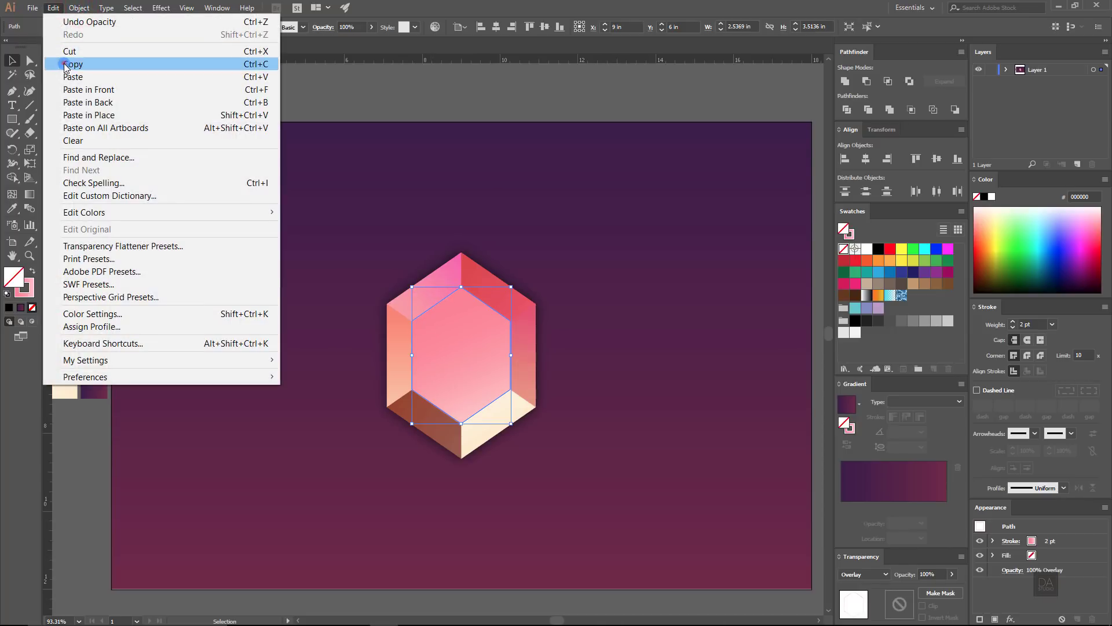
click(64, 65)
click(51, 8)
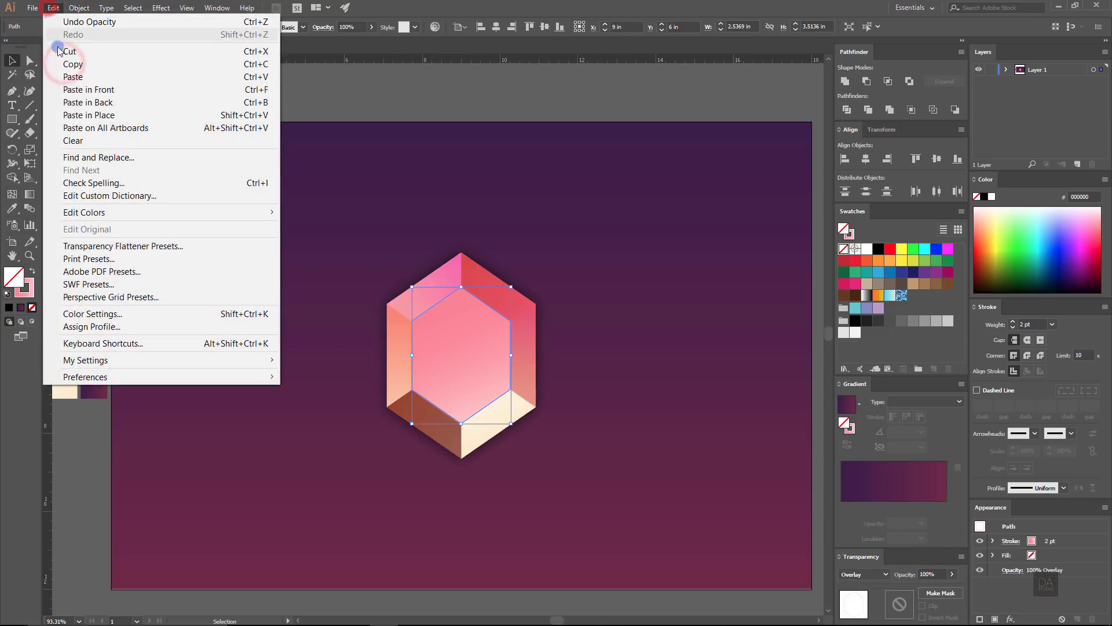
click(74, 89)
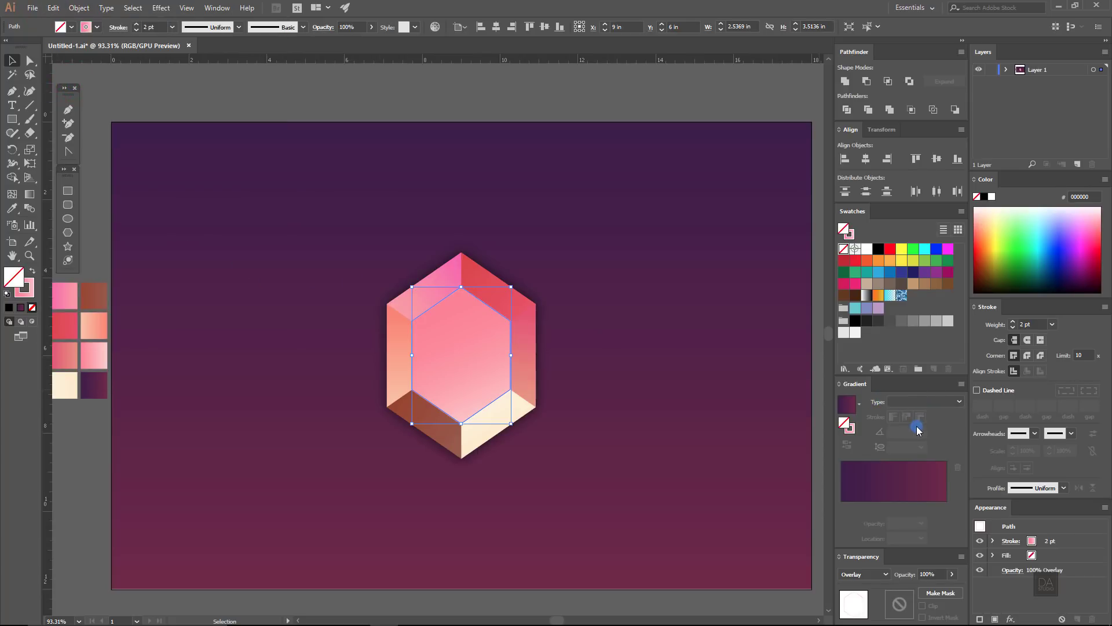
Step: Give the hexagon copy a white outline stroke
click(853, 428)
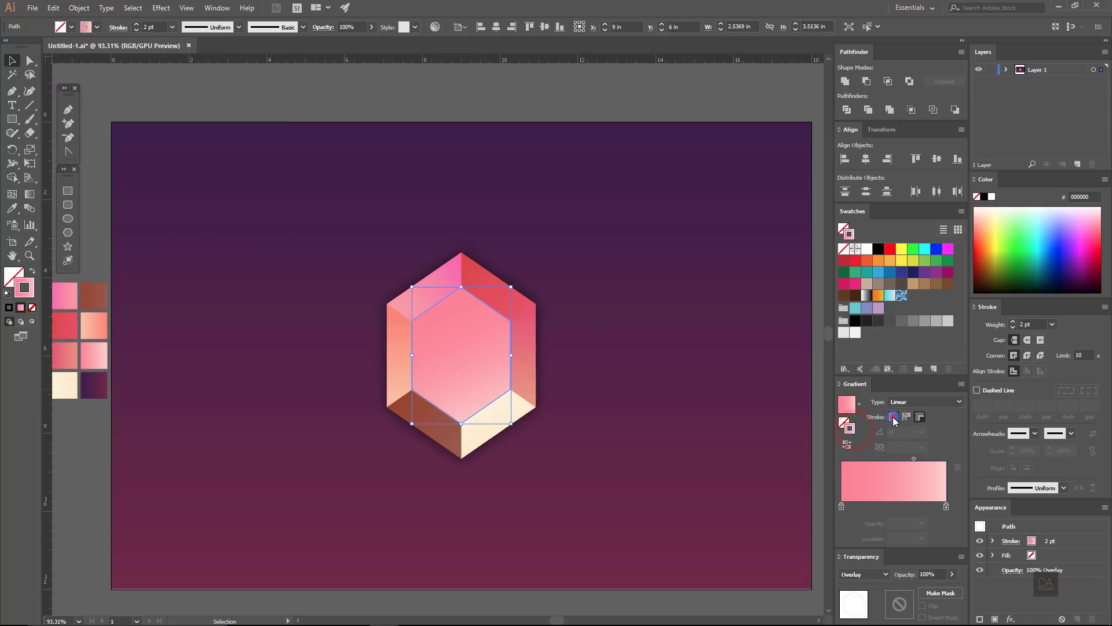
click(893, 418)
click(867, 250)
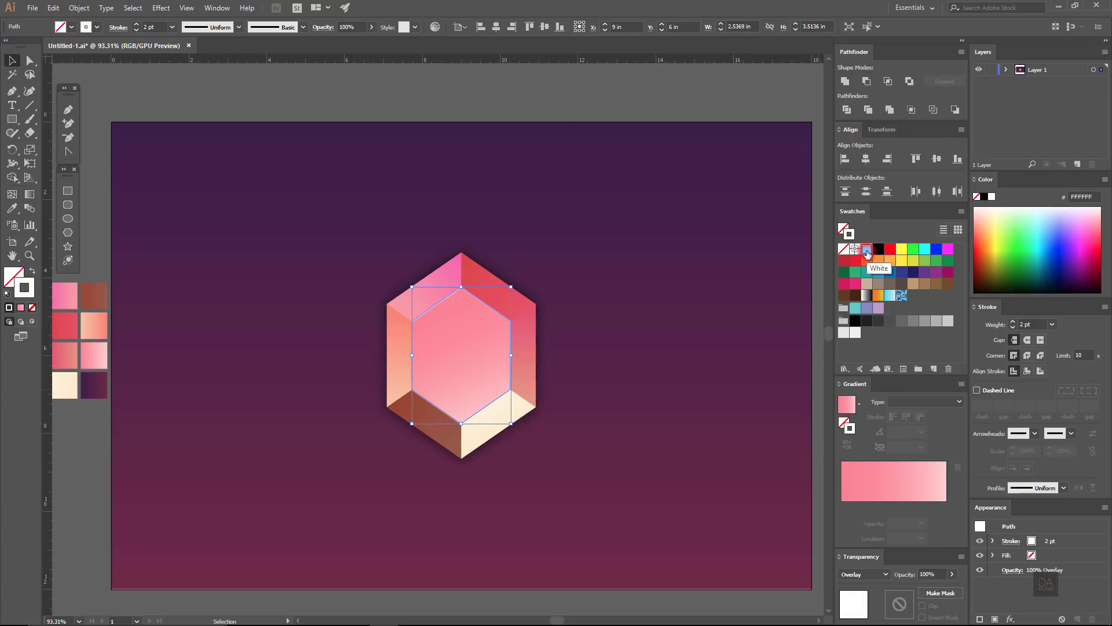
click(701, 316)
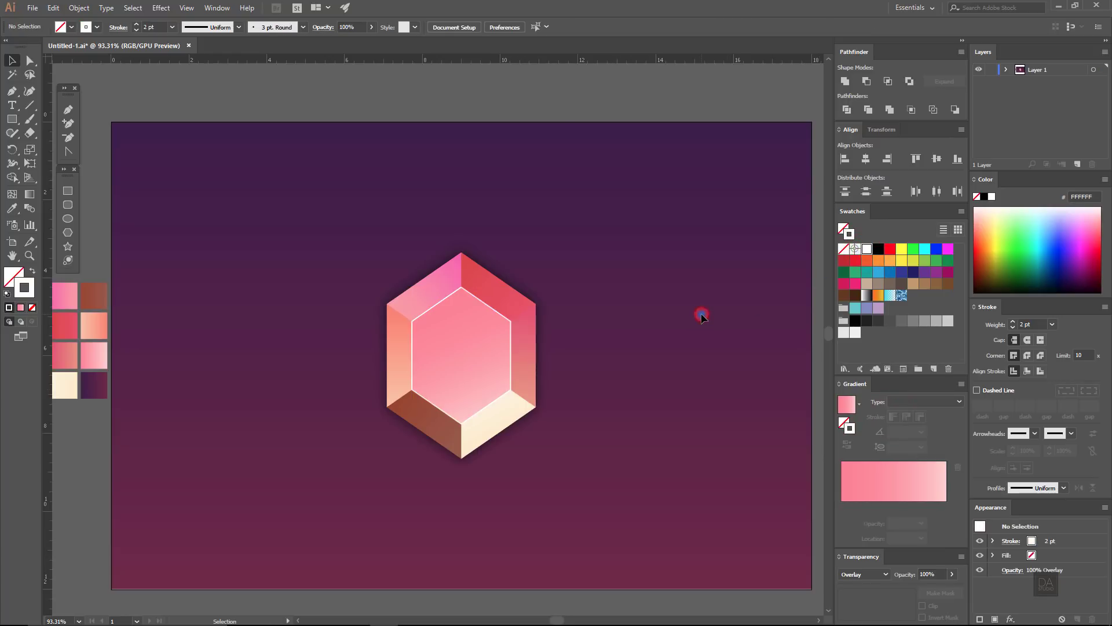
Step: Thin the white hexagon outline to 1 pt at 75% opacity
click(442, 300)
key(ctrl+space)
mouse_move(477, 333)
mouse_down()
mouse_move(517, 340)
mouse_move(597, 420)
mouse_up()
click(135, 30)
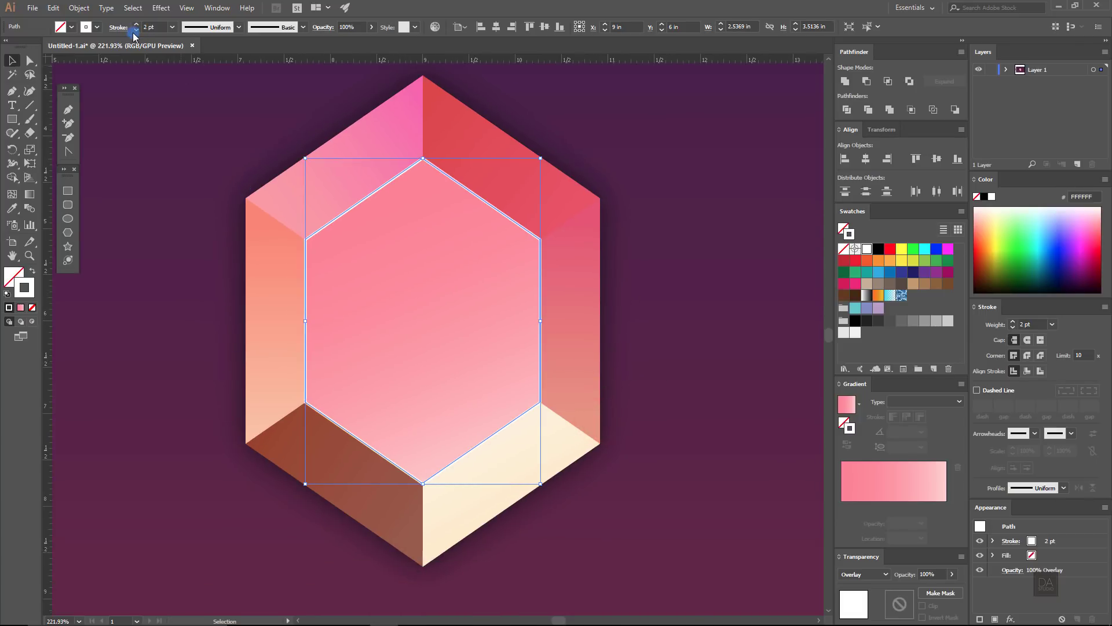
click(135, 30)
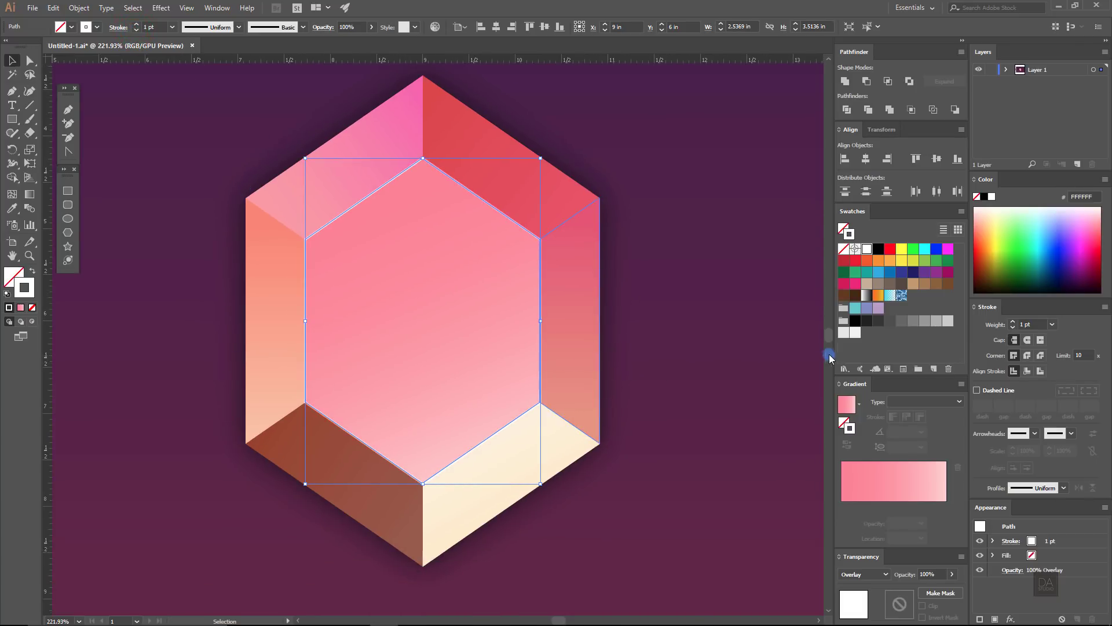
click(952, 574)
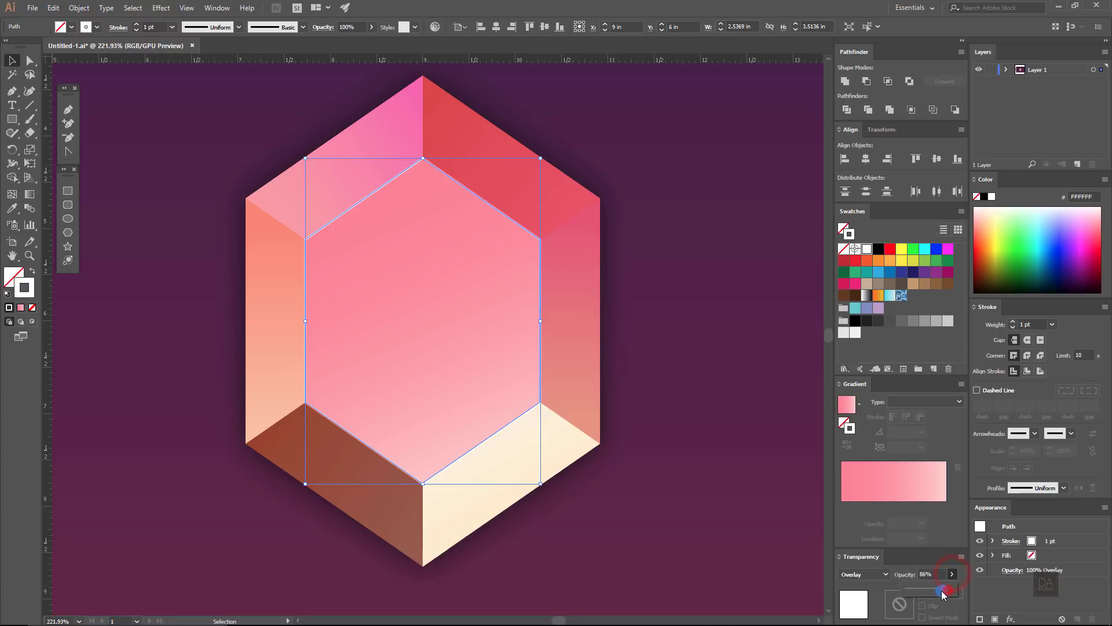
click(779, 489)
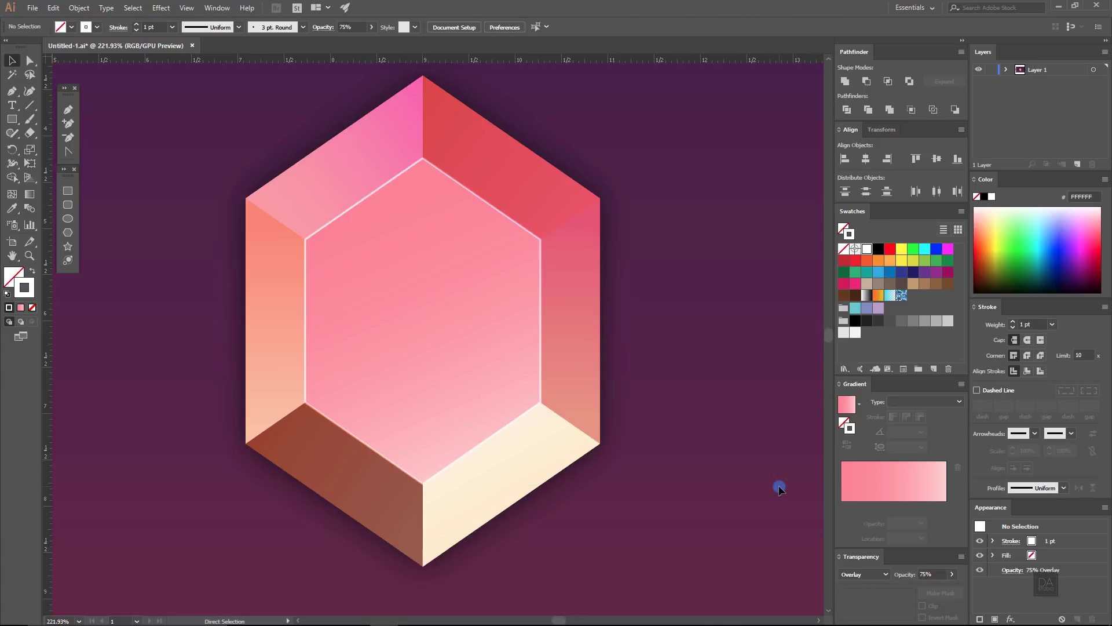
Step: Set the outline back to Normal blending and lower its opacity to 50%
key(ctrl+0)
ctrl+alt+click(600, 481)
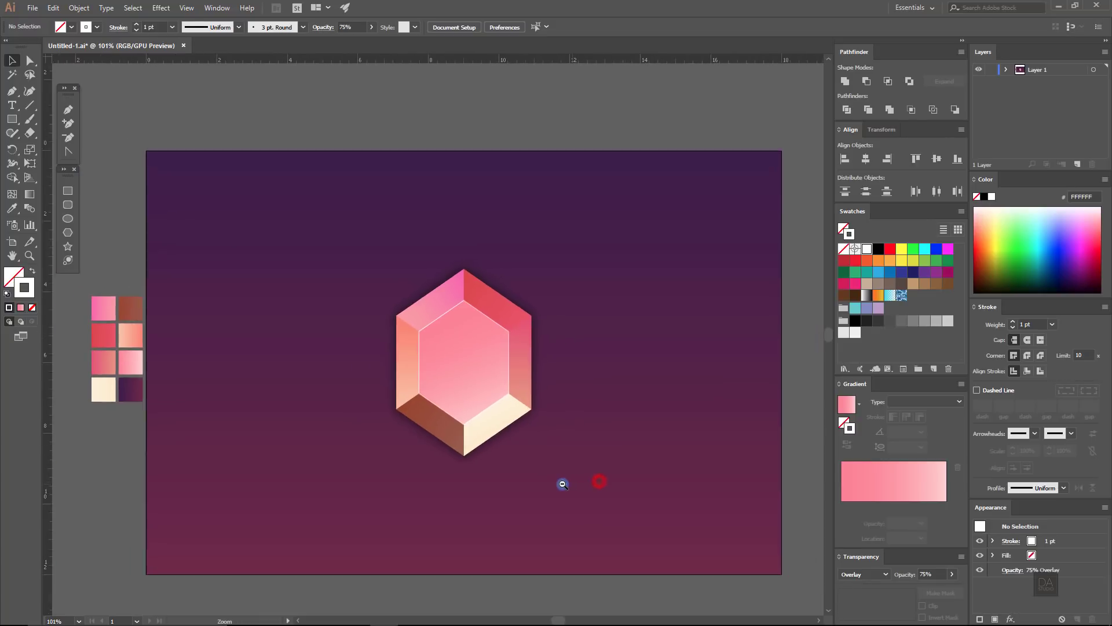
click(423, 315)
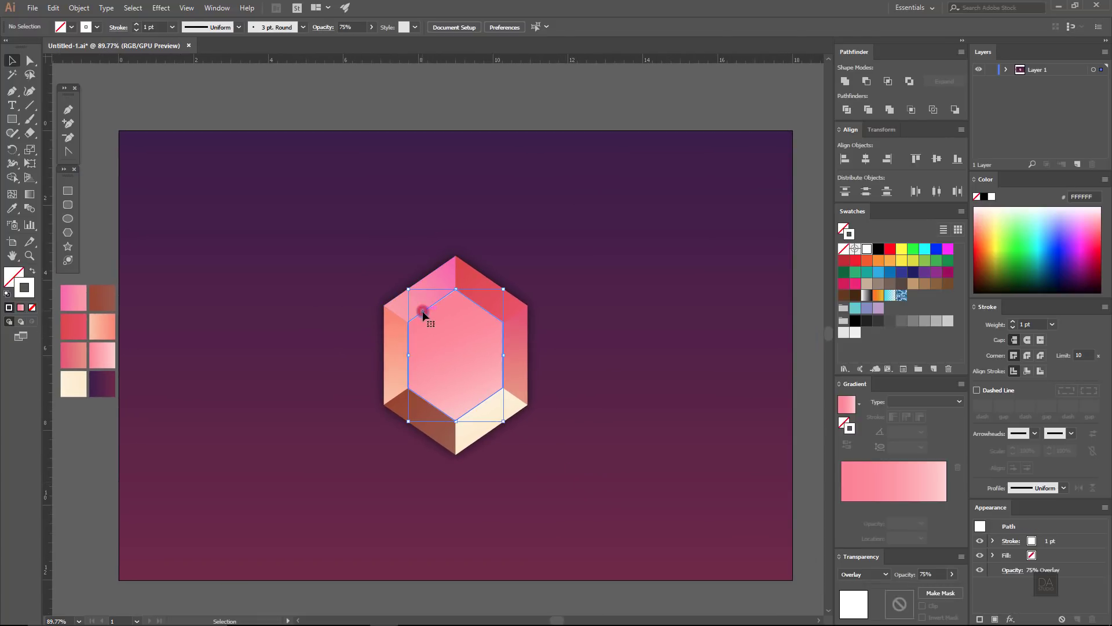
click(880, 574)
click(877, 357)
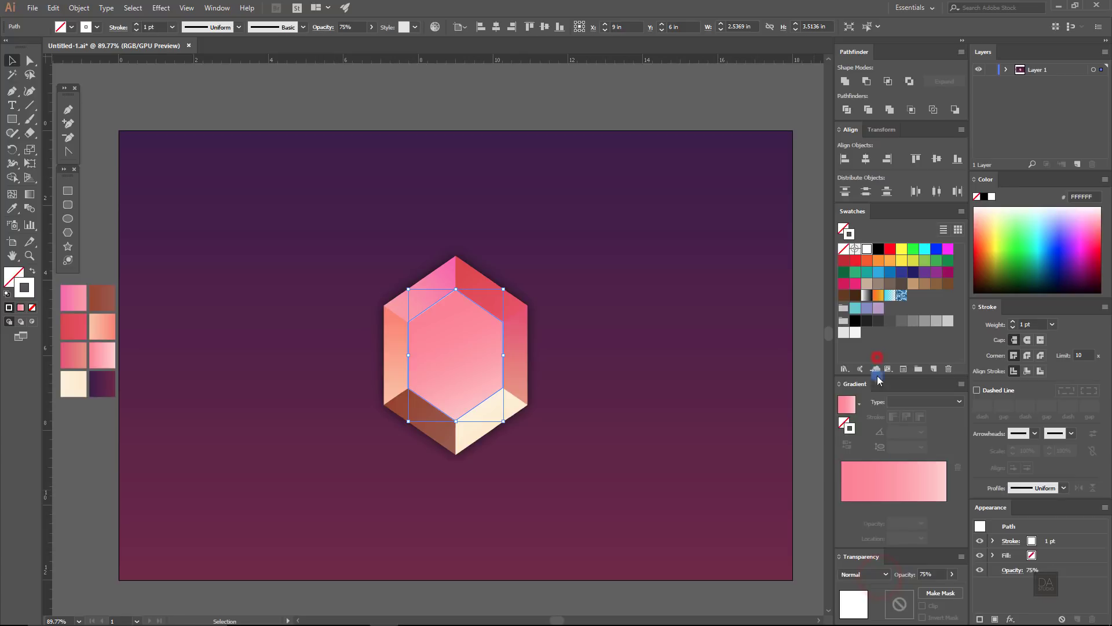
click(951, 573)
click(675, 448)
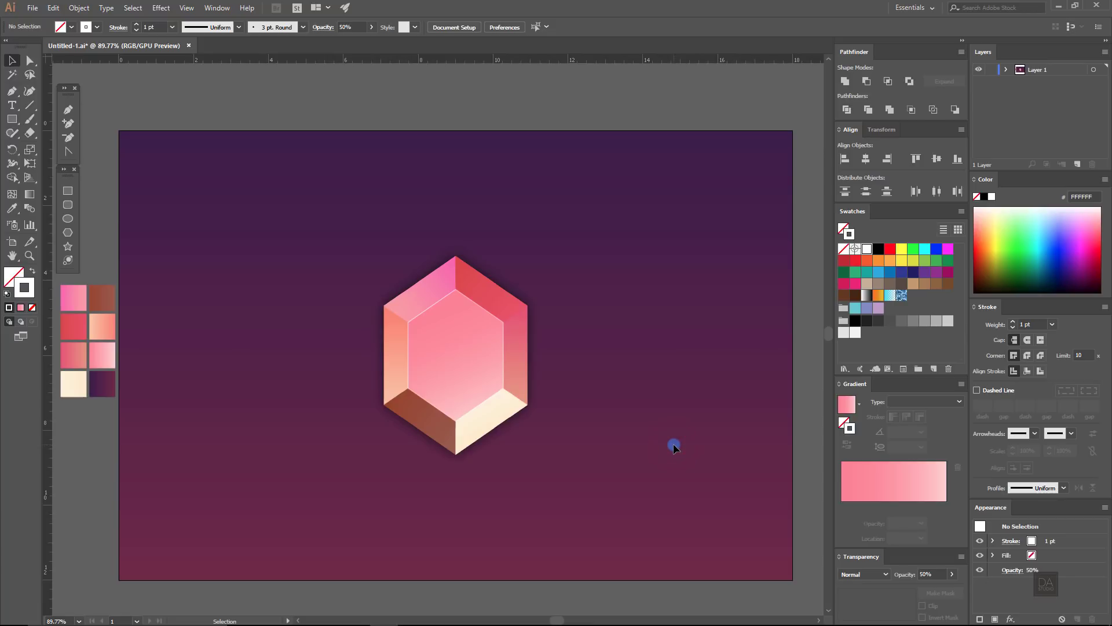
drag(640, 457, 632, 455)
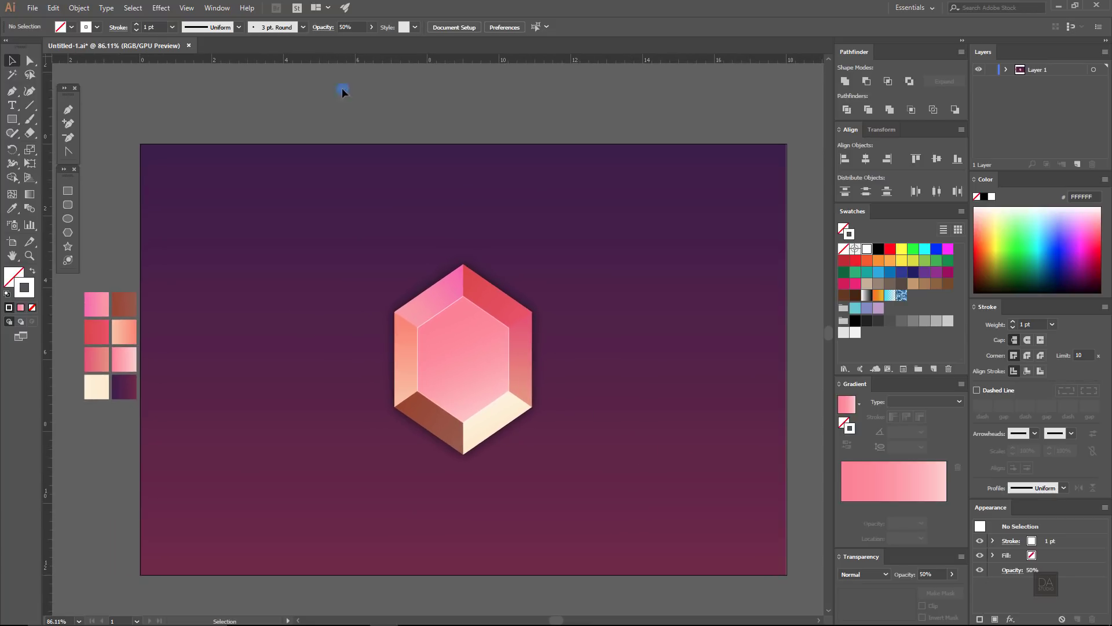
click(224, 12)
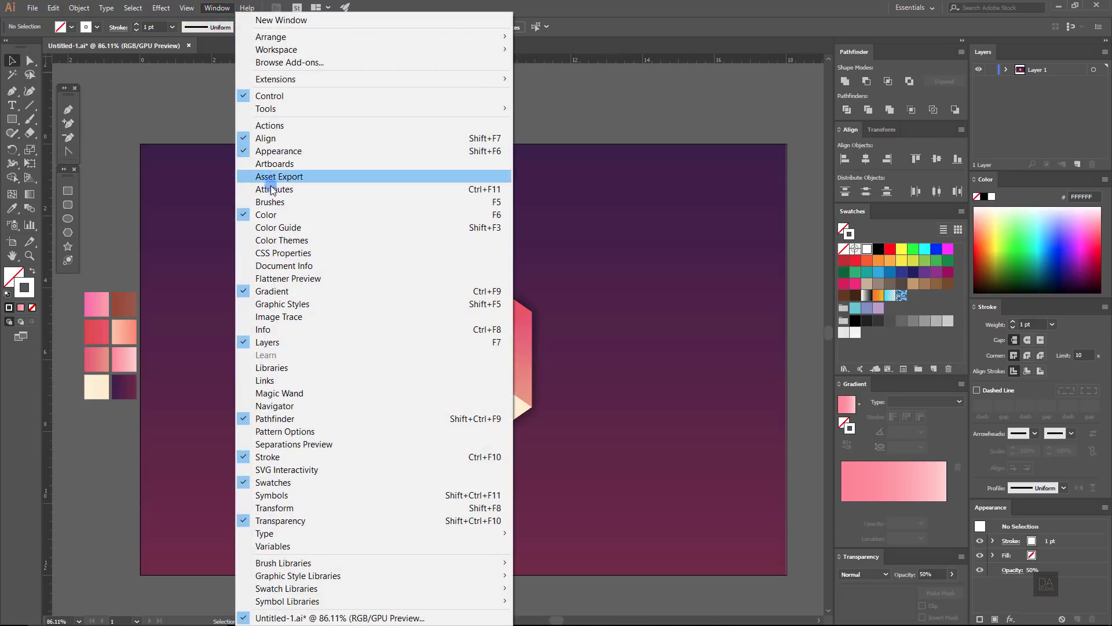
Step: Open a larger Symbols panel and paint a small white dot with the Paintbrush
click(290, 495)
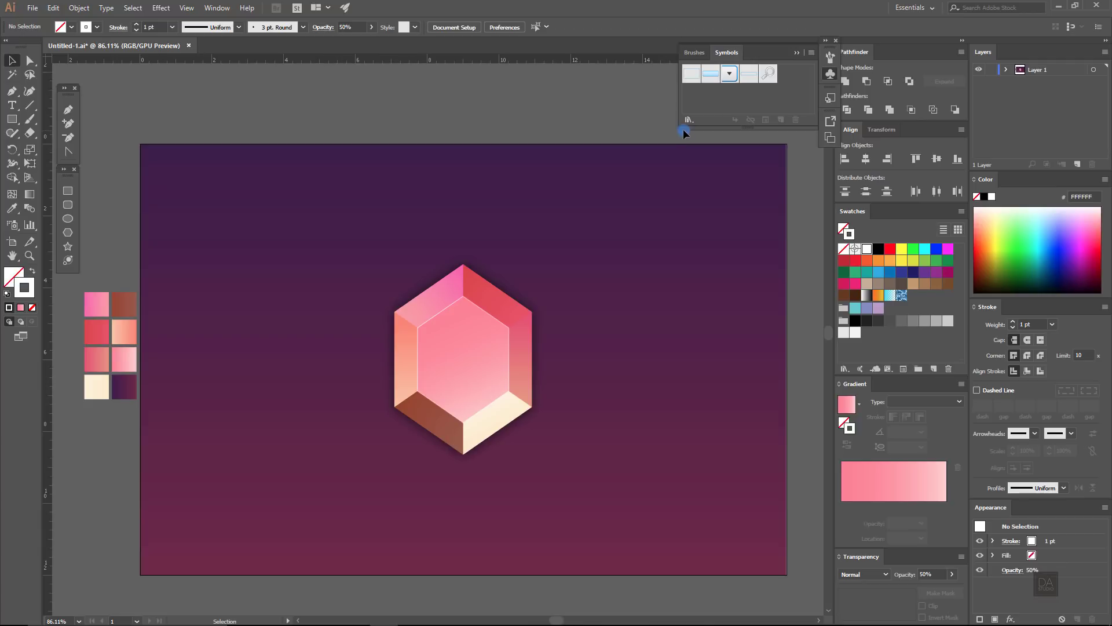
drag(679, 138, 660, 212)
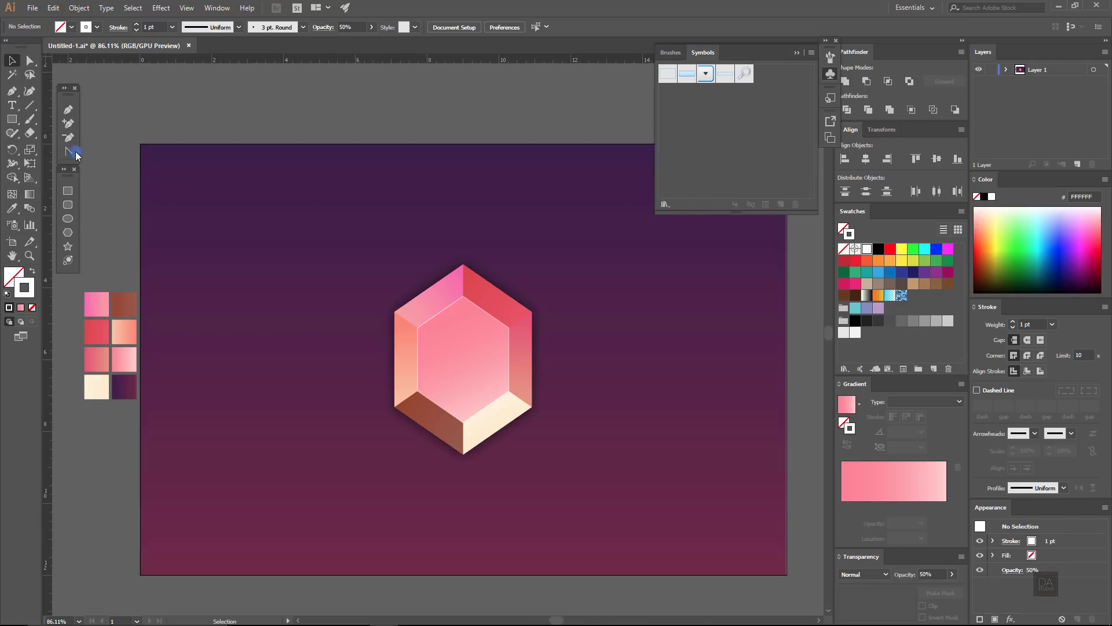
click(31, 121)
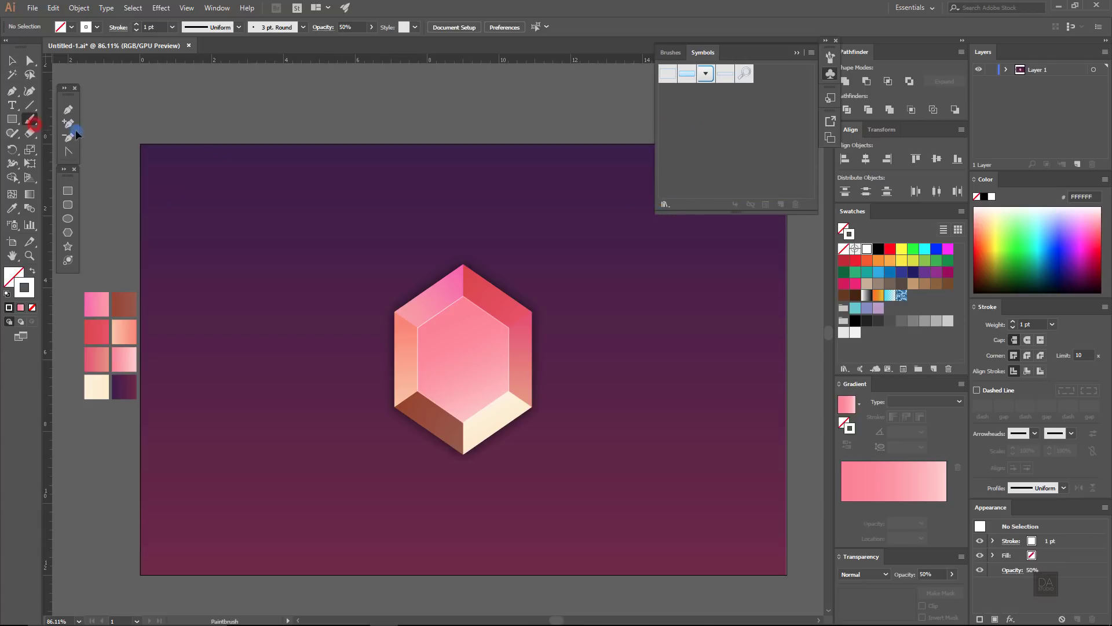
drag(698, 216, 811, 282)
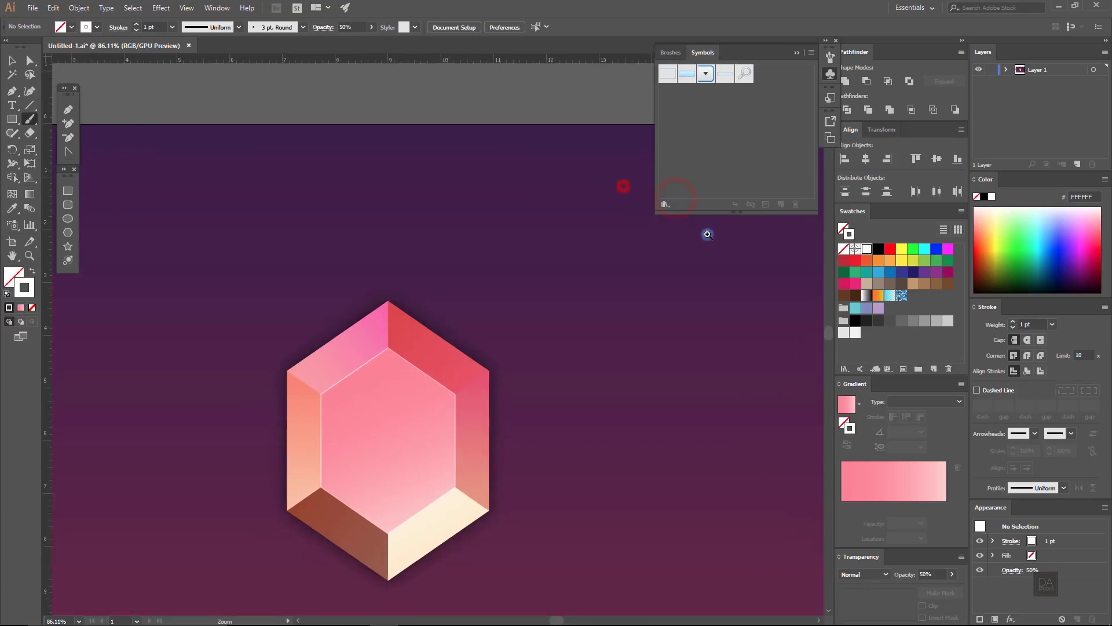
click(570, 156)
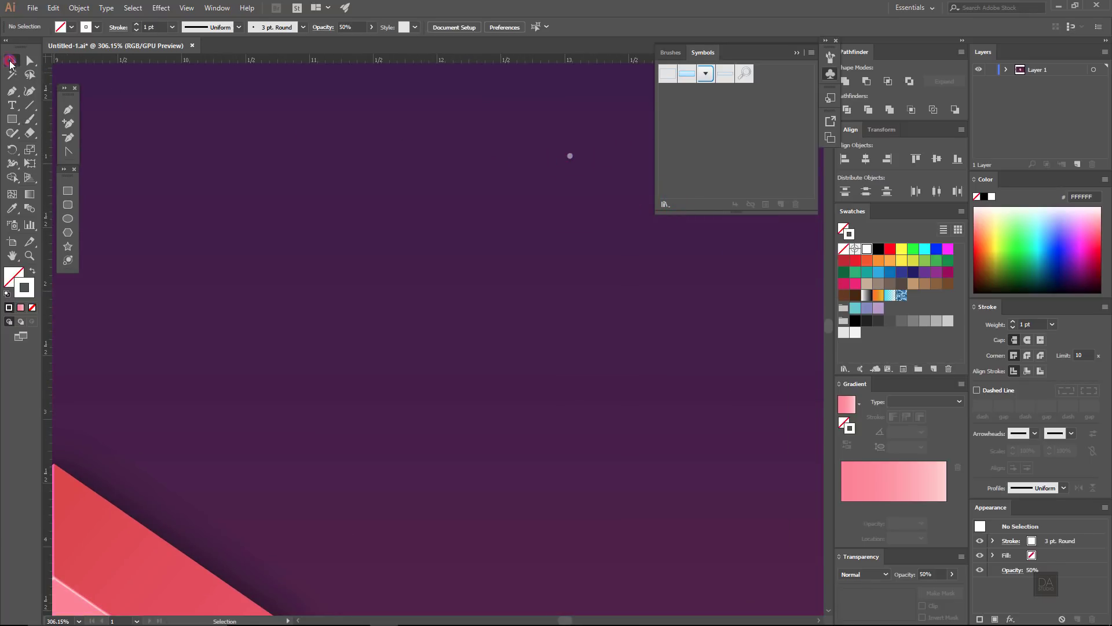
drag(551, 130, 585, 172)
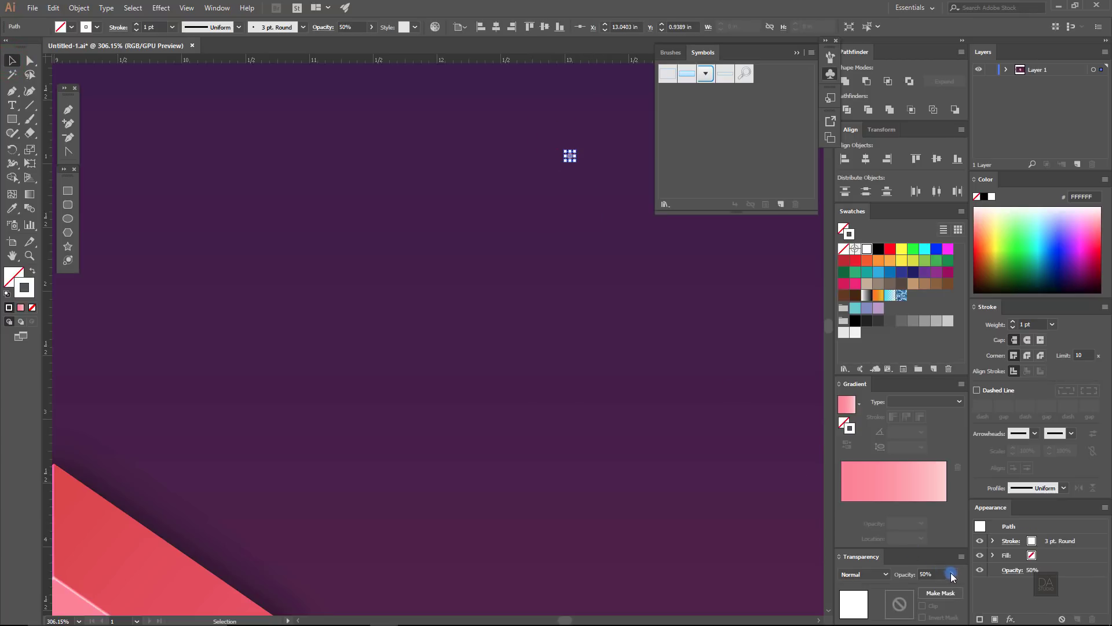
click(614, 293)
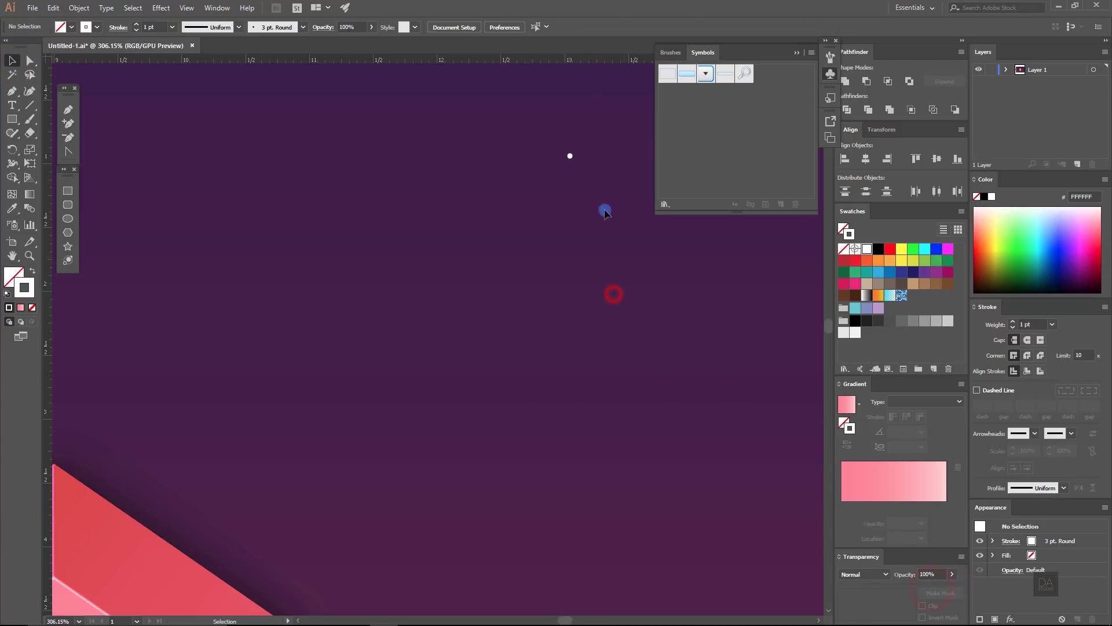
Step: Drag the dot into Symbols as a Movie Clip symbol named 'Stars'
drag(571, 158, 707, 140)
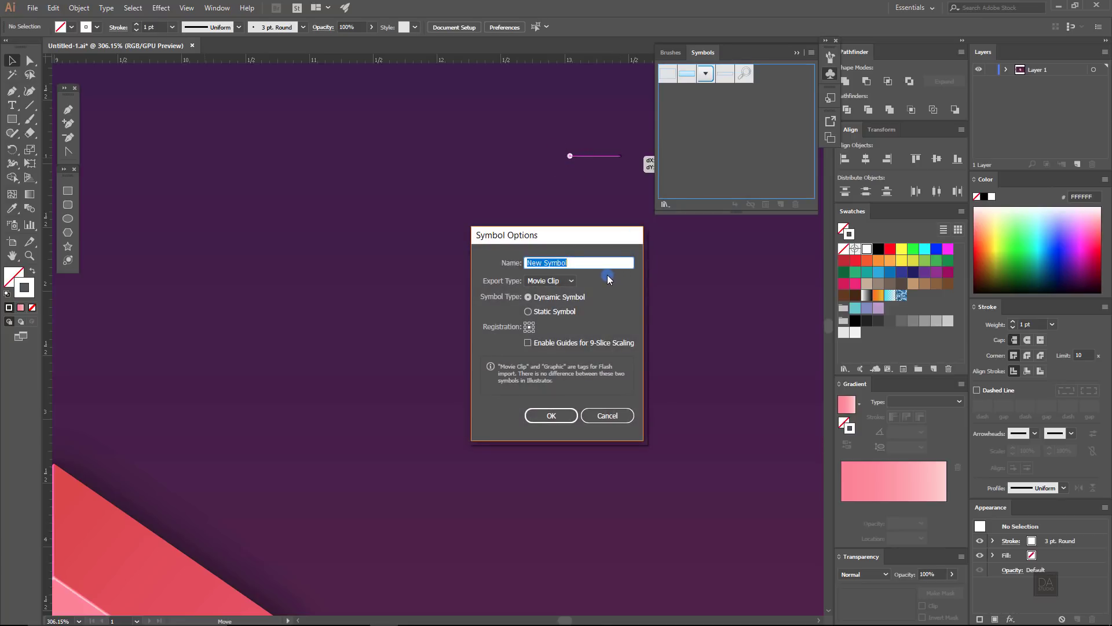
text(Stars)
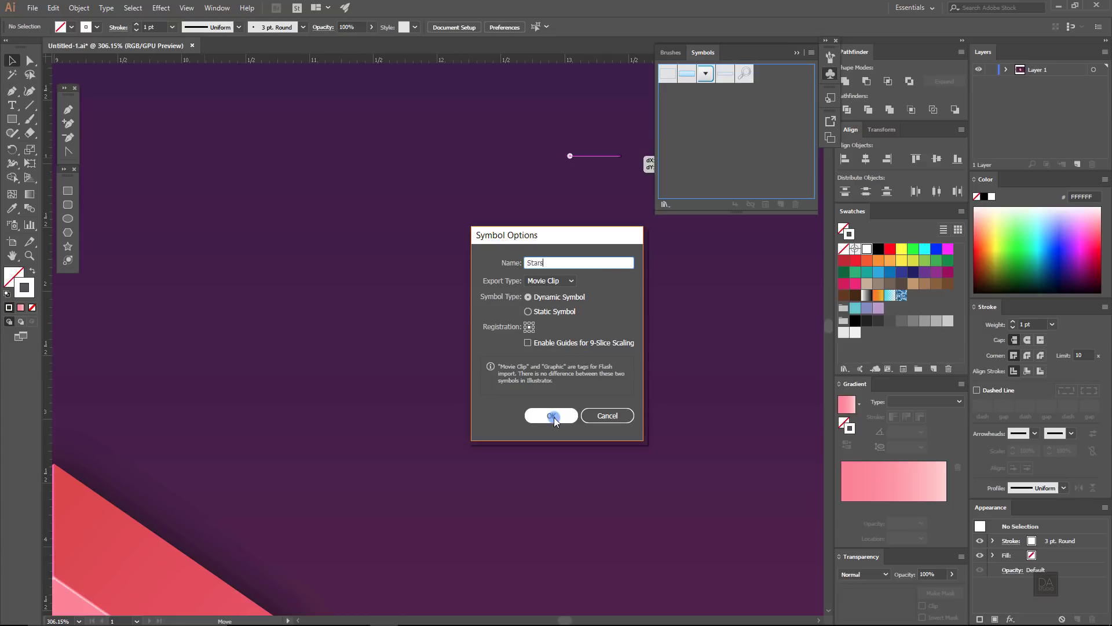
click(572, 281)
click(573, 280)
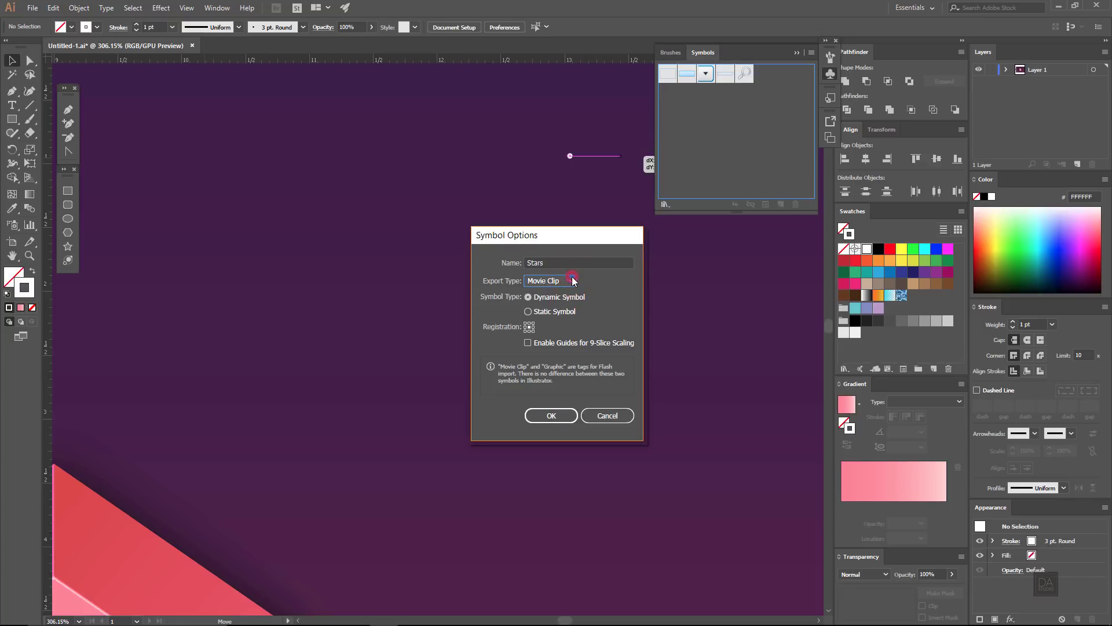
click(565, 416)
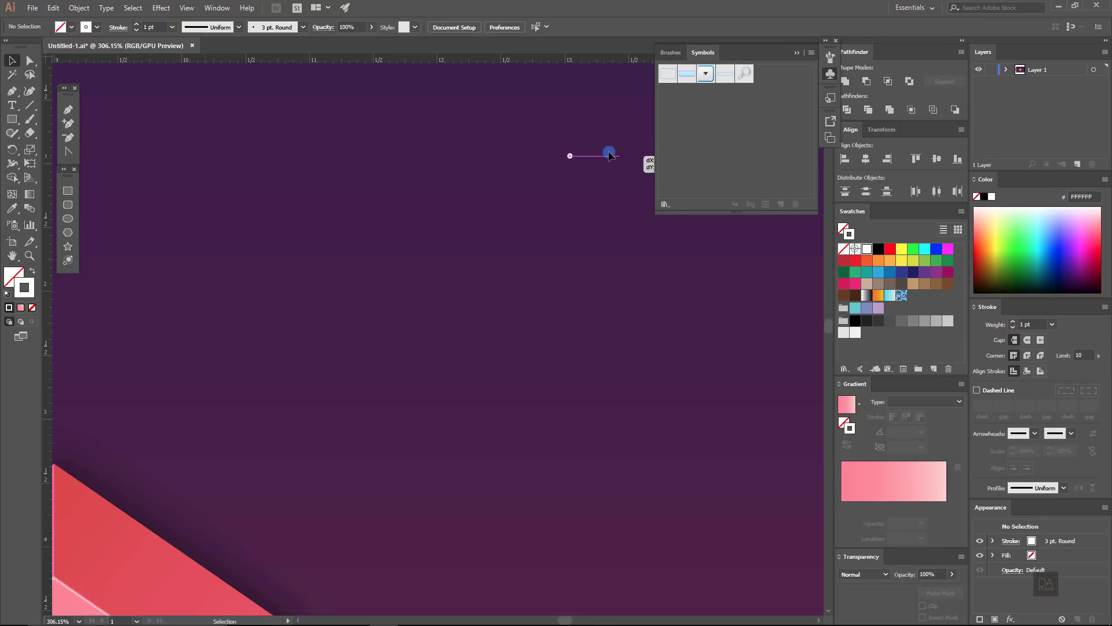
click(481, 161)
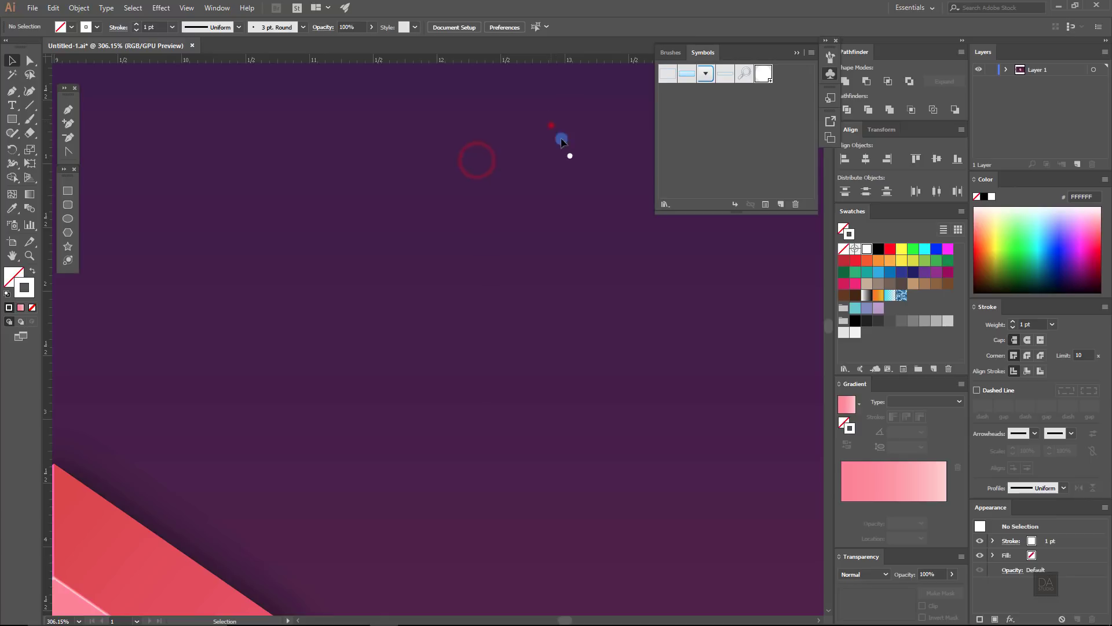
drag(552, 124, 596, 190)
Step: Spray Stars symbols across the top of the background with the Symbol Sprayer
drag(456, 300, 114, 274)
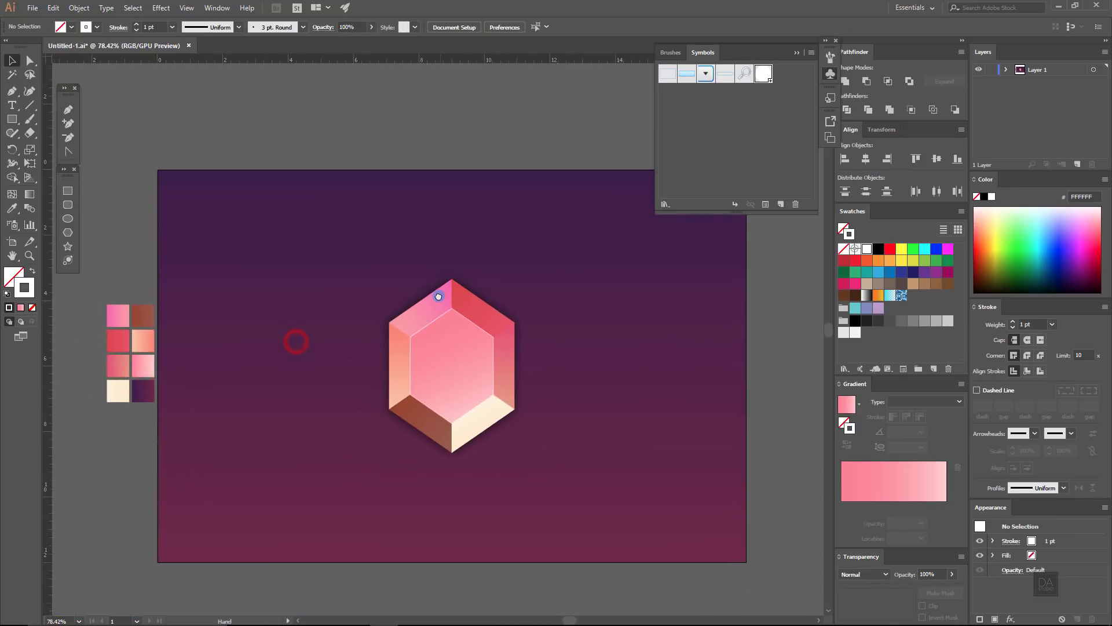
click(14, 227)
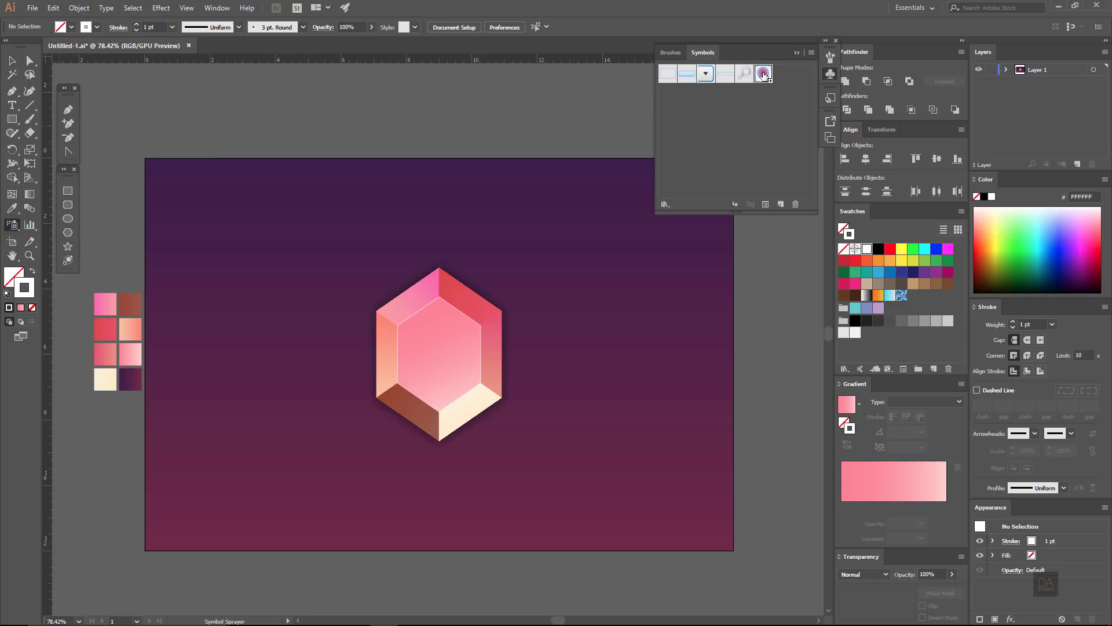
click(795, 51)
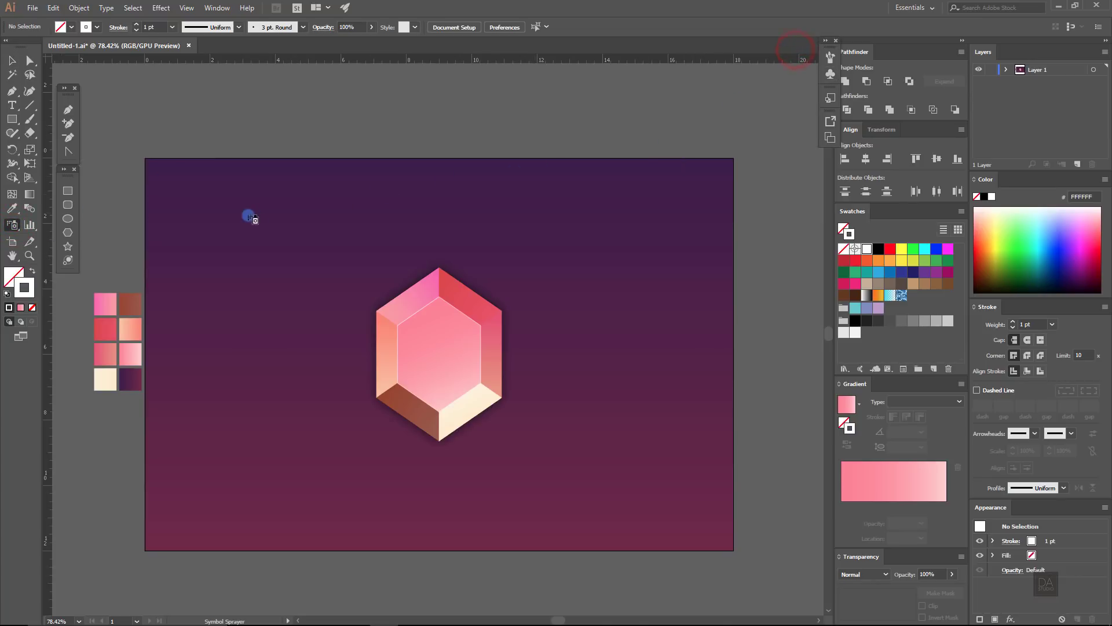
mouse_move(199, 261)
mouse_down()
mouse_move(322, 220)
mouse_move(501, 265)
mouse_move(553, 184)
mouse_move(701, 291)
mouse_move(186, 307)
mouse_move(164, 186)
mouse_move(170, 326)
mouse_move(259, 258)
mouse_move(144, 167)
mouse_move(235, 191)
mouse_move(364, 174)
mouse_move(298, 290)
mouse_up()
Step: Select the sprayed star set and change its stacking order via Arrange
key(v)
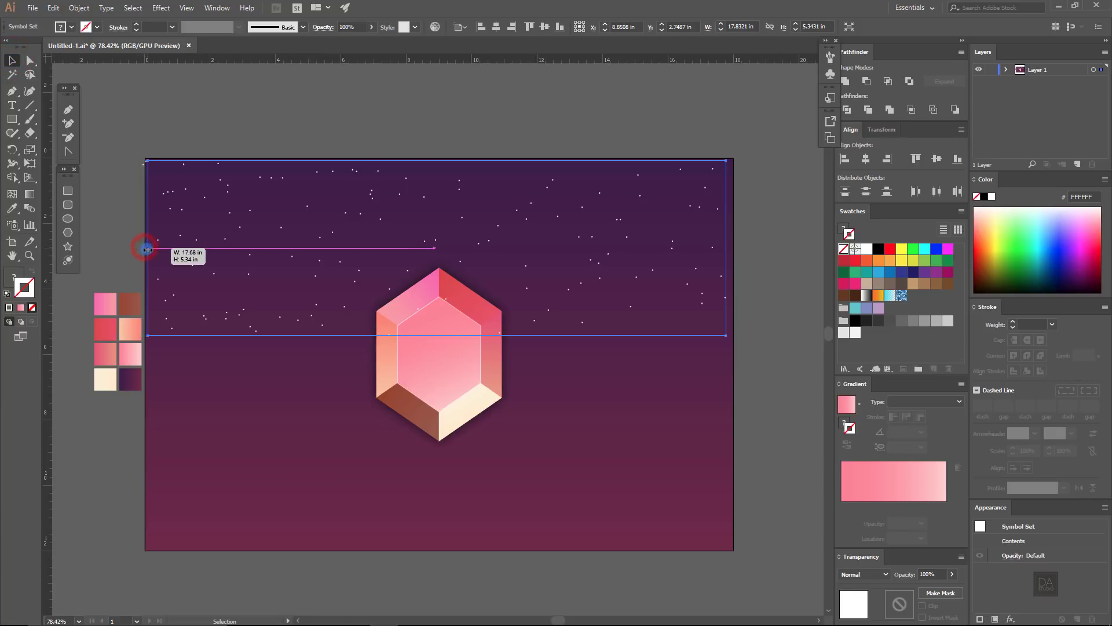
drag(147, 248, 149, 248)
click(119, 195)
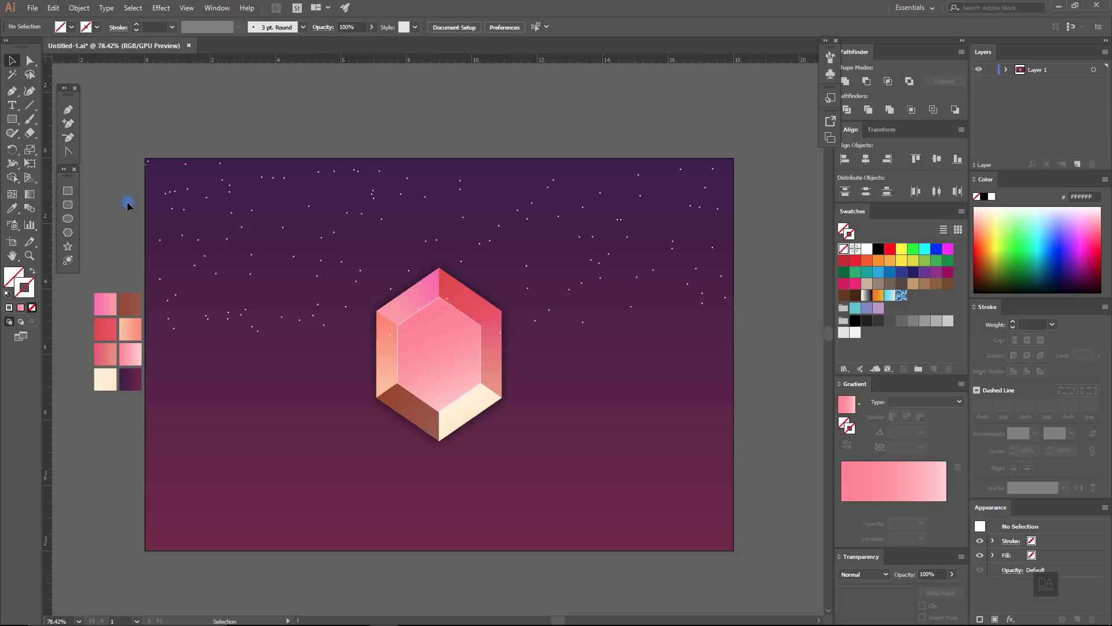
click(242, 322)
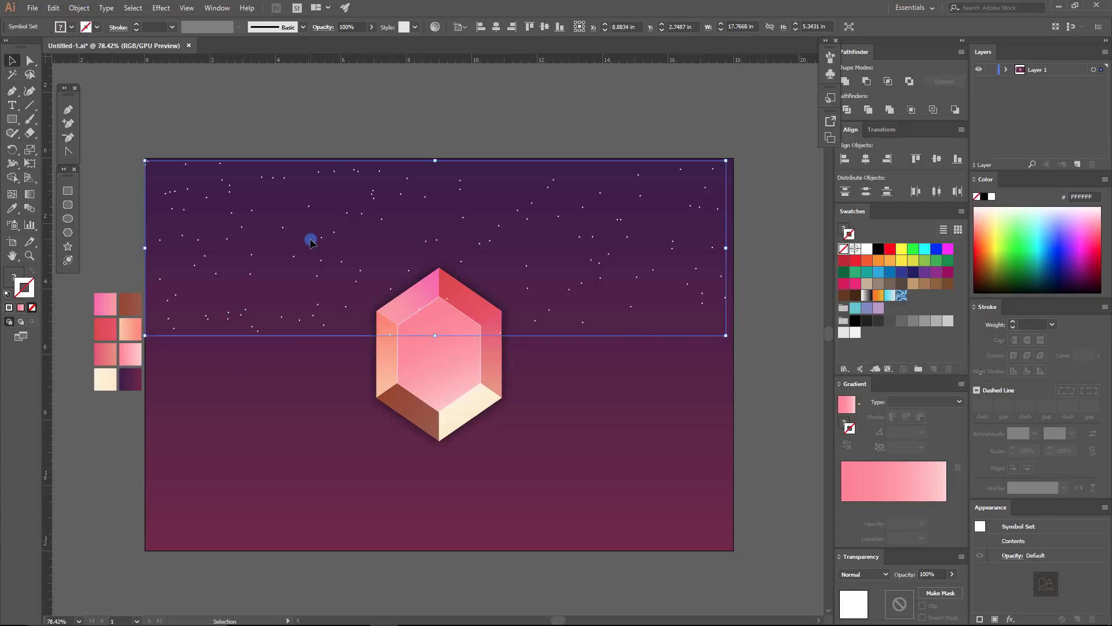
right_click(310, 242)
click(336, 340)
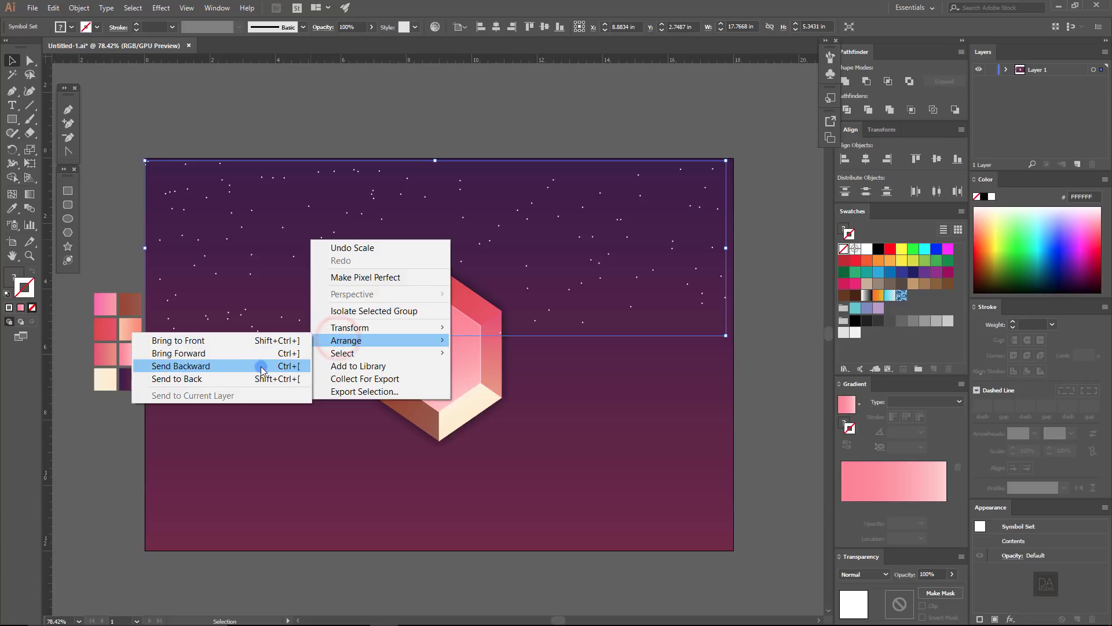
Step: Send the star set to back, then Bring Forward to sit above the background
click(262, 378)
right_click(300, 290)
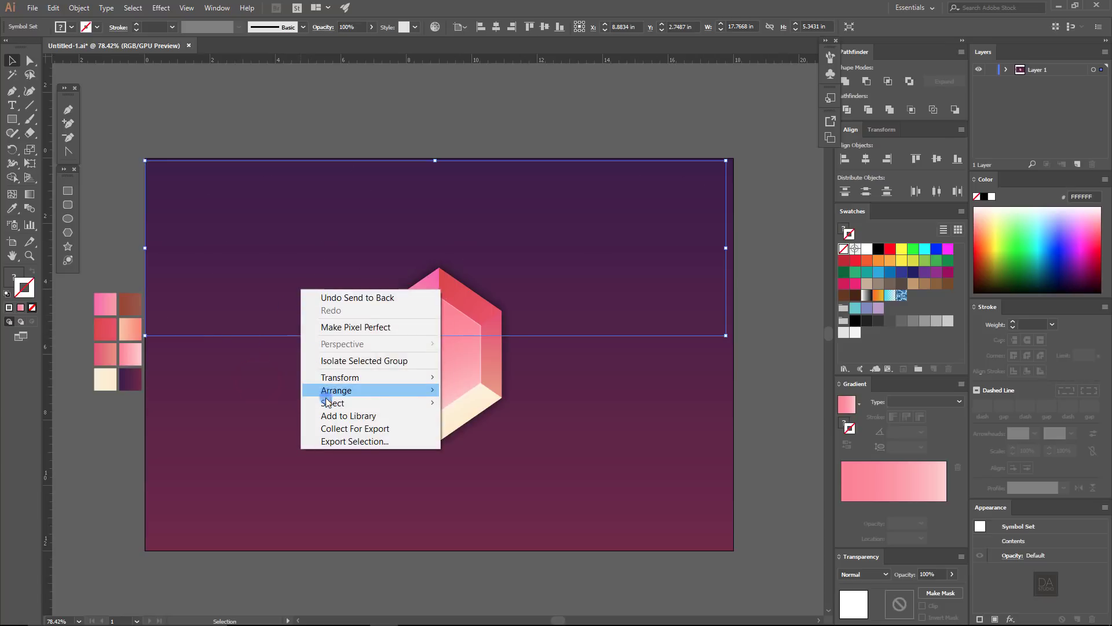
mouse_move(336, 390)
click(271, 400)
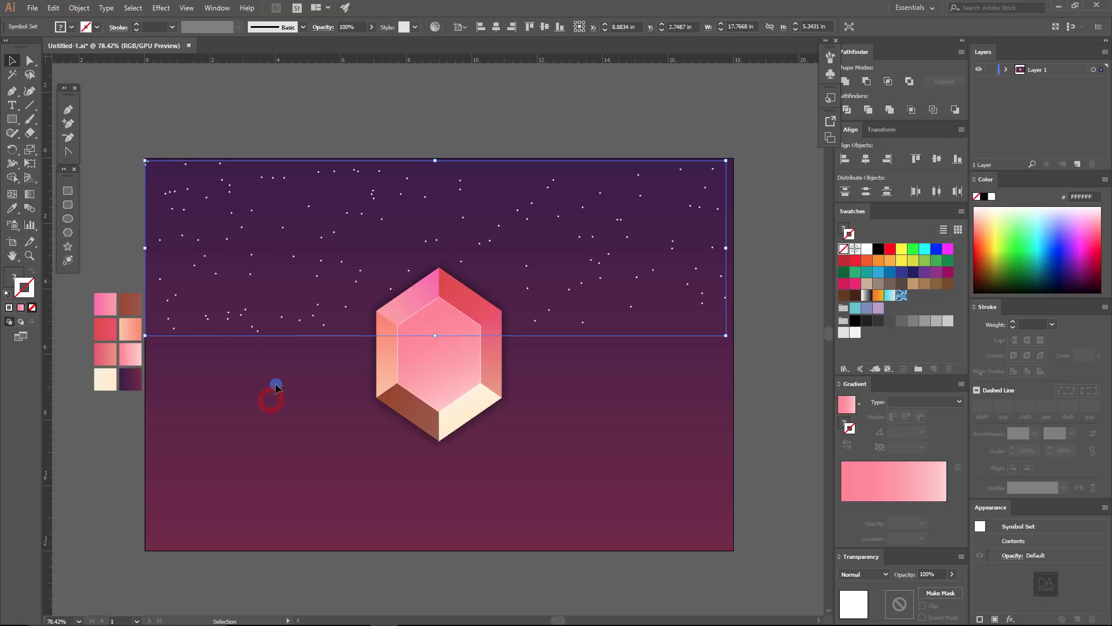
click(278, 380)
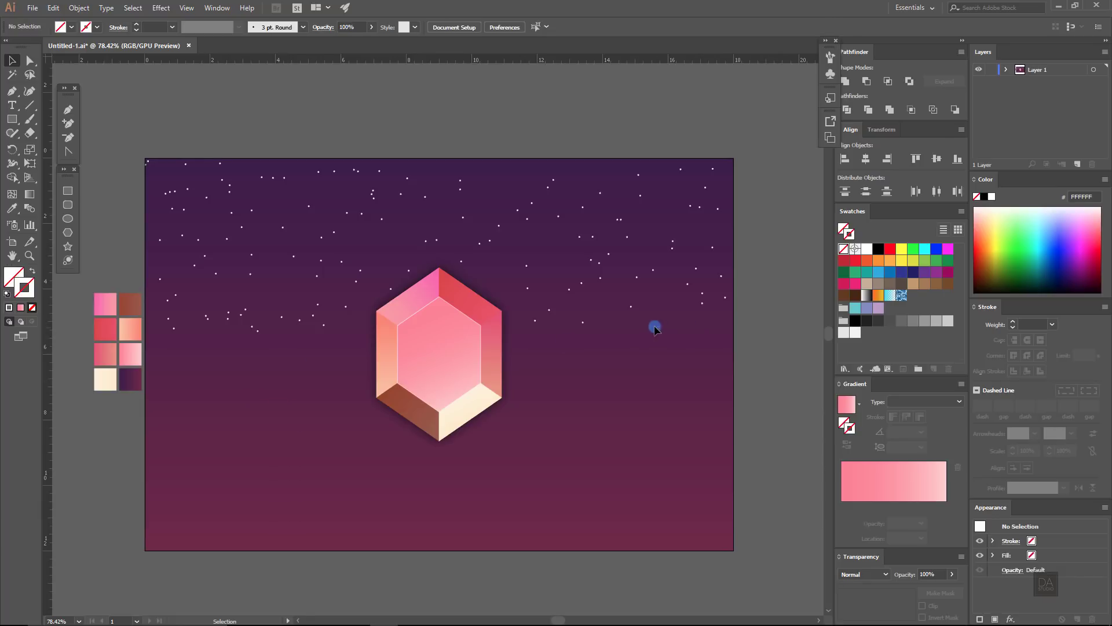
Step: Set the star set's opacity to 50%
click(634, 311)
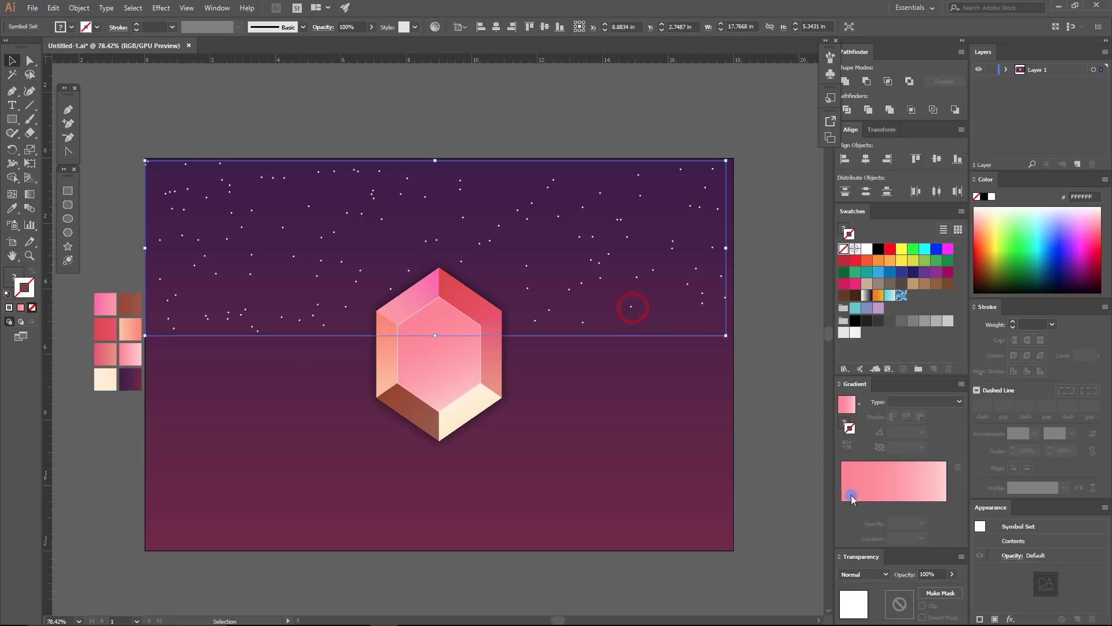
click(951, 573)
text(50)
click(646, 416)
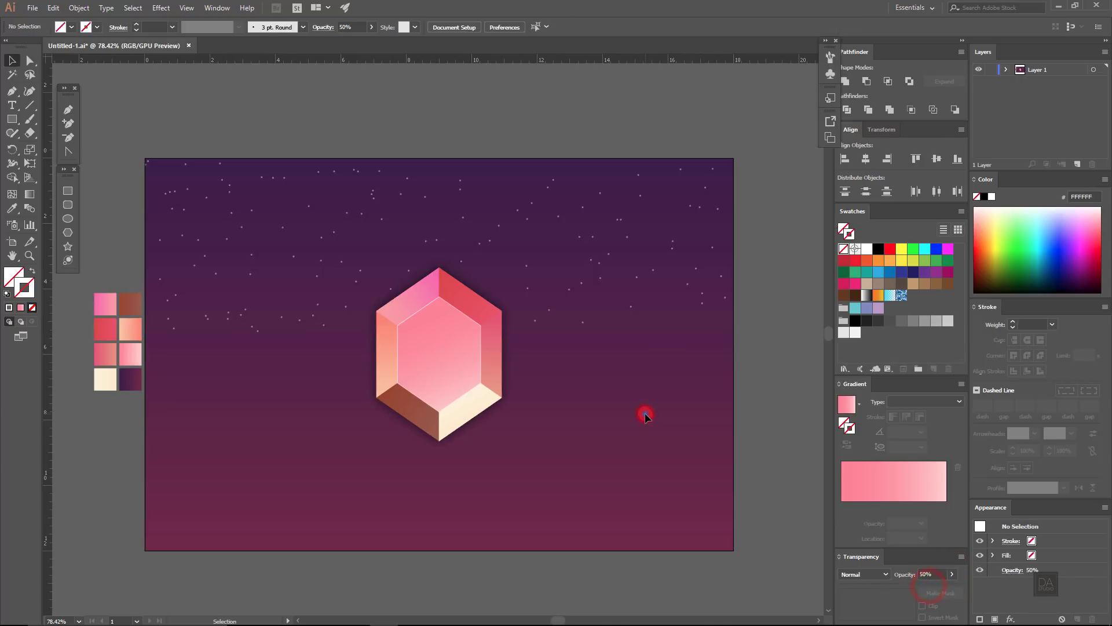
mouse_move(317, 424)
mouse_down()
mouse_move(275, 387)
mouse_move(223, 381)
mouse_move(290, 384)
mouse_up()
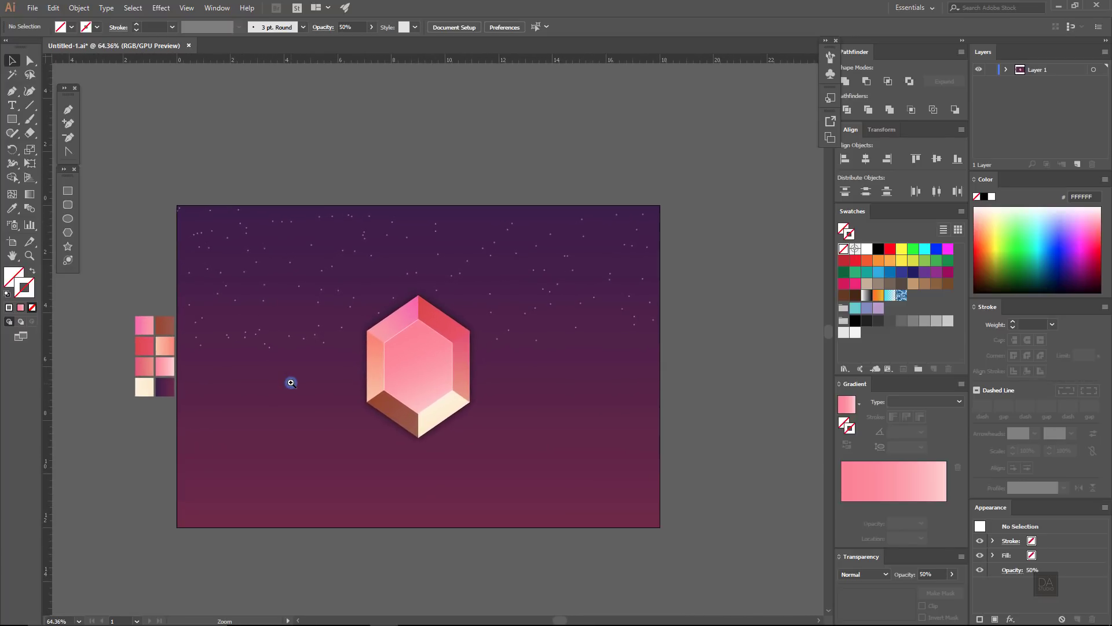
Step: Spray additional Stars across the upper-right sky, then deselect the star set
click(288, 342)
click(290, 341)
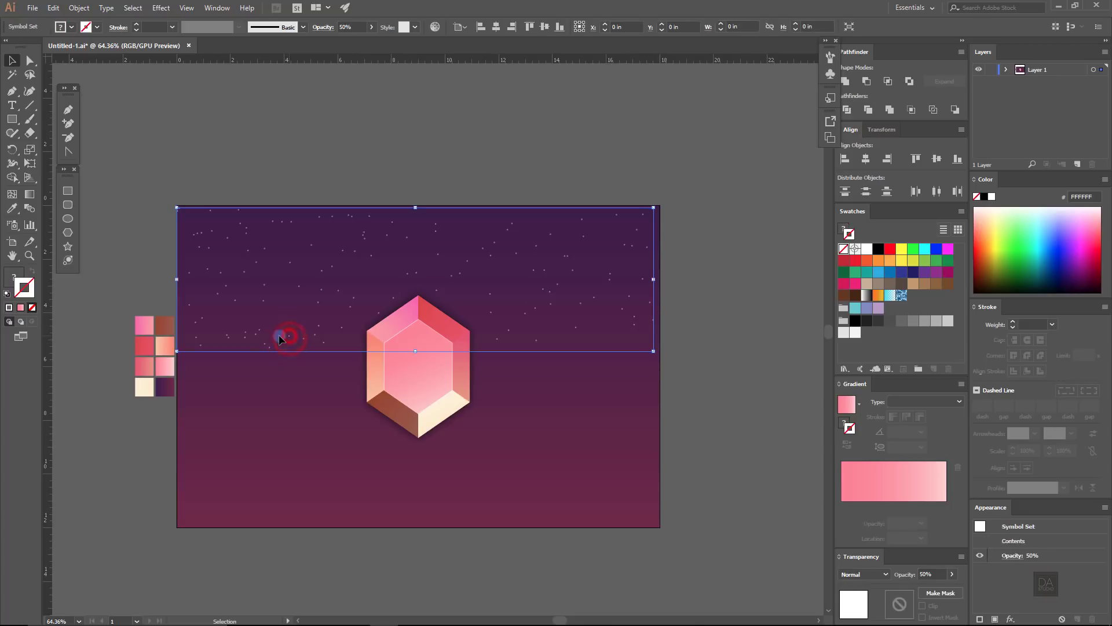
click(12, 224)
mouse_move(417, 280)
mouse_down()
mouse_move(521, 267)
mouse_move(516, 293)
mouse_move(484, 297)
mouse_move(454, 241)
mouse_move(411, 222)
mouse_move(442, 241)
mouse_move(266, 238)
mouse_move(278, 313)
mouse_move(298, 303)
mouse_move(425, 318)
mouse_move(586, 312)
mouse_move(616, 243)
mouse_move(603, 261)
mouse_move(613, 255)
mouse_move(532, 221)
mouse_move(529, 241)
mouse_move(574, 256)
mouse_move(599, 298)
mouse_move(591, 324)
mouse_move(531, 325)
mouse_move(243, 310)
mouse_move(243, 230)
mouse_move(459, 236)
mouse_move(367, 276)
mouse_move(465, 264)
mouse_up()
key(v)
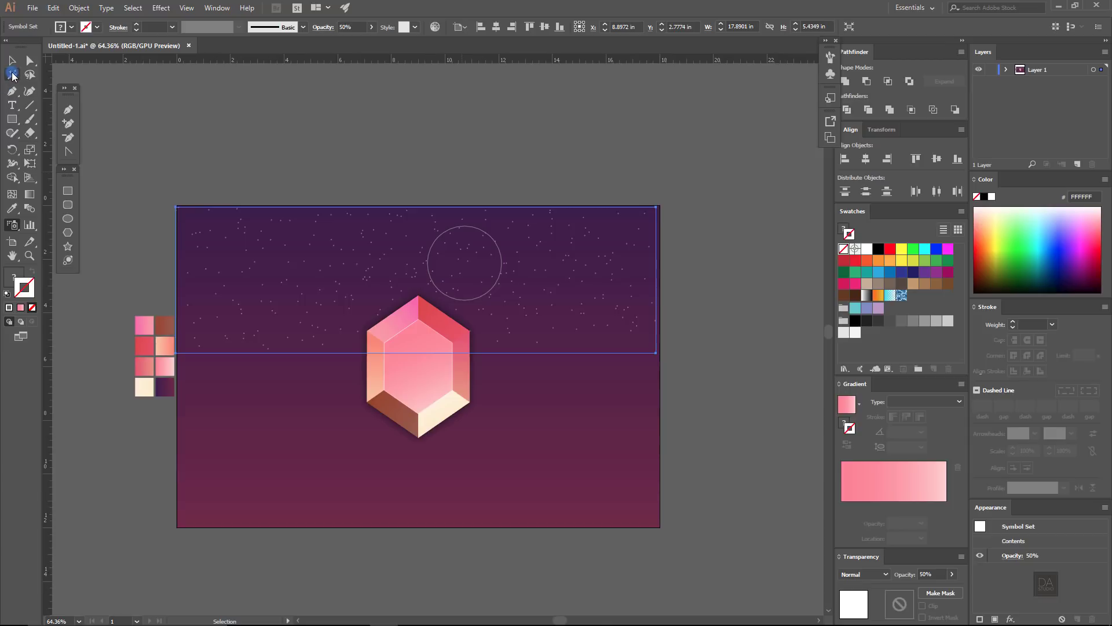
click(12, 68)
click(379, 136)
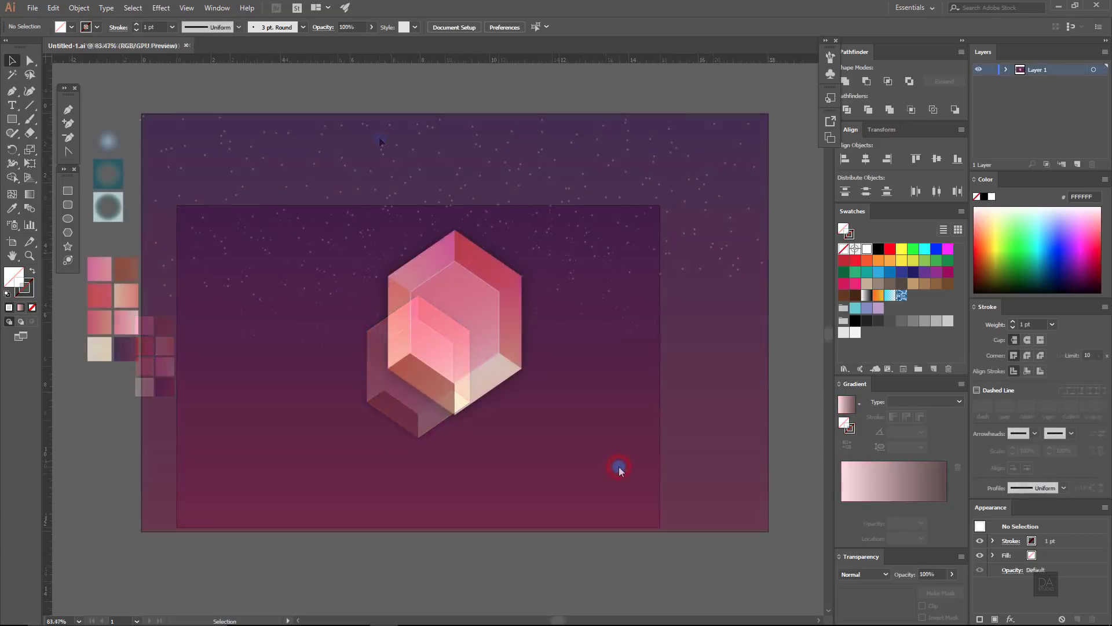
Step: Draw a circle at the top-left and apply the blue radial gradient to it
click(68, 225)
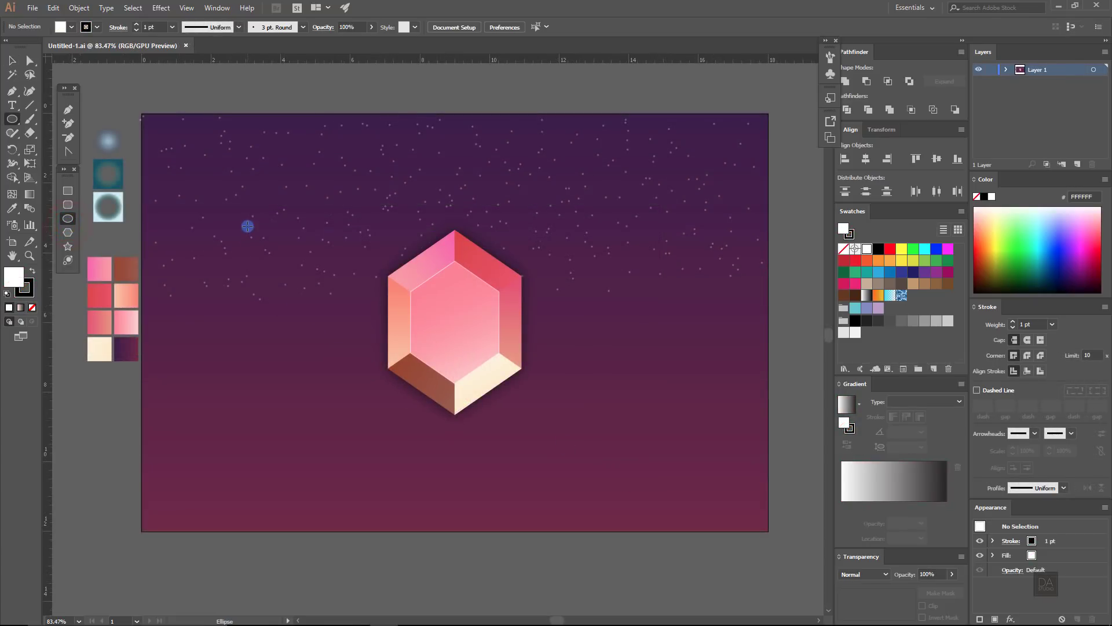
drag(248, 226, 422, 348)
key(v)
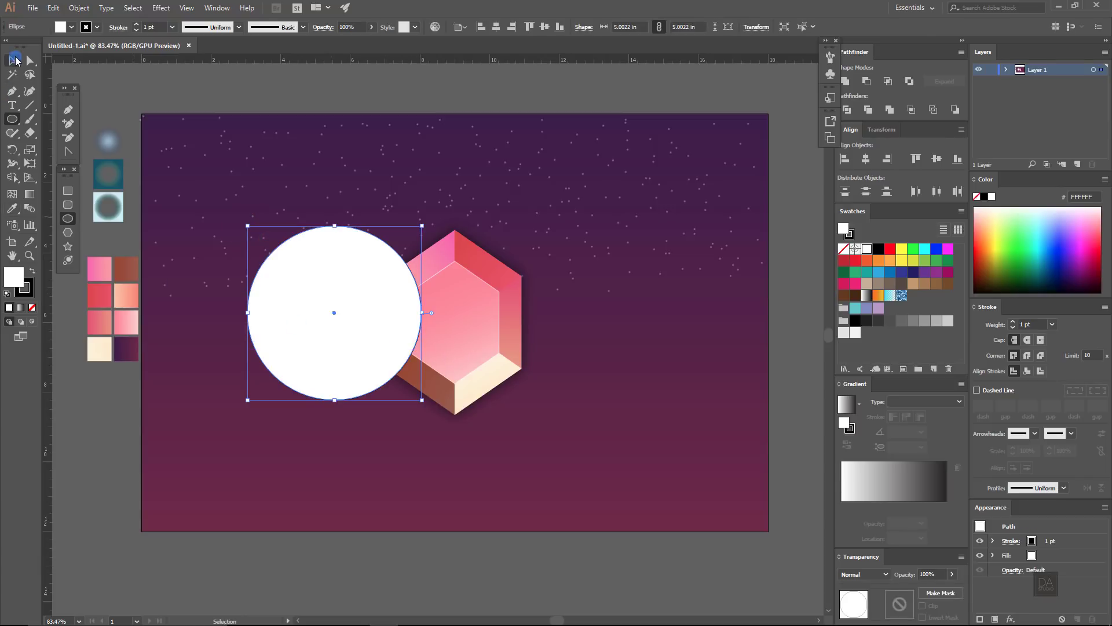
drag(318, 329, 238, 216)
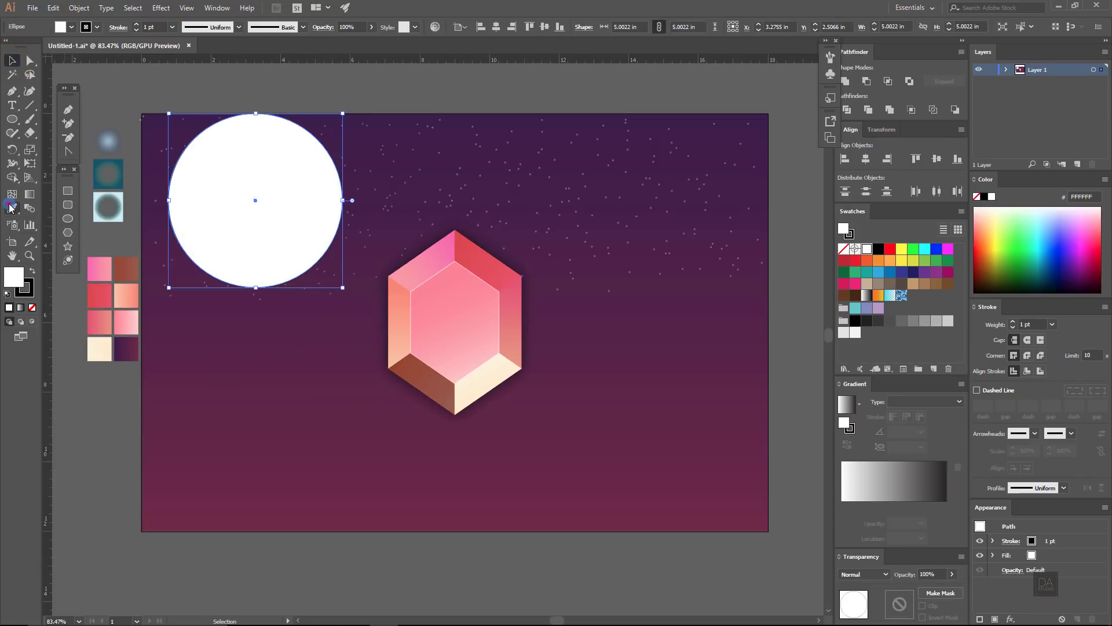
click(12, 208)
click(110, 137)
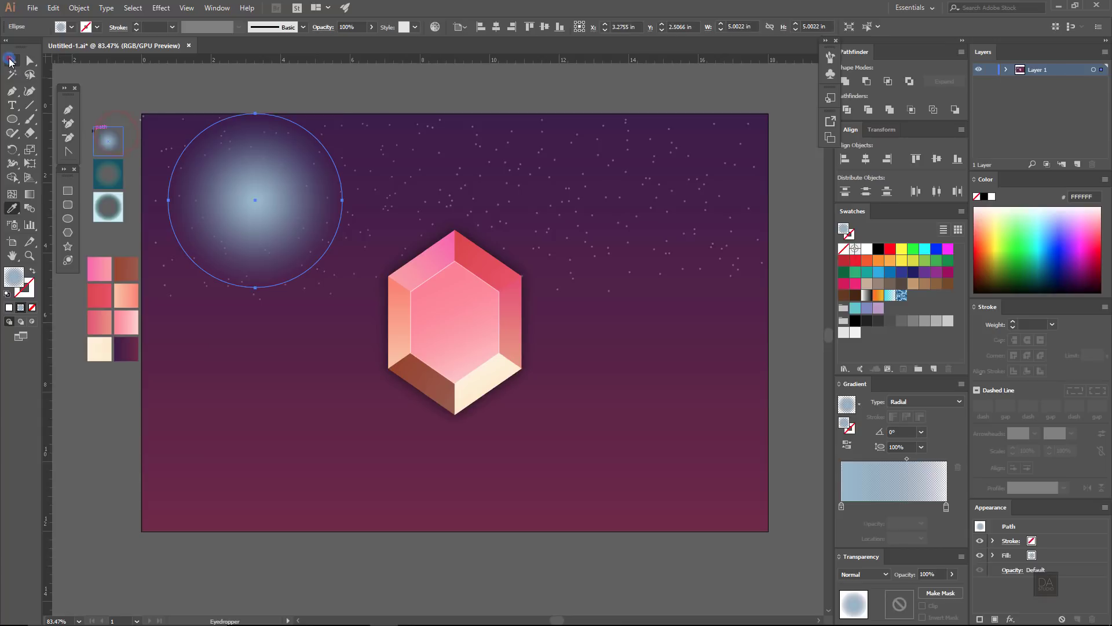
Step: Squeeze the circle into a tall ellipse and redraw its glow from the bottom tip
click(10, 61)
drag(344, 200, 276, 201)
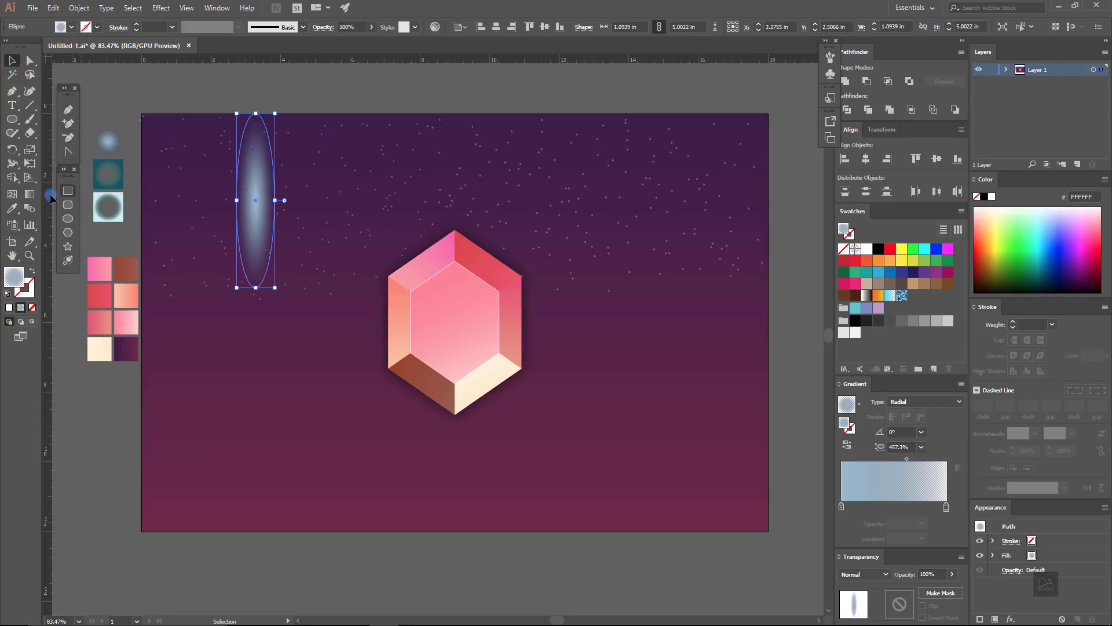
click(31, 194)
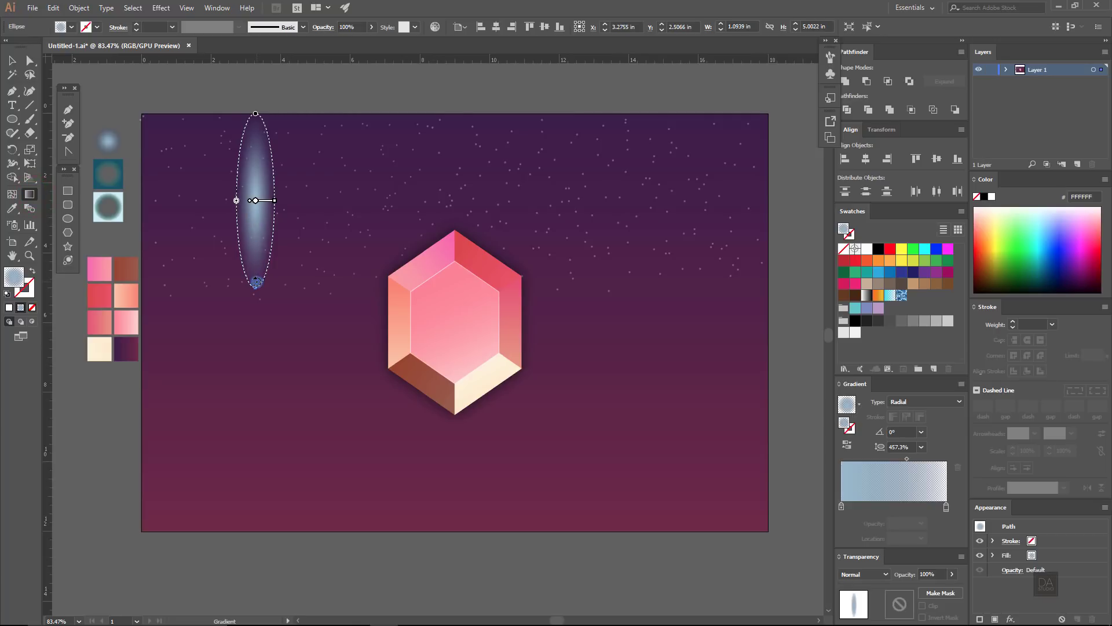
drag(273, 201, 276, 282)
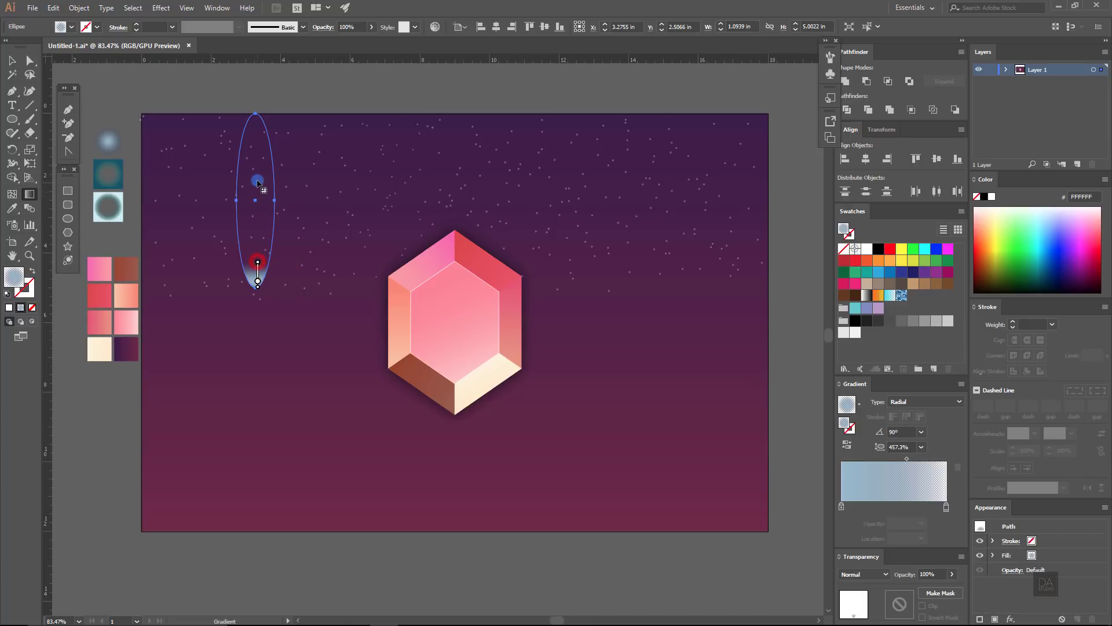
key(v)
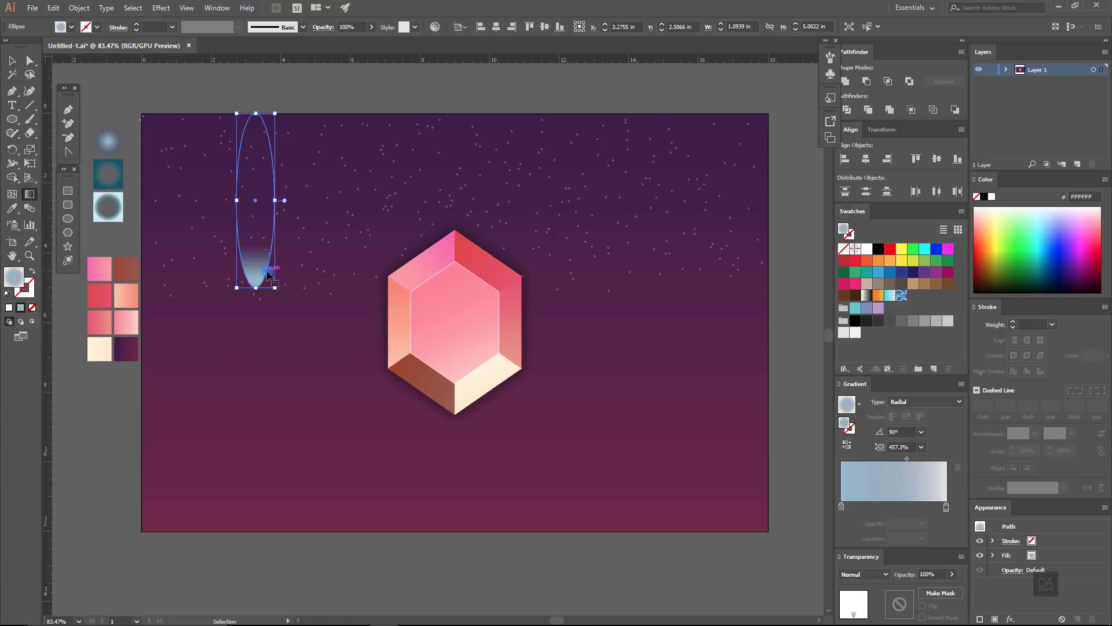
key(g)
drag(257, 281, 294, 283)
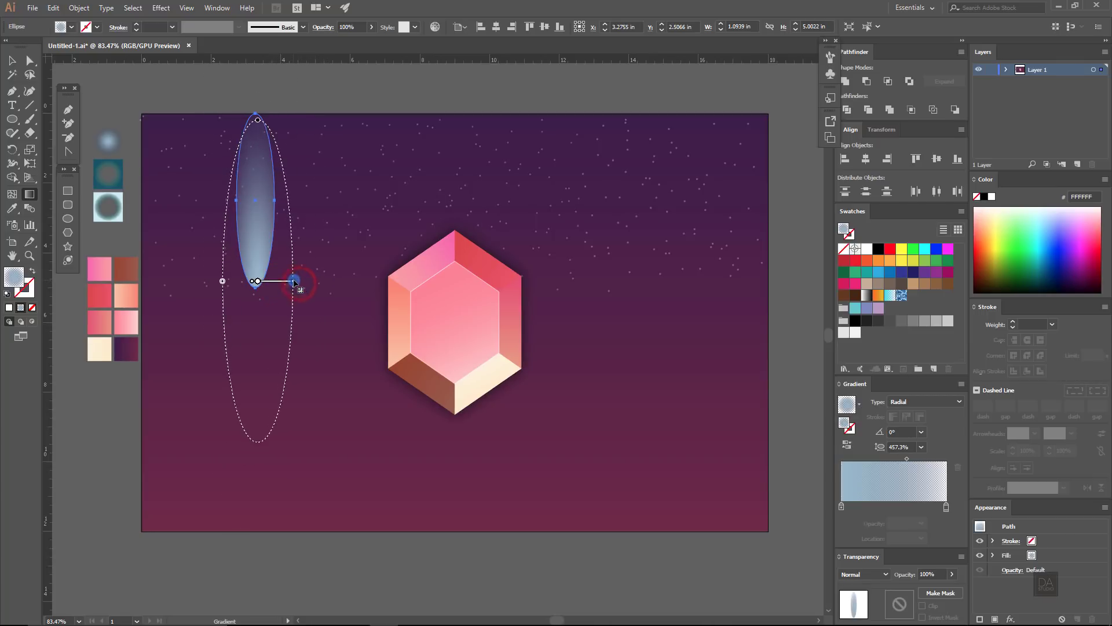
Step: Try Screen blending and 40% opacity on the tall gradient ellipse
click(13, 61)
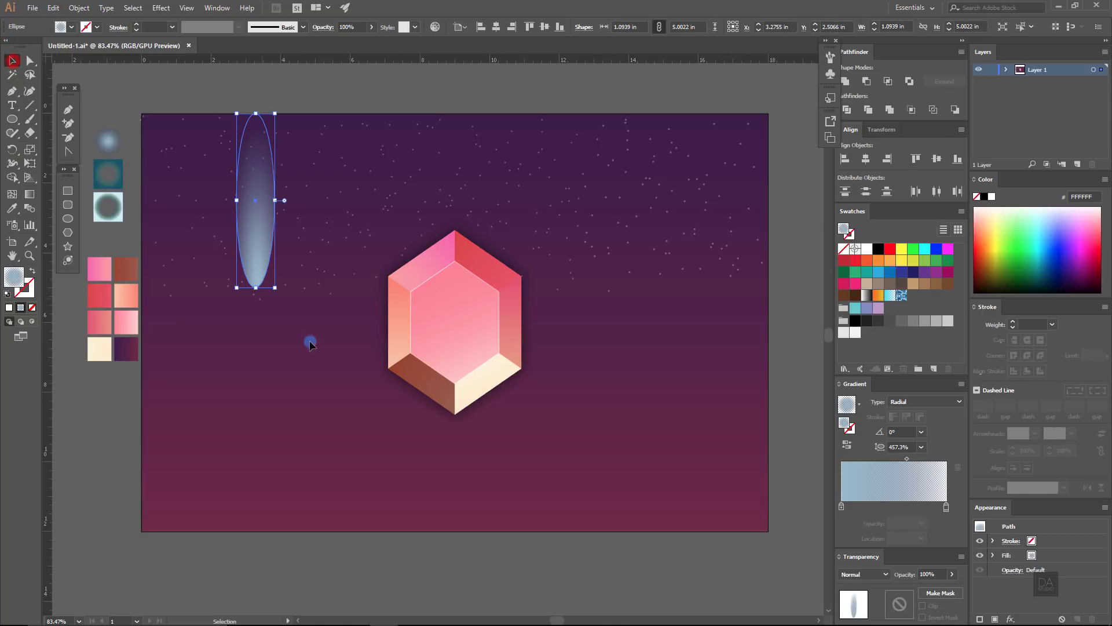
click(310, 351)
click(267, 267)
click(878, 574)
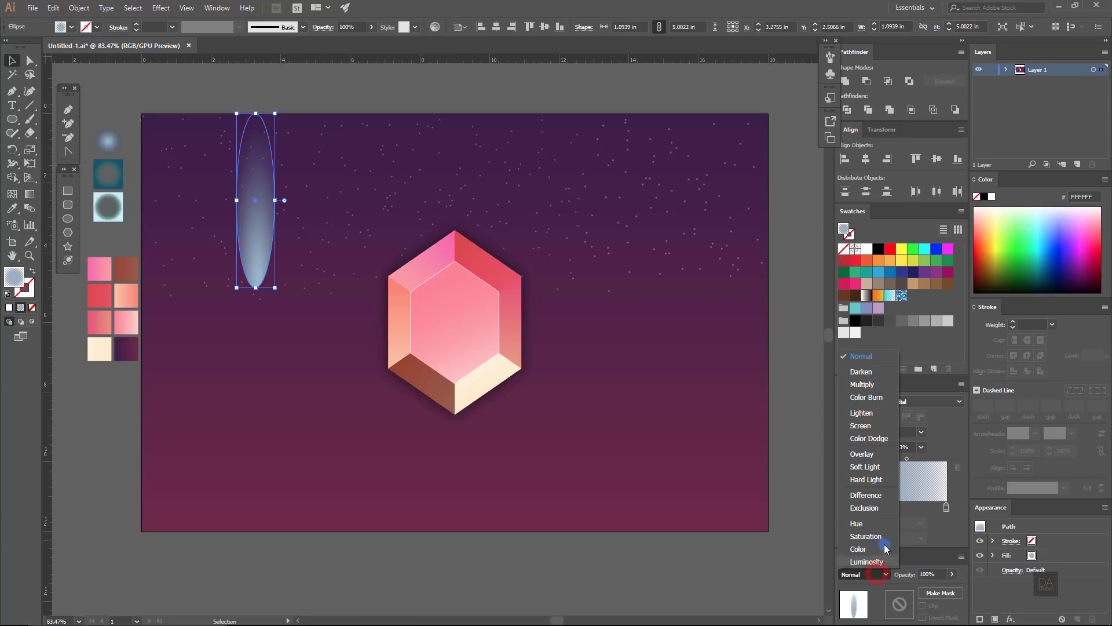
click(879, 431)
click(953, 574)
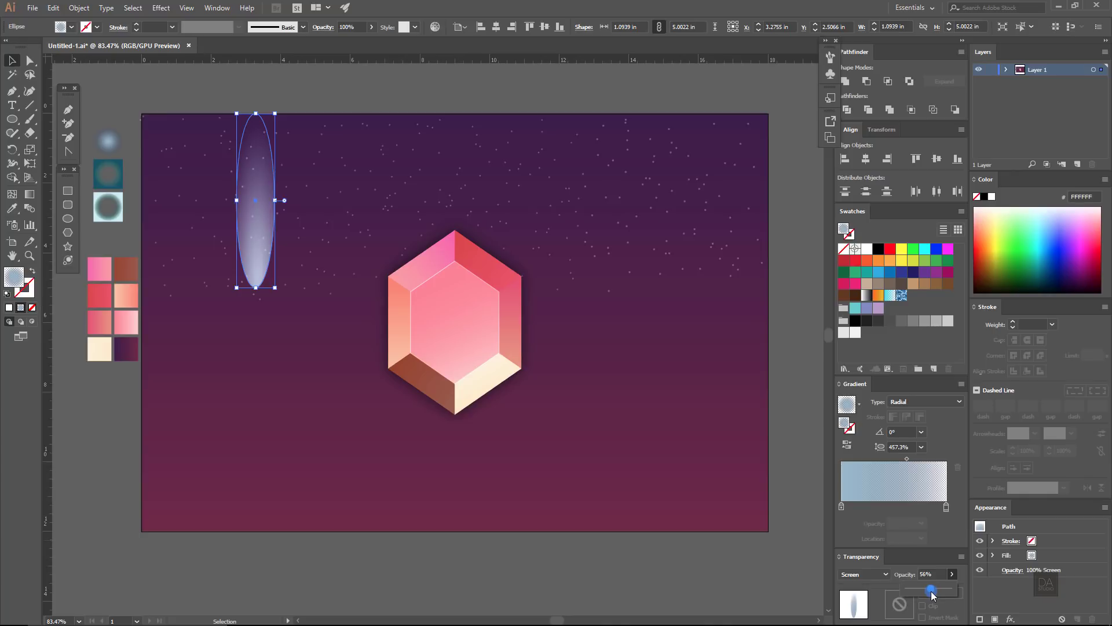
drag(923, 591, 925, 591)
click(428, 474)
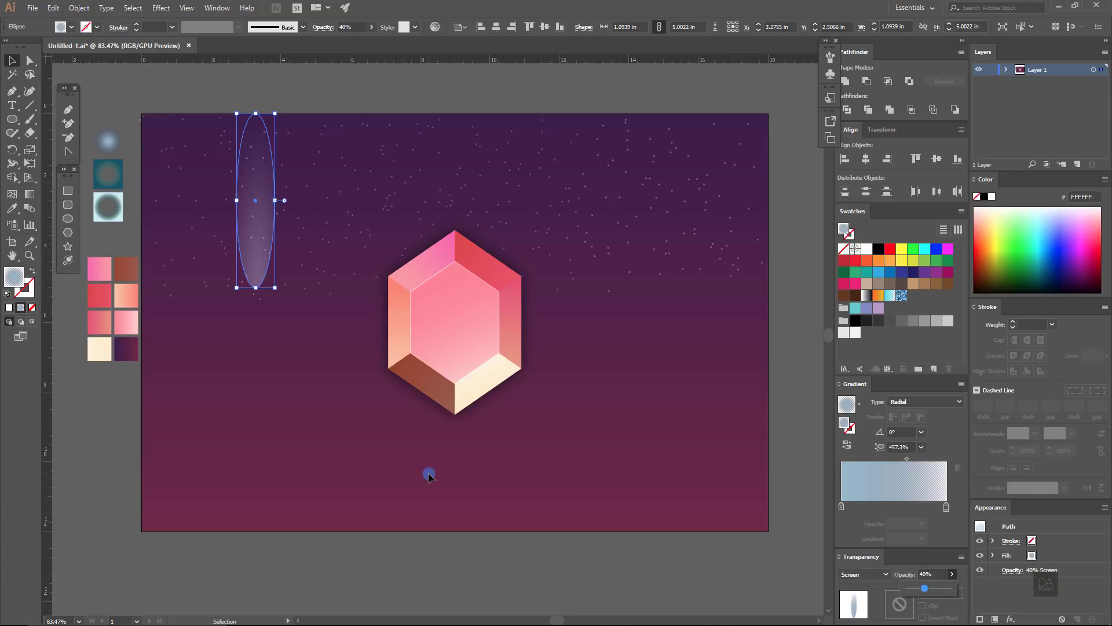
Step: Shift the ellipse's gradient midpoint so the glow tightens at the bottom tip
click(249, 255)
click(274, 363)
click(267, 257)
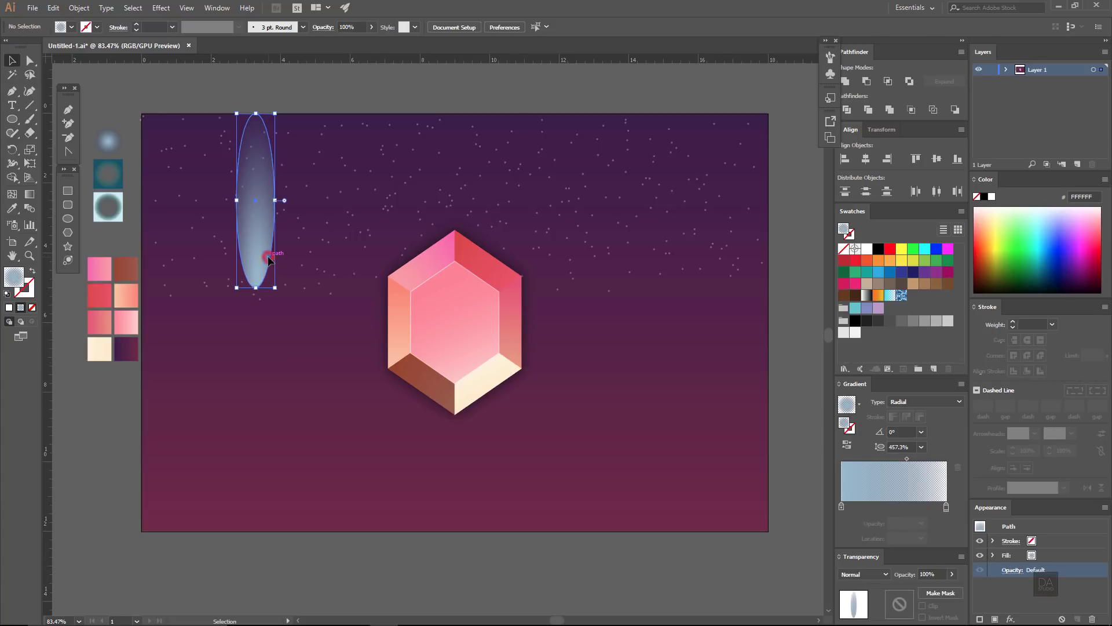
click(29, 194)
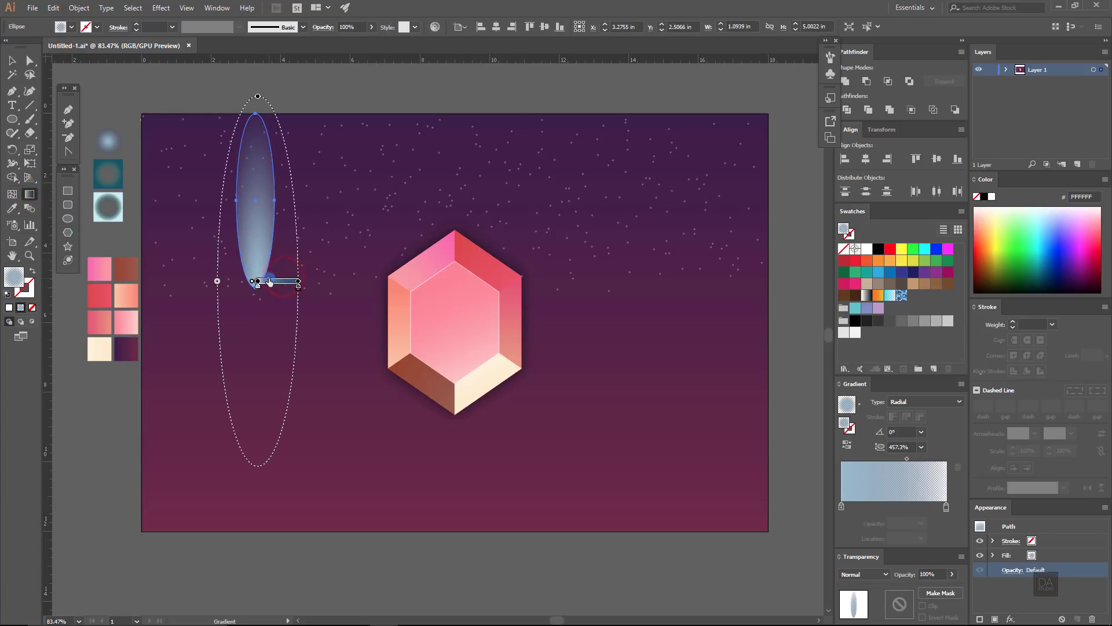
drag(269, 282, 275, 282)
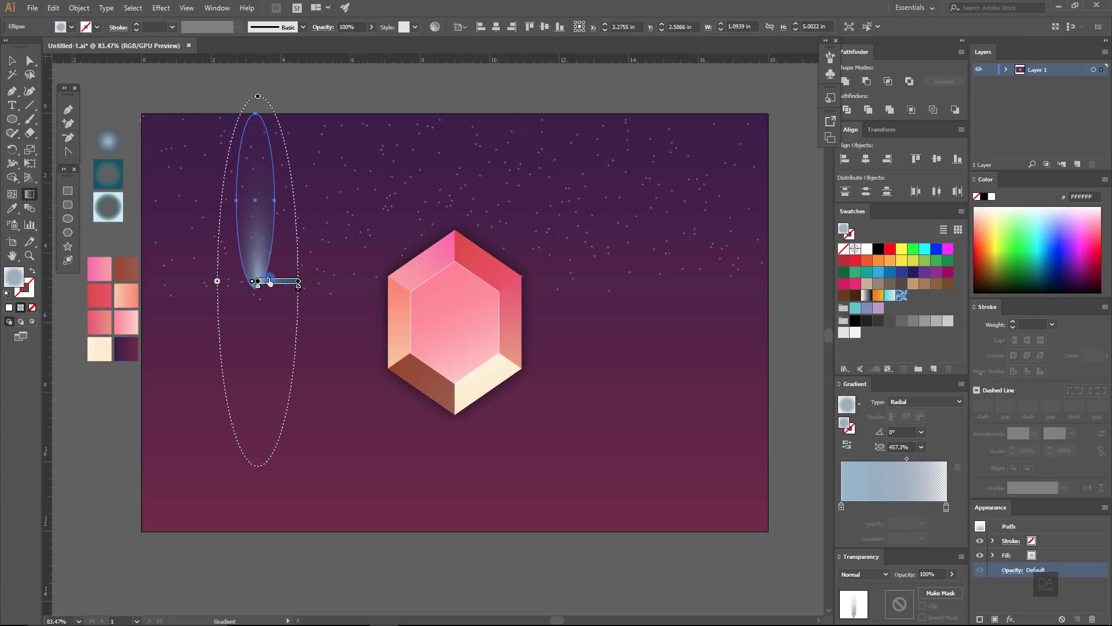
Step: Paste a copy in front of the glow ellipse and shrink it to about 0.59 × 3.16 in
click(13, 58)
click(53, 7)
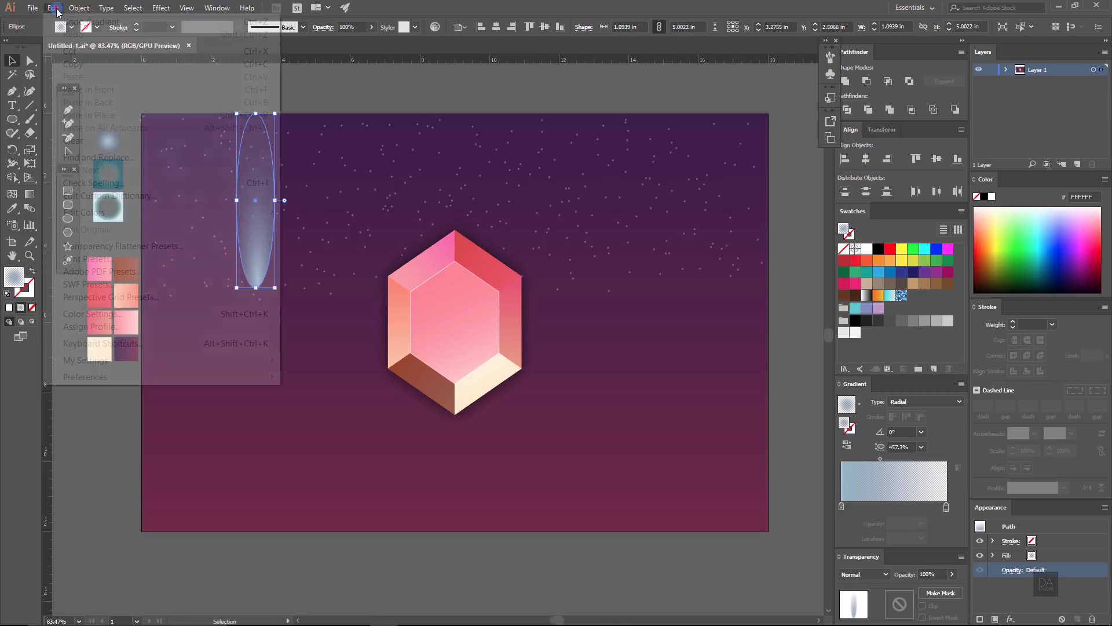
click(73, 64)
click(53, 8)
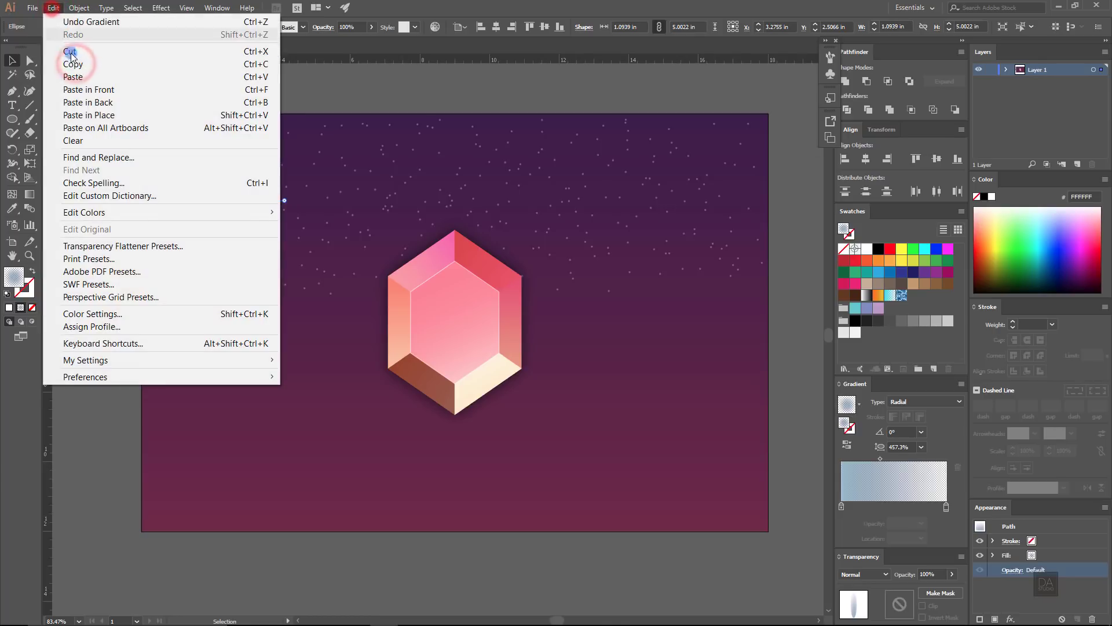
click(84, 90)
drag(257, 113, 257, 186)
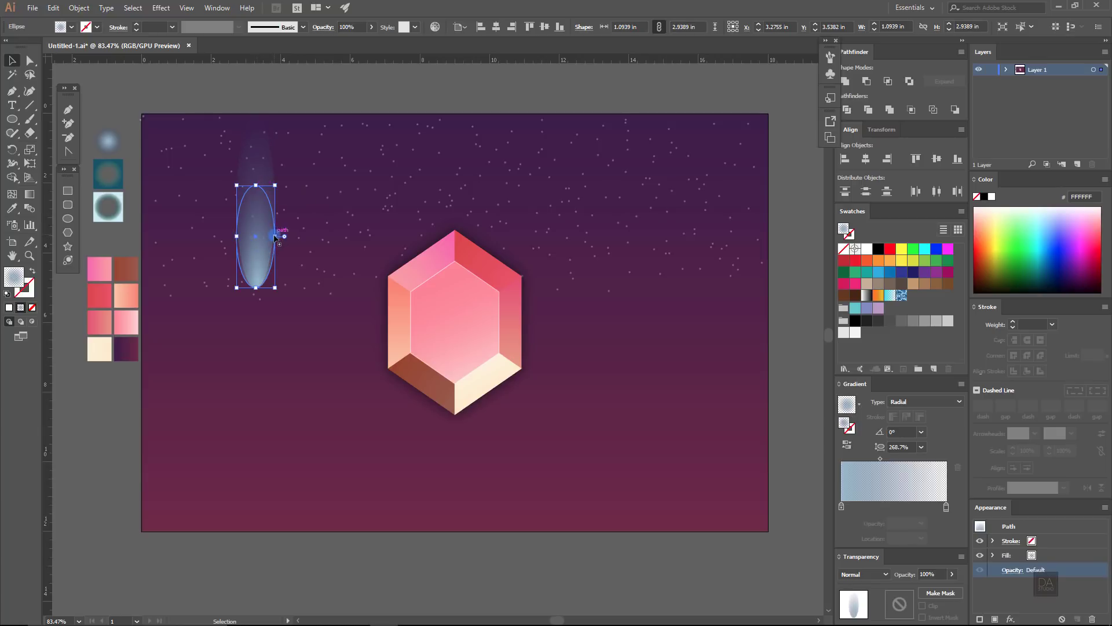
drag(276, 236, 266, 240)
drag(256, 183, 256, 177)
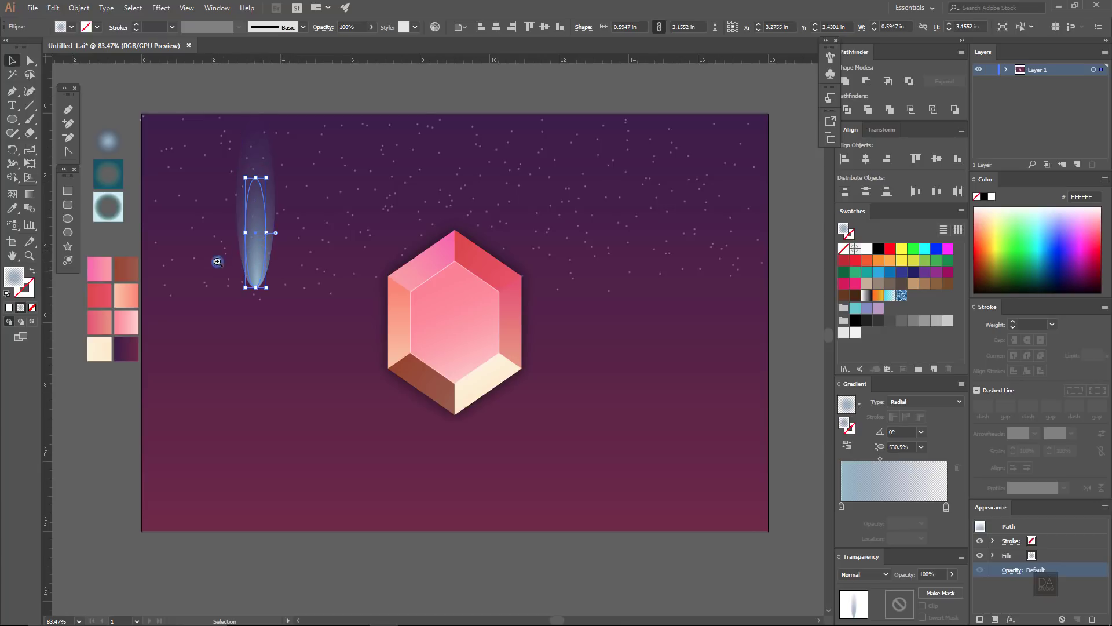
scroll(290, 249, up, 5)
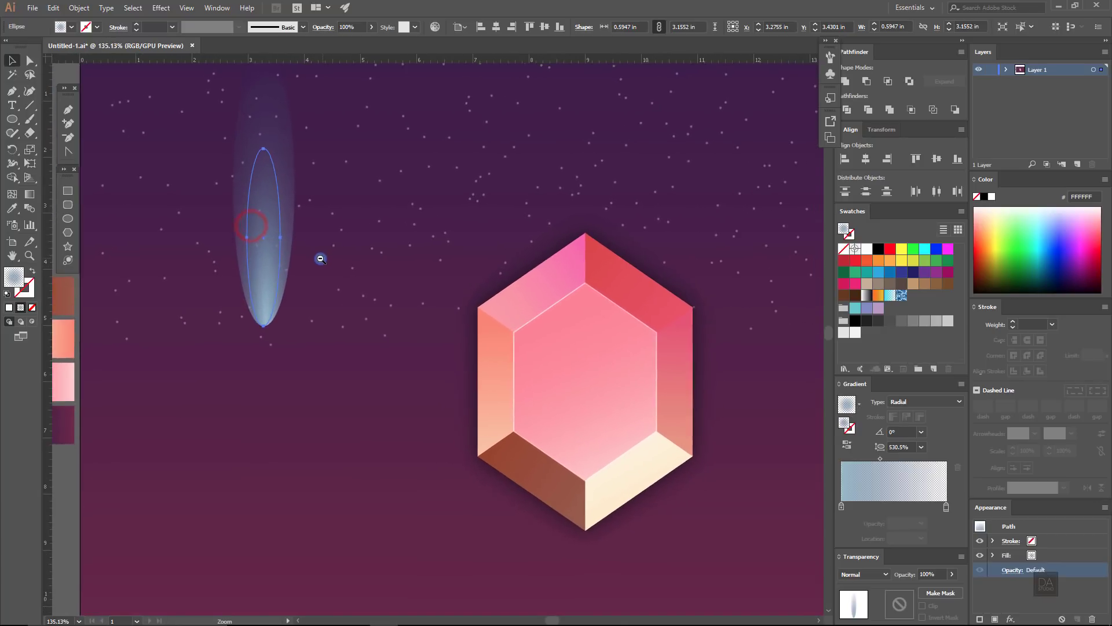
Step: Paste a copy behind the glow ellipse and stretch it to about 2.75 in wide and much taller
click(154, 244)
click(278, 133)
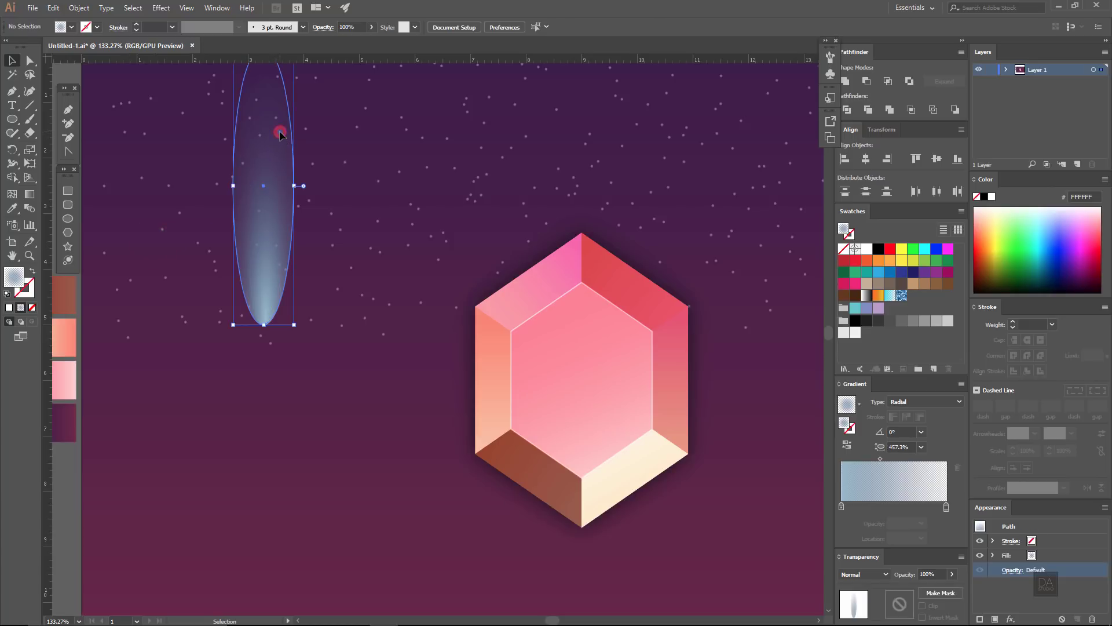
click(49, 8)
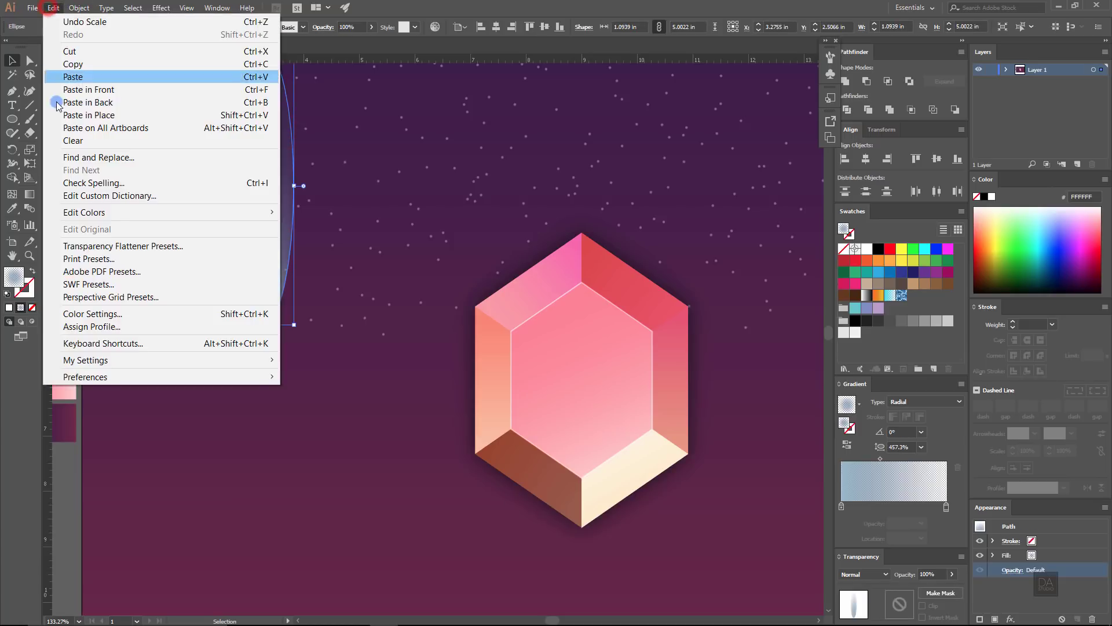
click(67, 70)
click(54, 8)
click(79, 103)
drag(296, 186, 330, 184)
drag(331, 128, 349, 354)
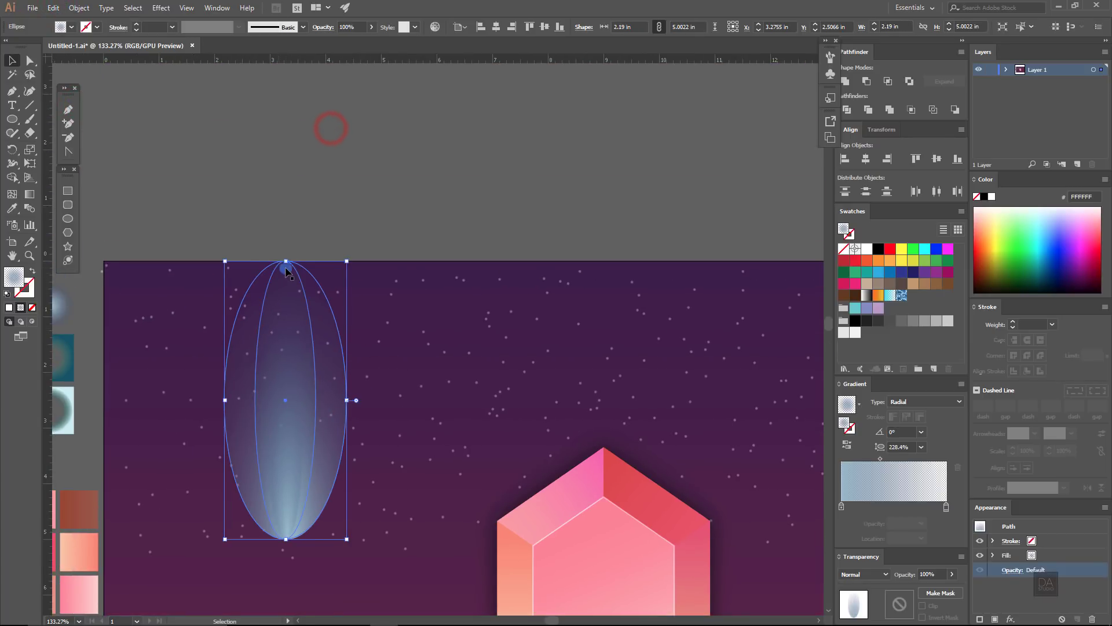
drag(285, 261, 285, 169)
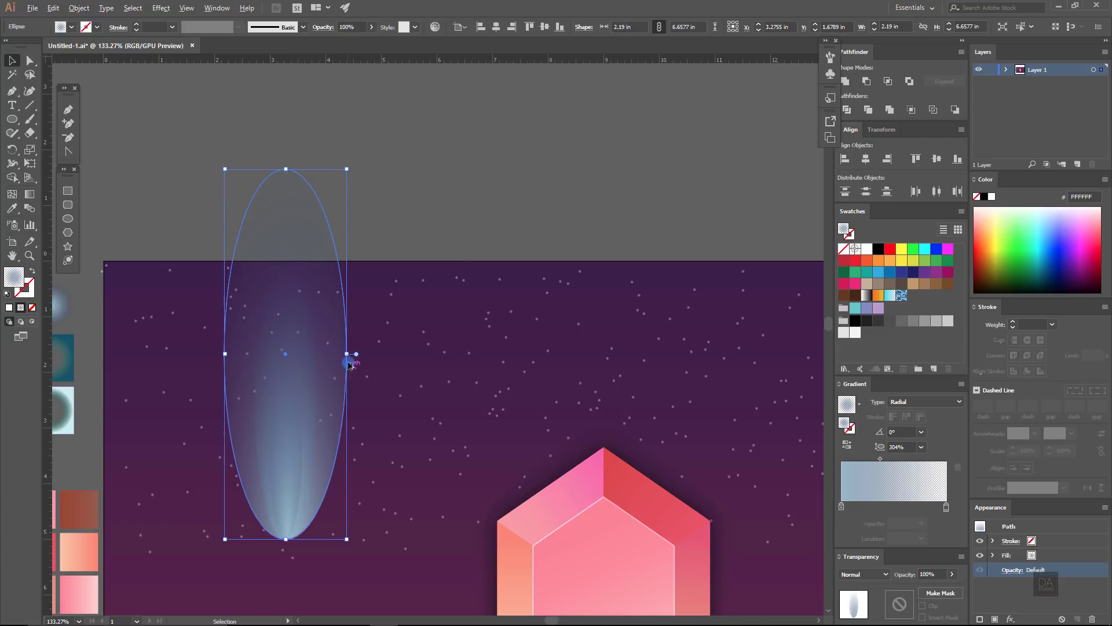
drag(348, 355, 362, 355)
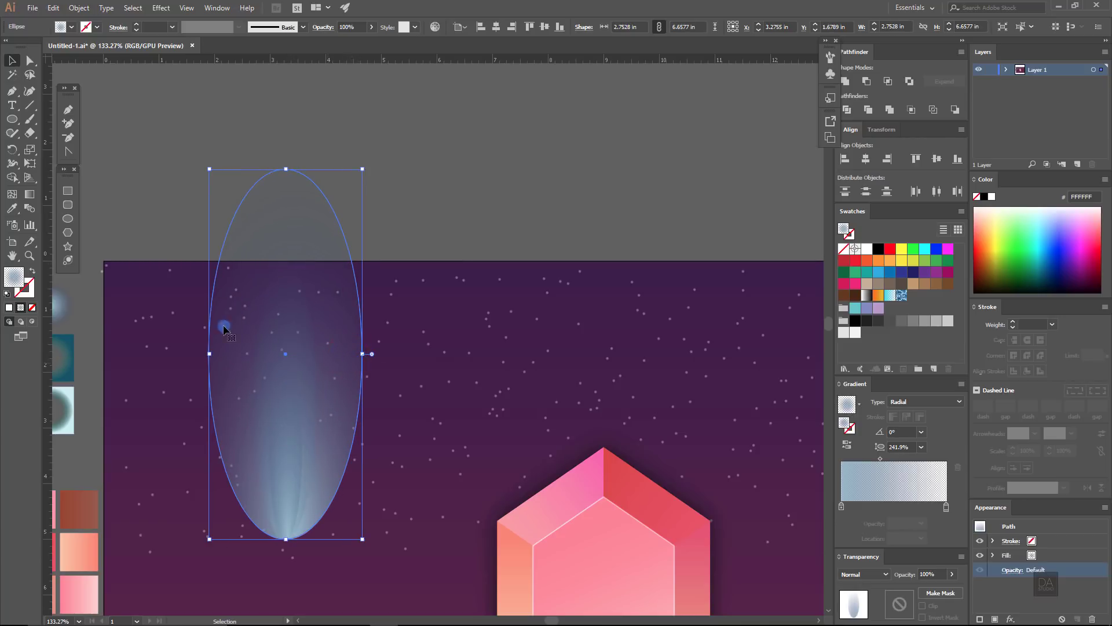
Step: Redraw the back copy's gradient upward from its bottom to make a broad soft ray
click(22, 200)
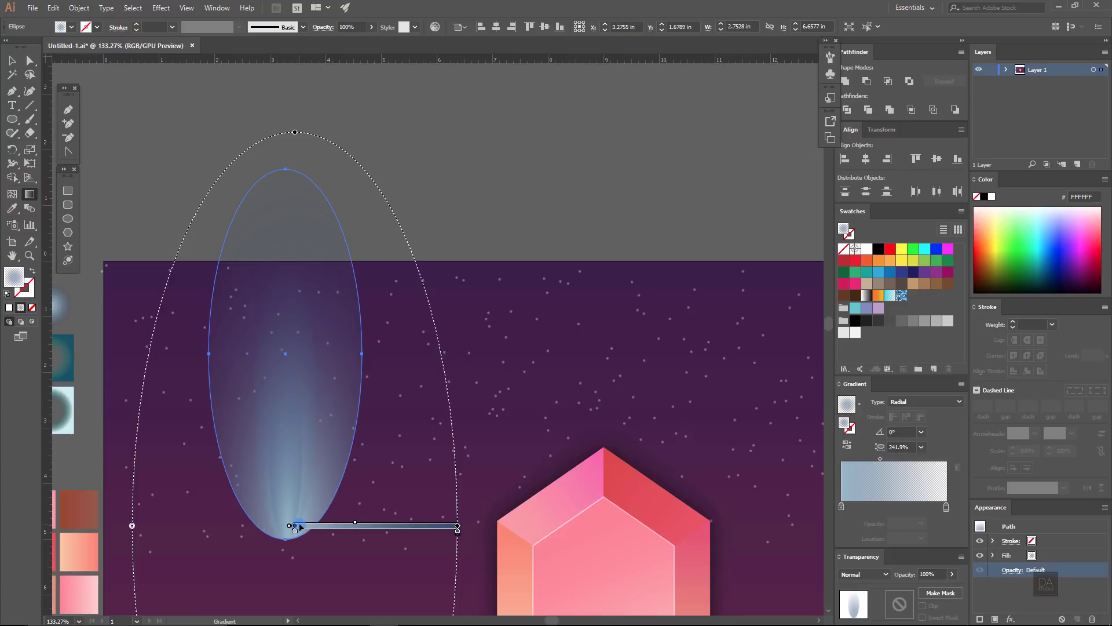
drag(296, 524, 299, 455)
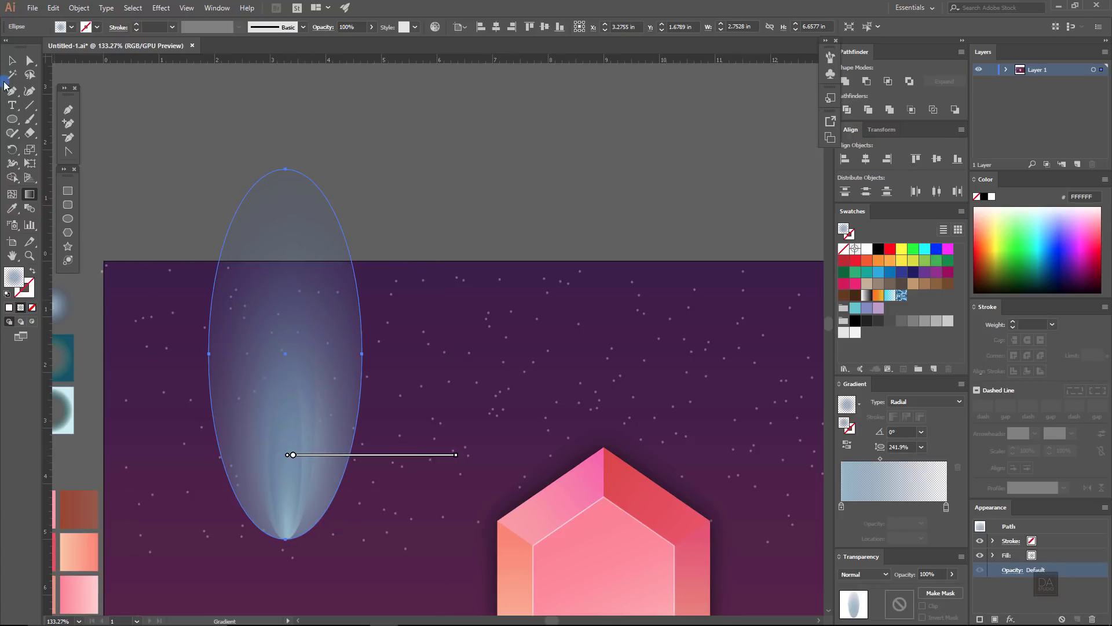
click(13, 61)
click(161, 159)
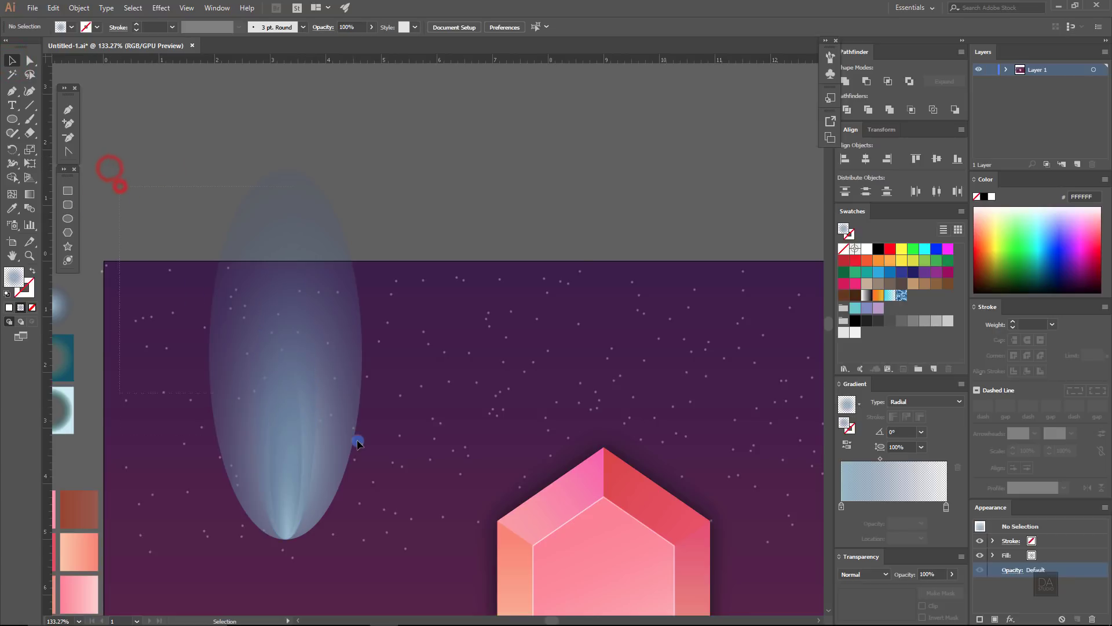
Step: Select only the stacked glow ellipses, move them beside the gem, and group them
drag(358, 443, 360, 442)
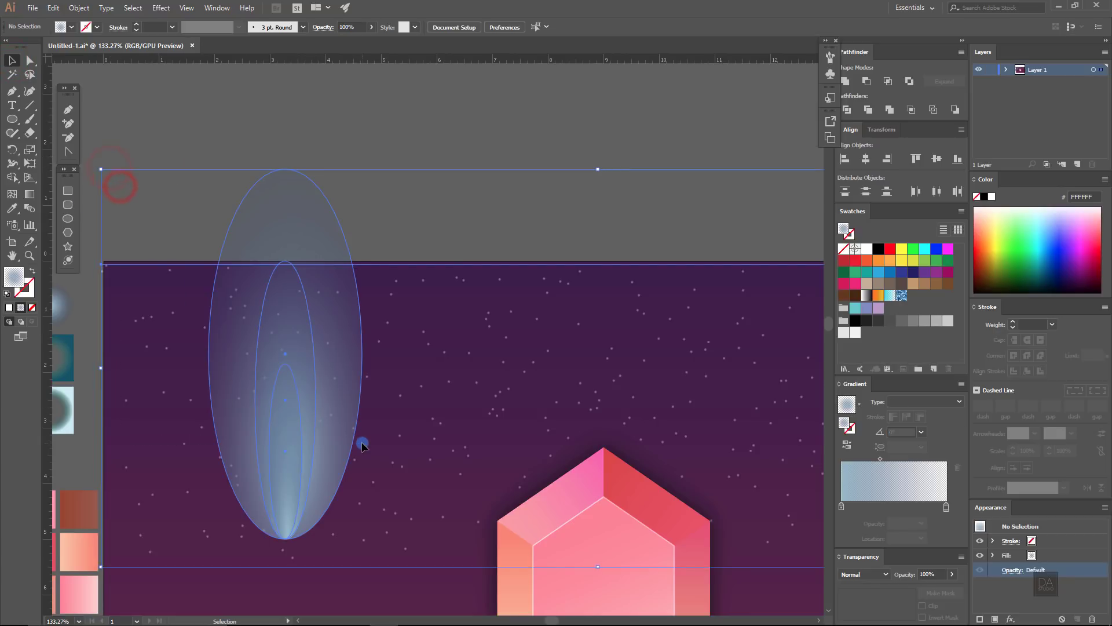
shift+click(420, 390)
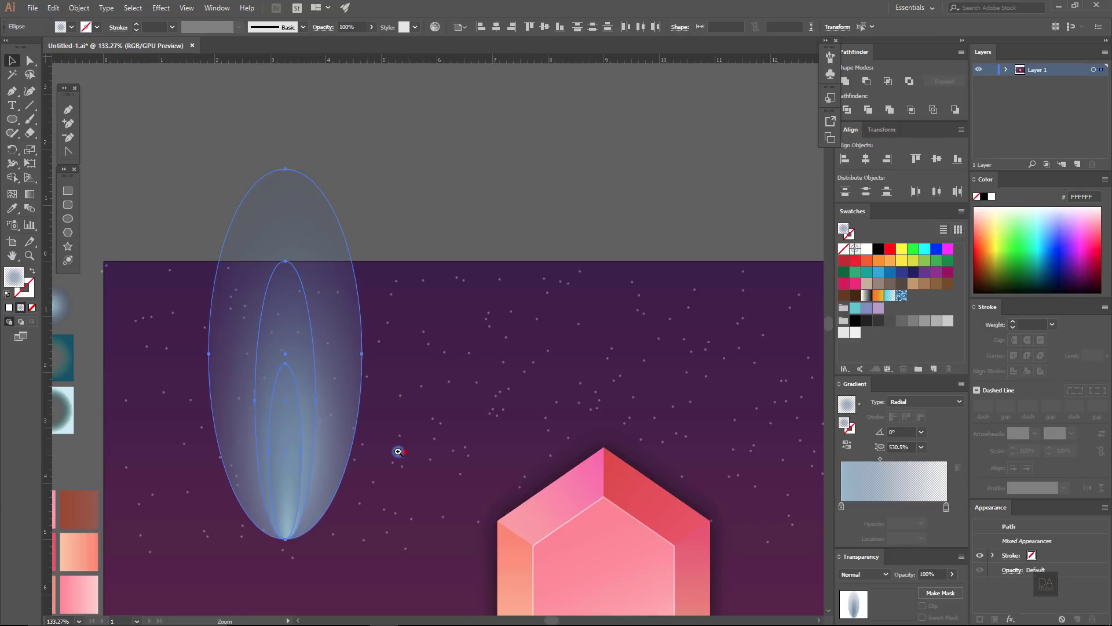
scroll(392, 449, down, 2)
scroll(496, 484, down, 2)
scroll(380, 363, down, 1)
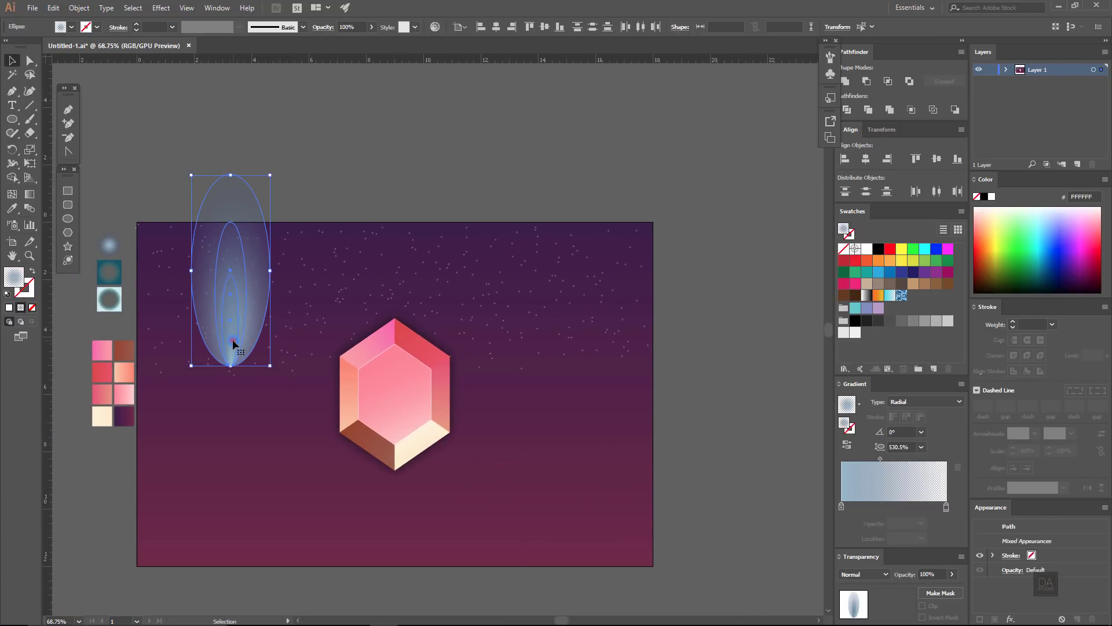
drag(231, 340, 282, 497)
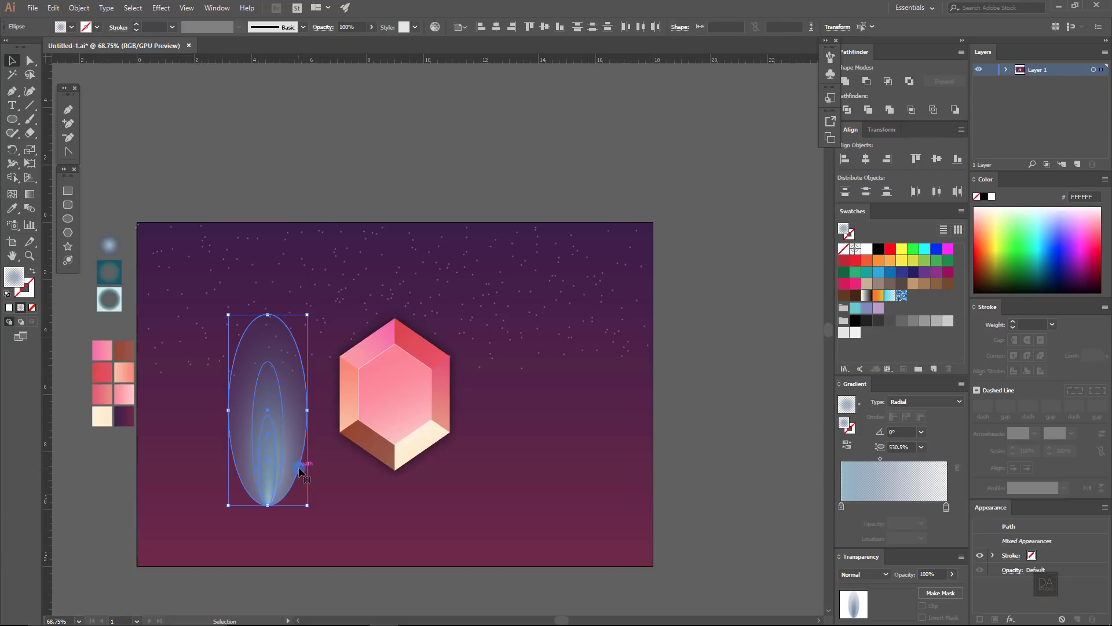
click(53, 8)
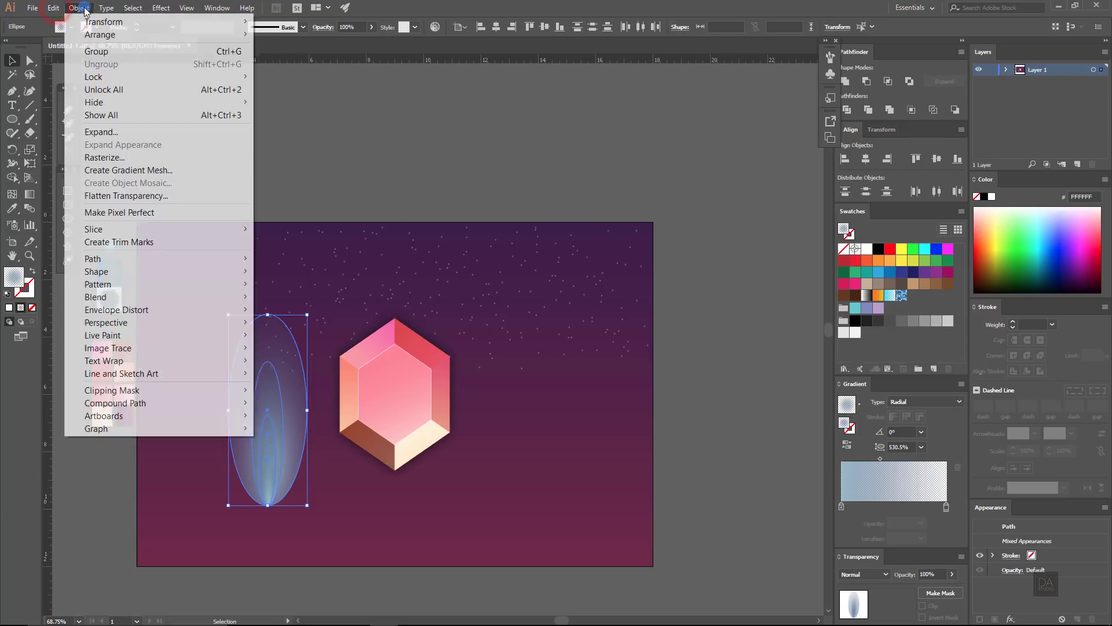
click(91, 52)
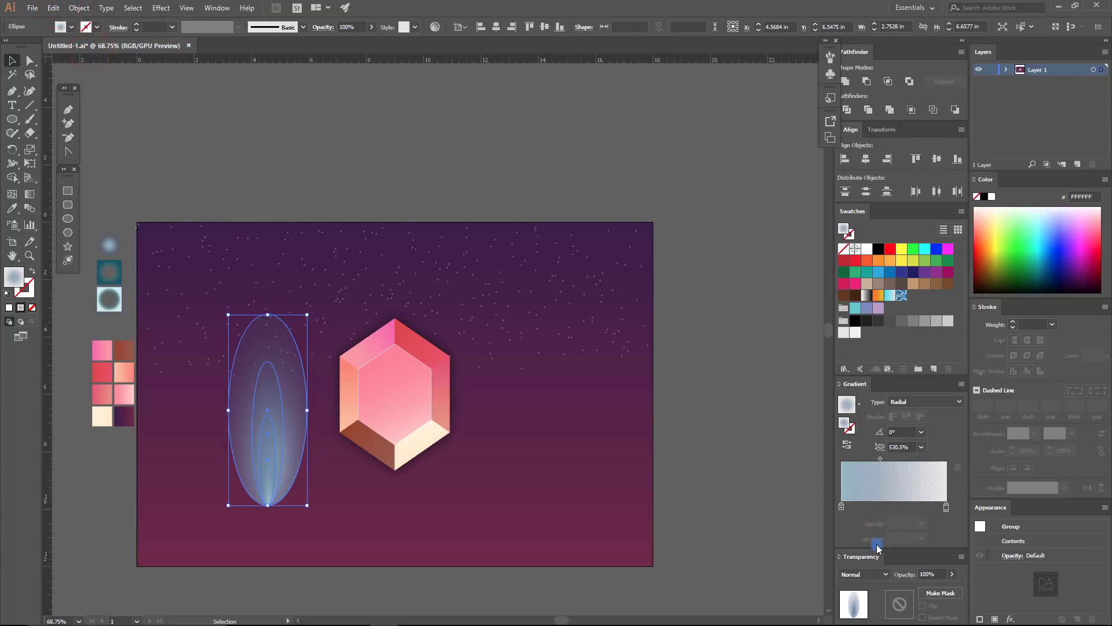
Step: Set the glow group's blend mode to Overlay at 75% opacity
click(871, 571)
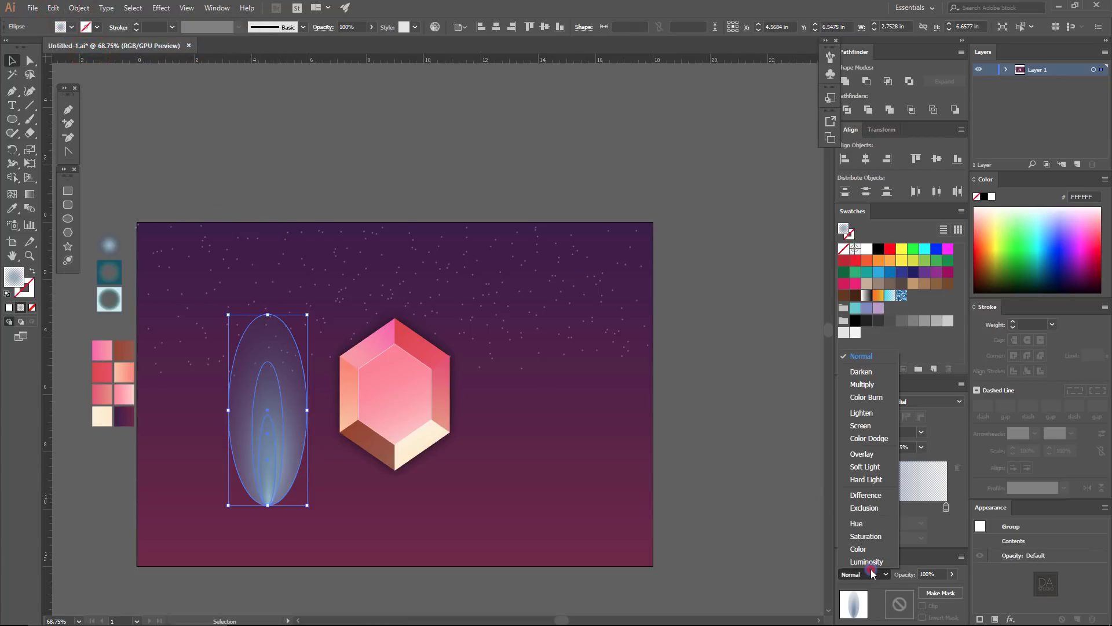
click(869, 454)
click(921, 575)
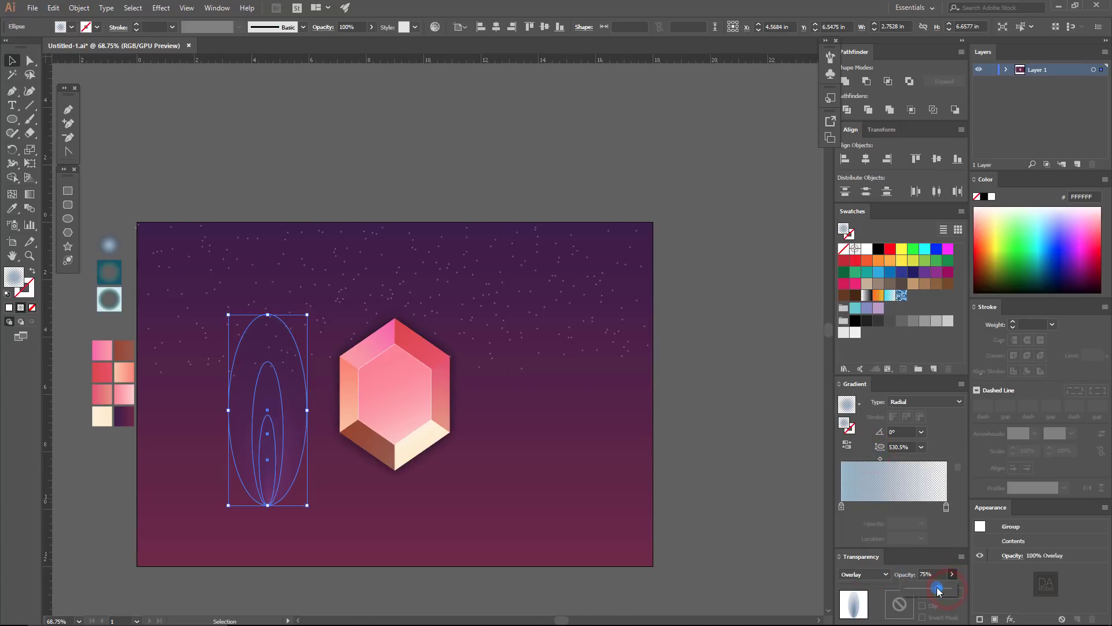
click(741, 576)
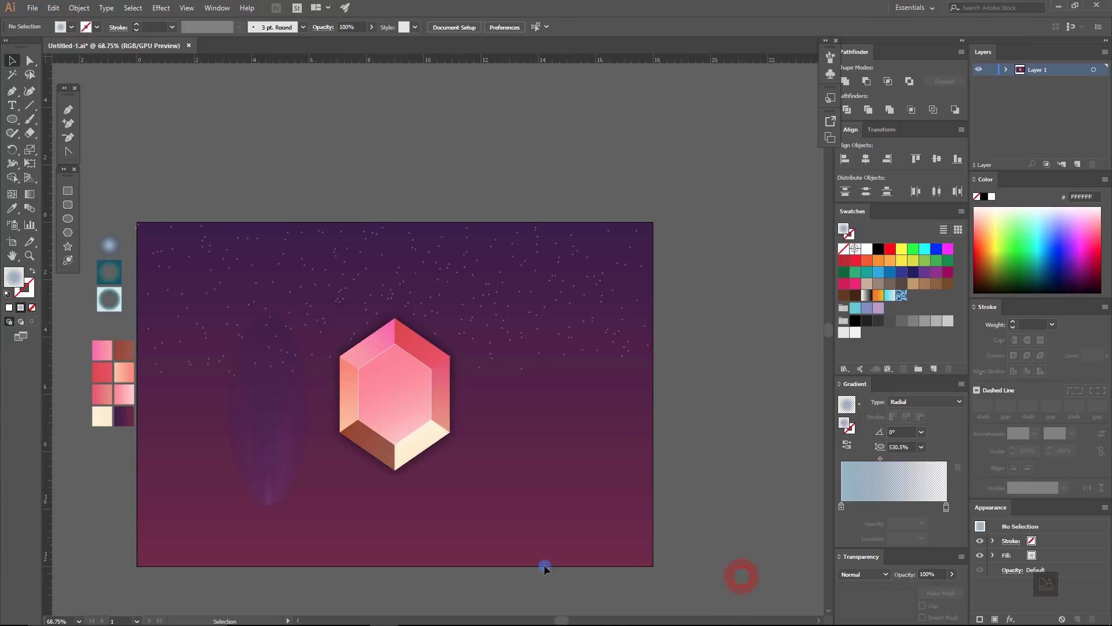
Step: Move the glow group up so its base sits on the gem's top point
mouse_move(270, 489)
mouse_down()
mouse_move(391, 373)
mouse_move(397, 394)
mouse_up()
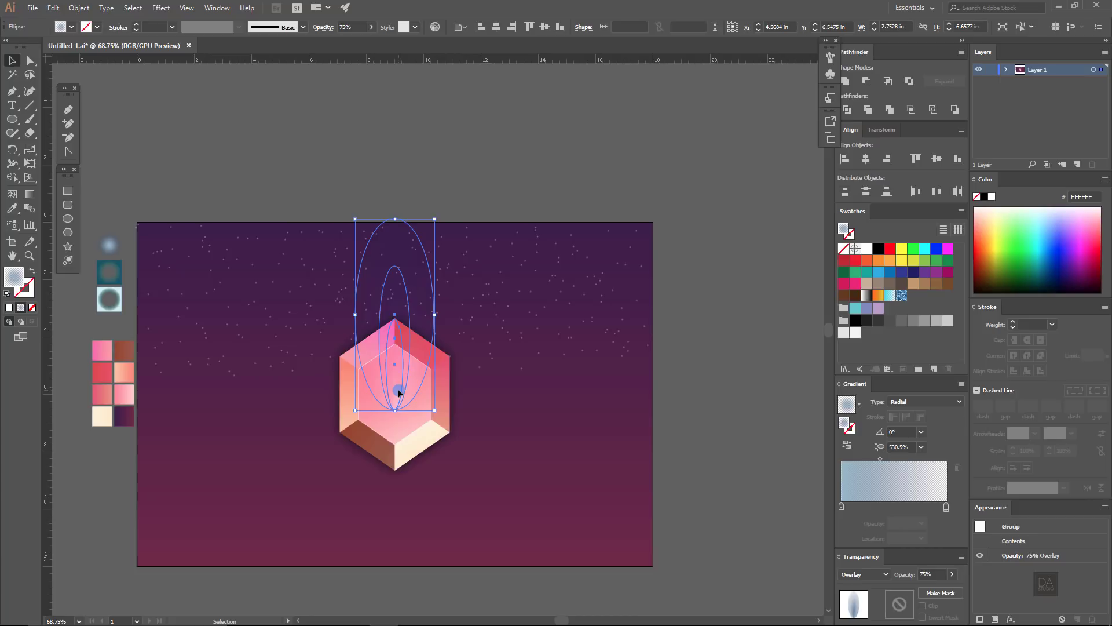
click(380, 539)
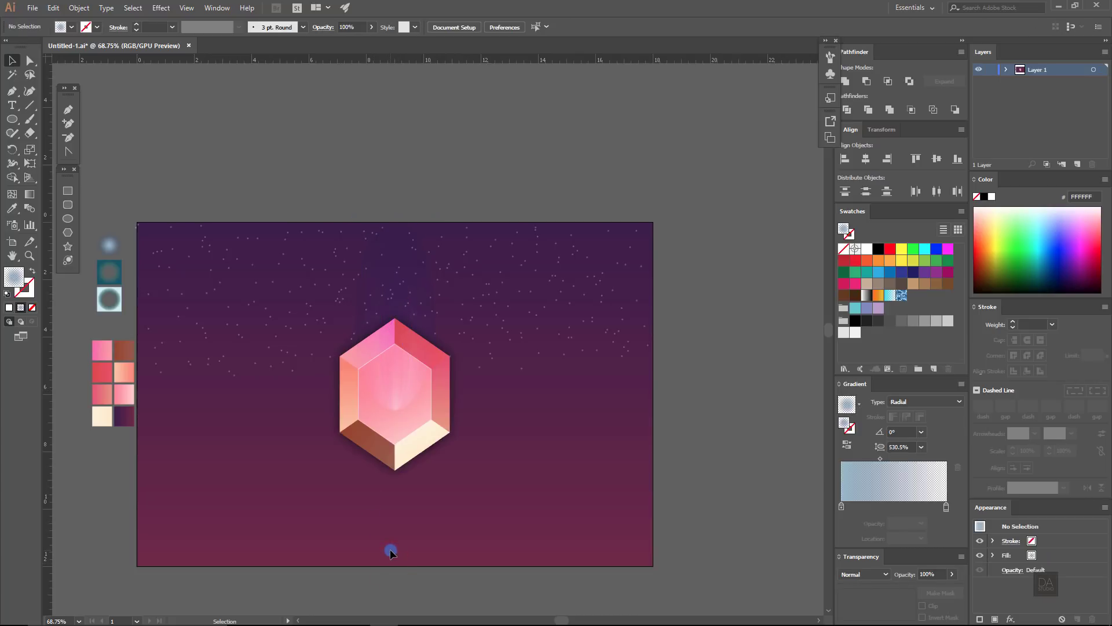
drag(402, 398, 404, 337)
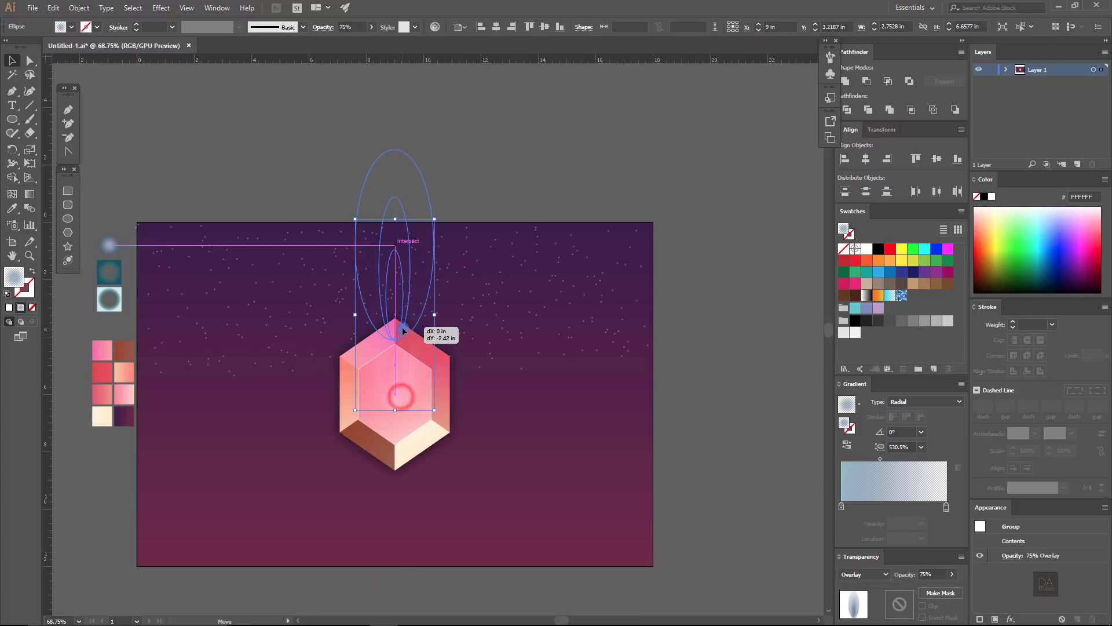
click(721, 360)
Step: Raise the glow group's opacity back to 100%
click(426, 283)
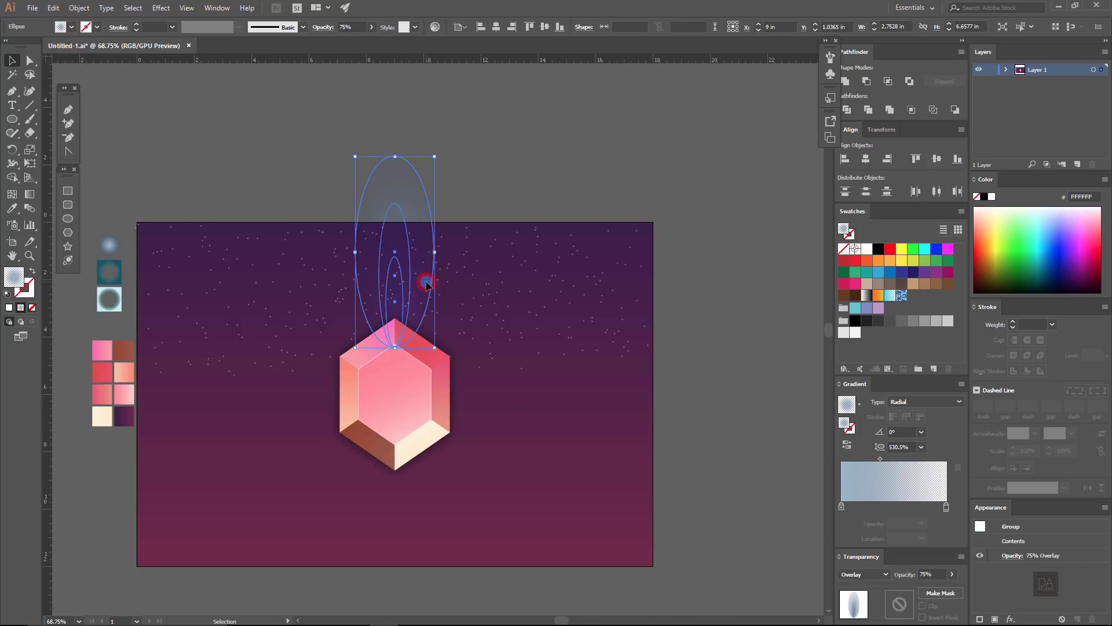
click(952, 574)
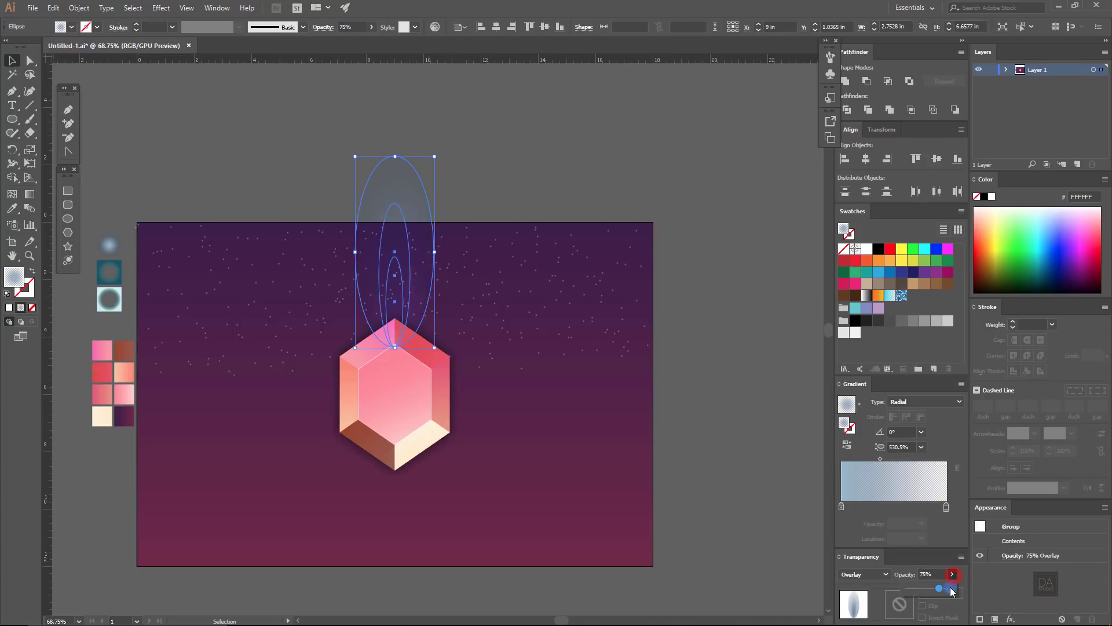
drag(949, 588, 962, 590)
click(722, 501)
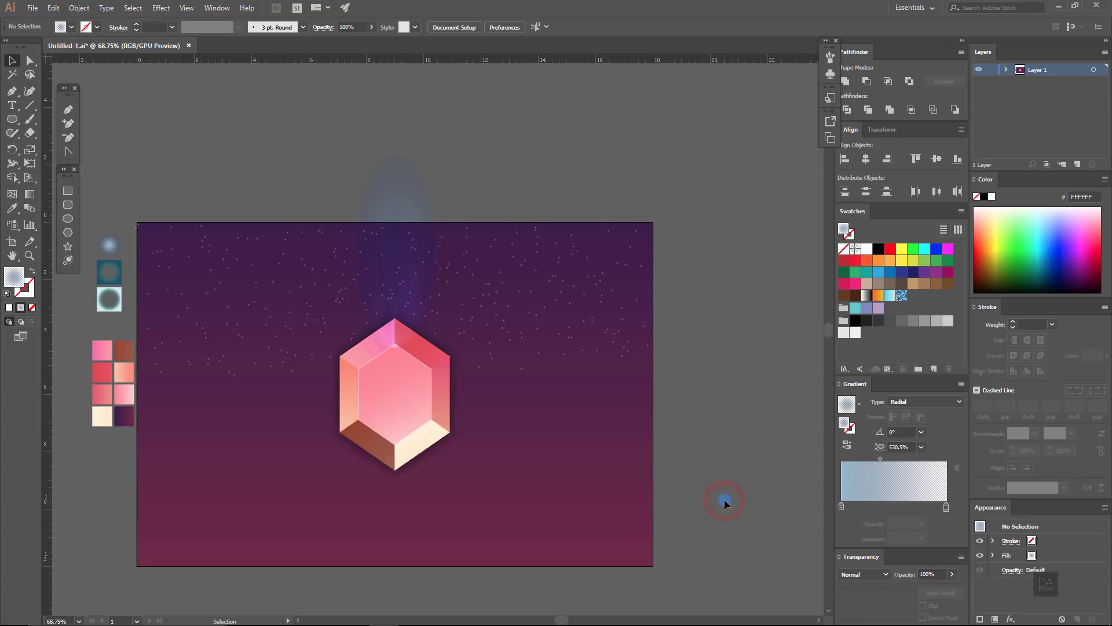
click(415, 292)
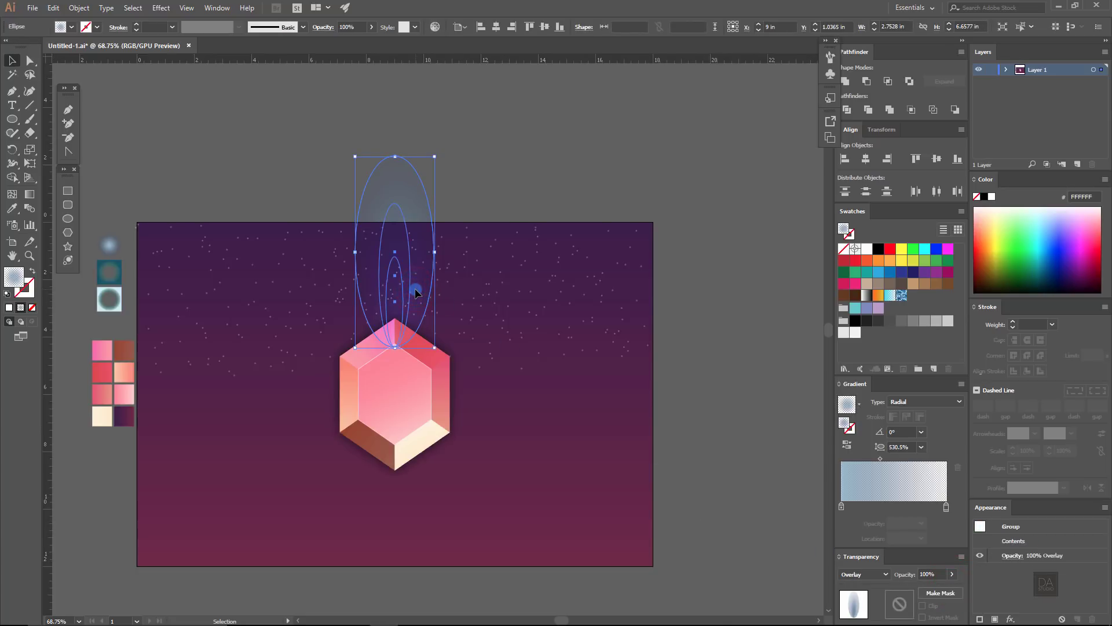
Step: Rotate copies of the glow group in 50° steps around the gem's top point
click(12, 149)
click(395, 347)
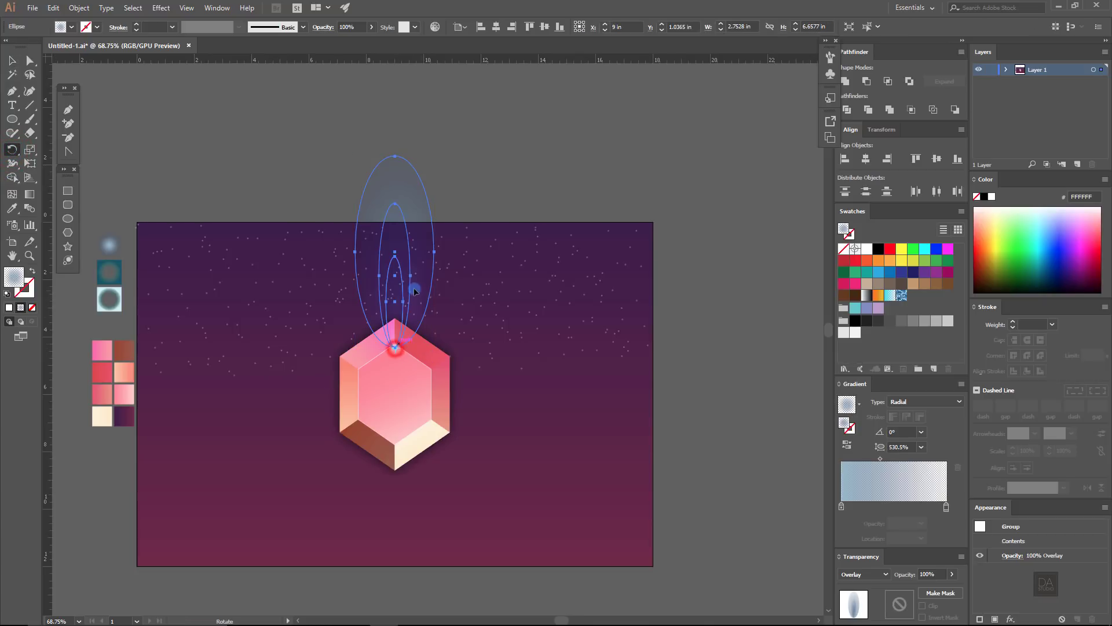
drag(417, 287, 457, 327)
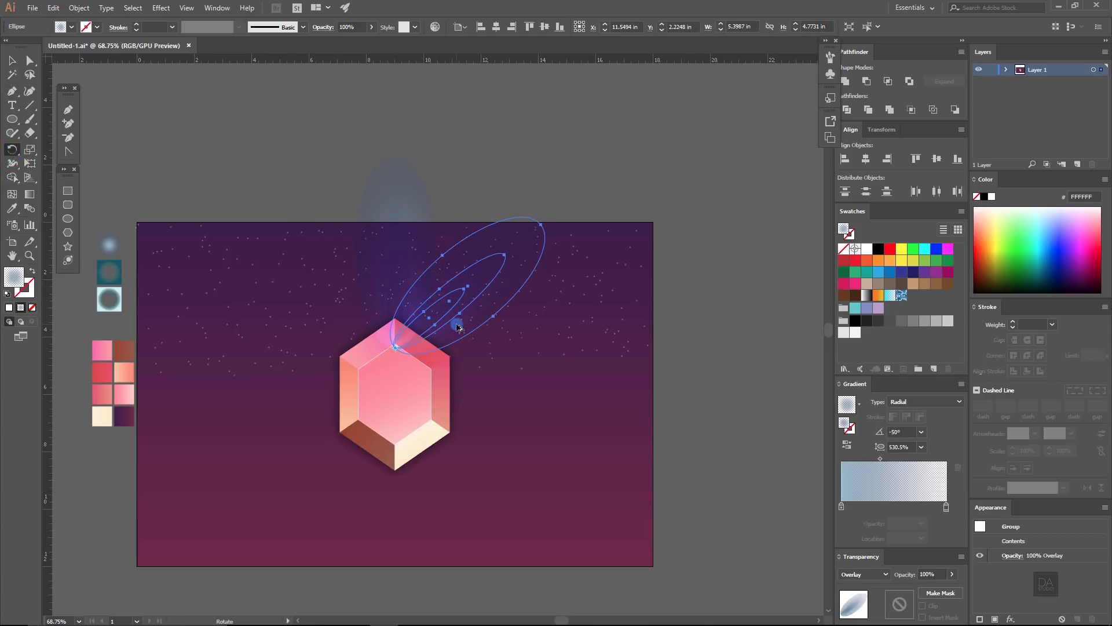
key(ctrl+d)
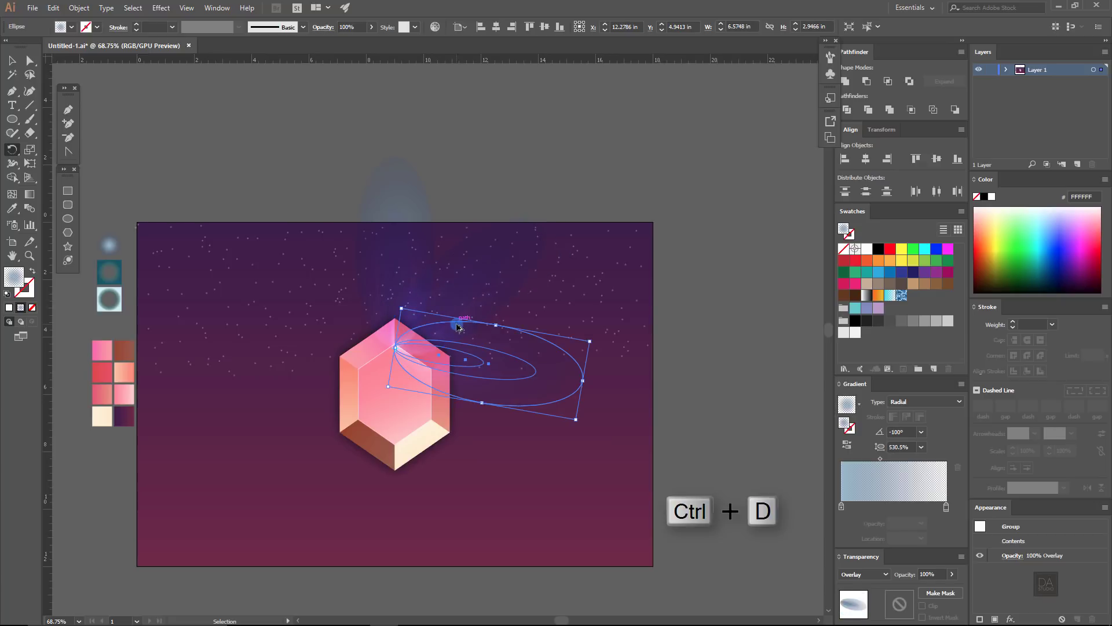
key(ctrl+d)
key(ctrl+d)
key(ctrl+d)
key(ctrl+d)
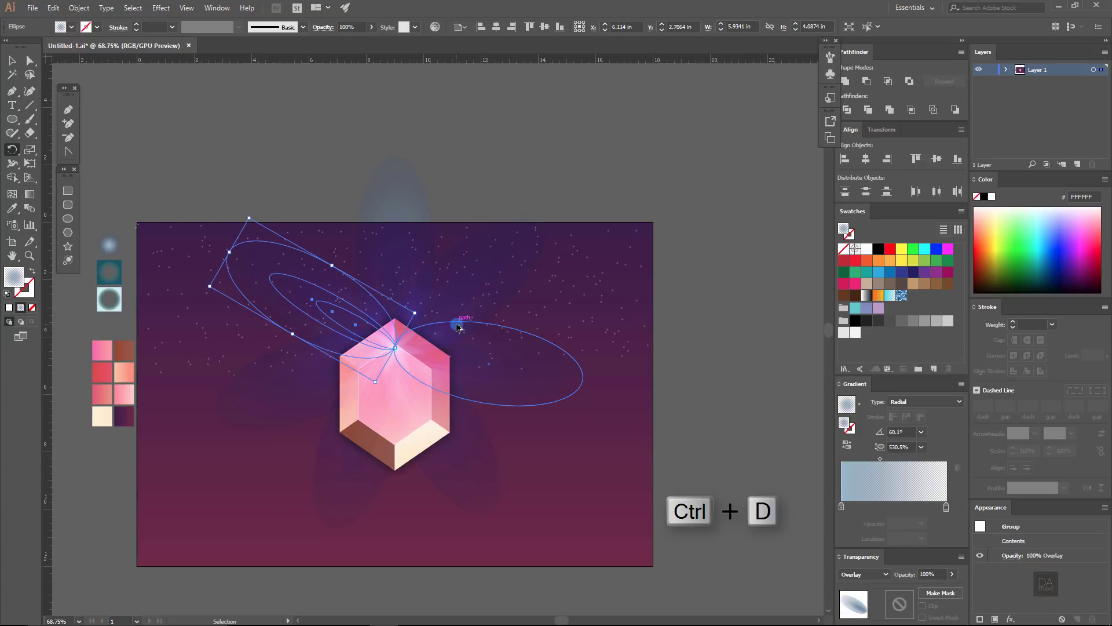
Step: Select all seven rotated petal ellipses together
click(11, 60)
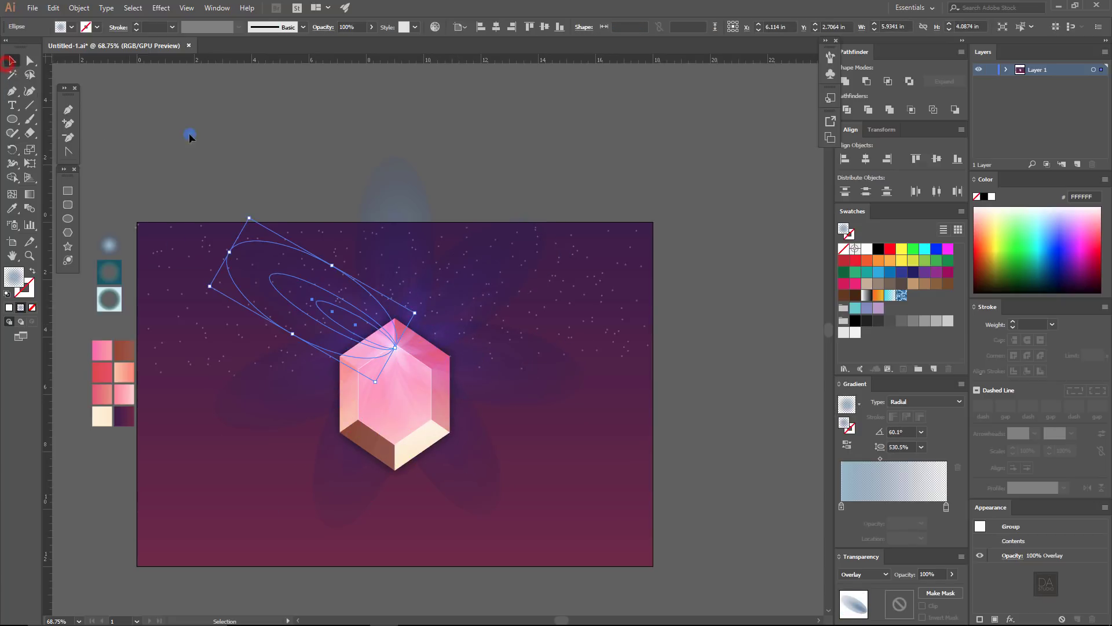
click(269, 141)
click(327, 299)
shift+click(411, 272)
shift+click(455, 296)
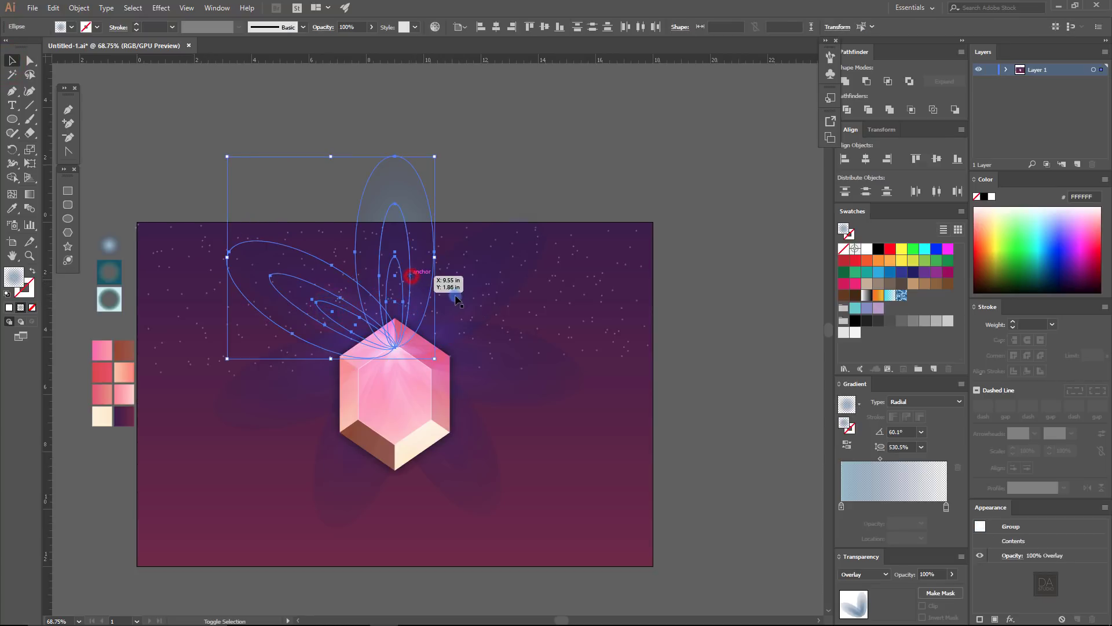
shift+click(493, 368)
shift+click(399, 443)
shift+click(368, 467)
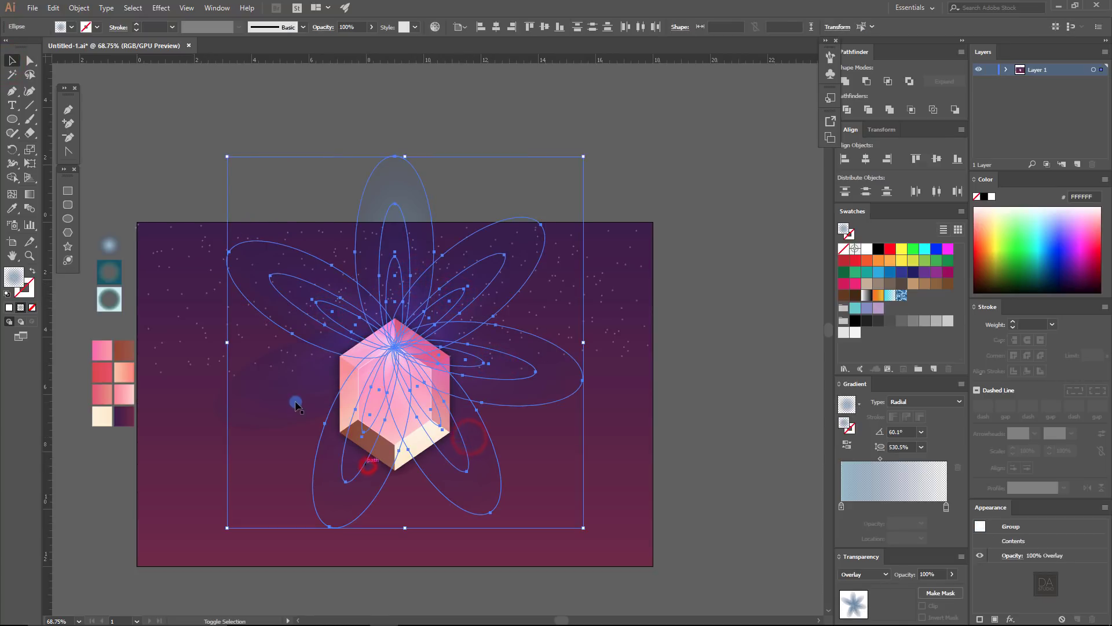
shift+click(295, 404)
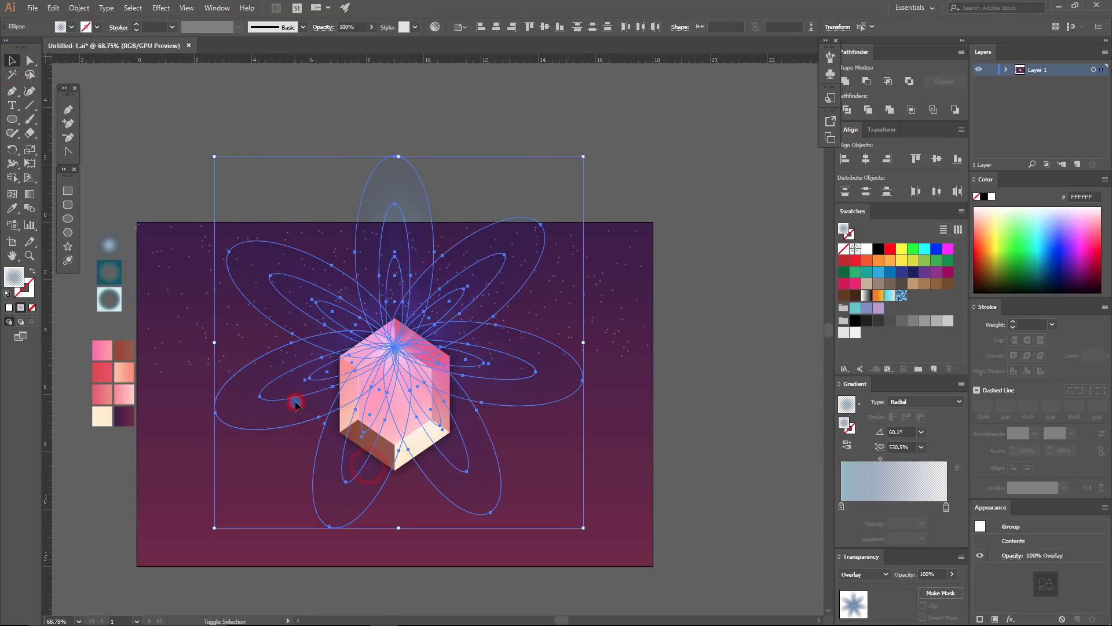
Step: Group the petals and paste a copy of the group in front
click(79, 7)
click(103, 51)
click(51, 7)
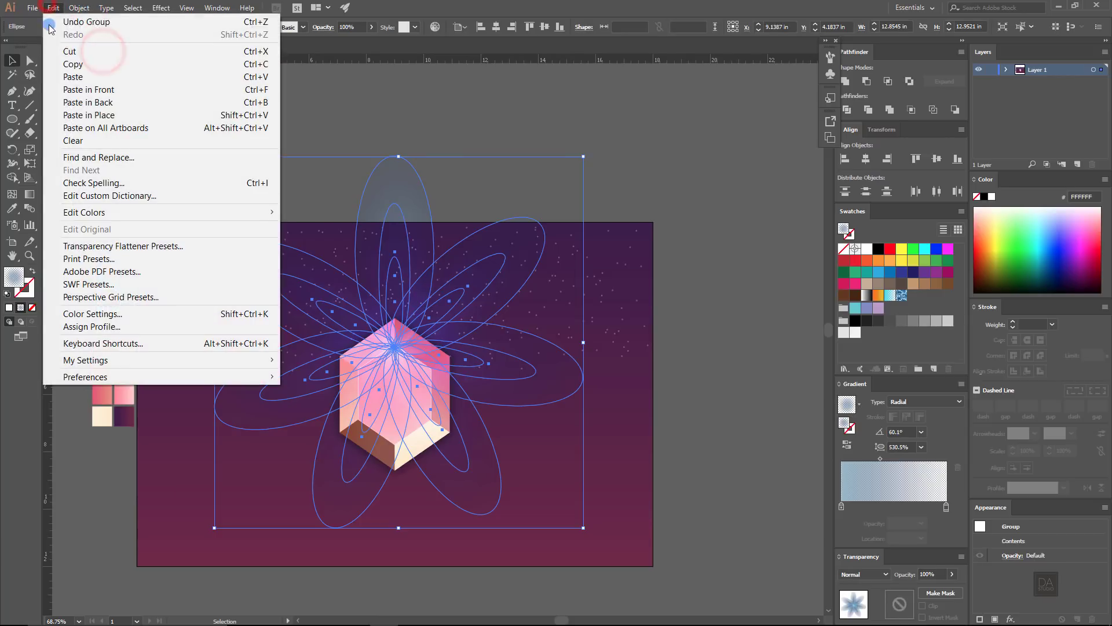
click(72, 64)
click(53, 7)
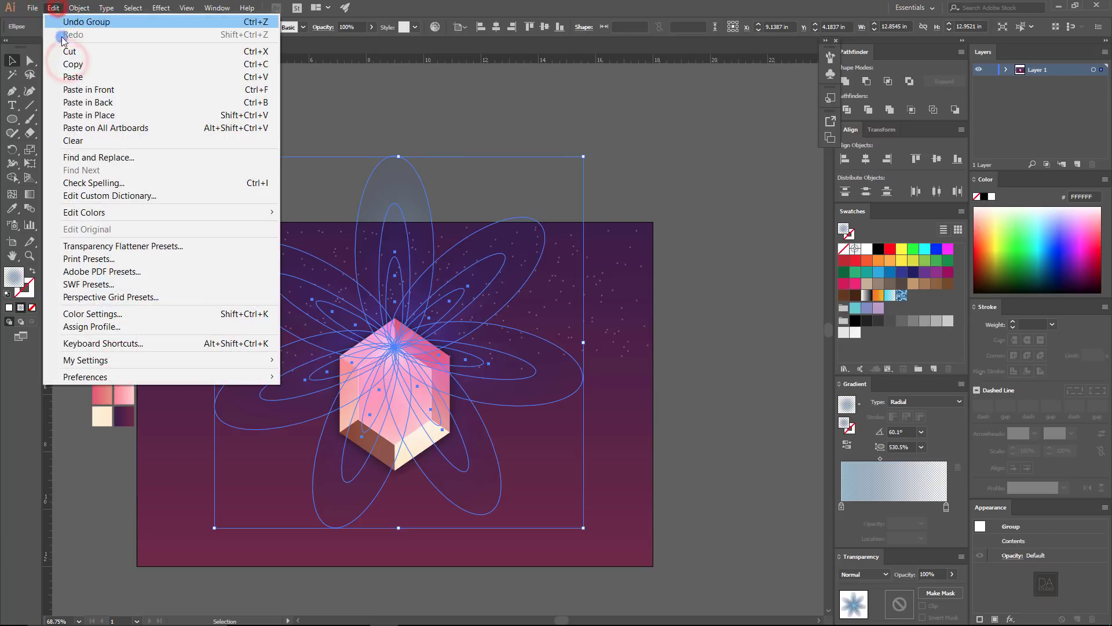
click(89, 89)
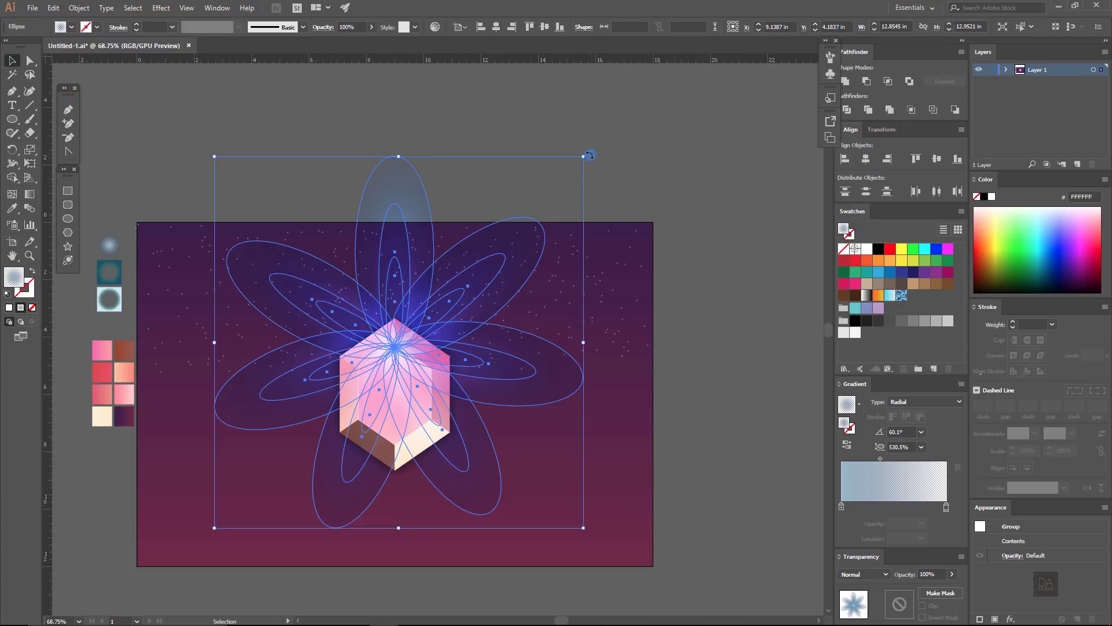
Step: Rotate the pasted petals to fill the gaps between rays, then shift the burst right
drag(587, 153, 650, 274)
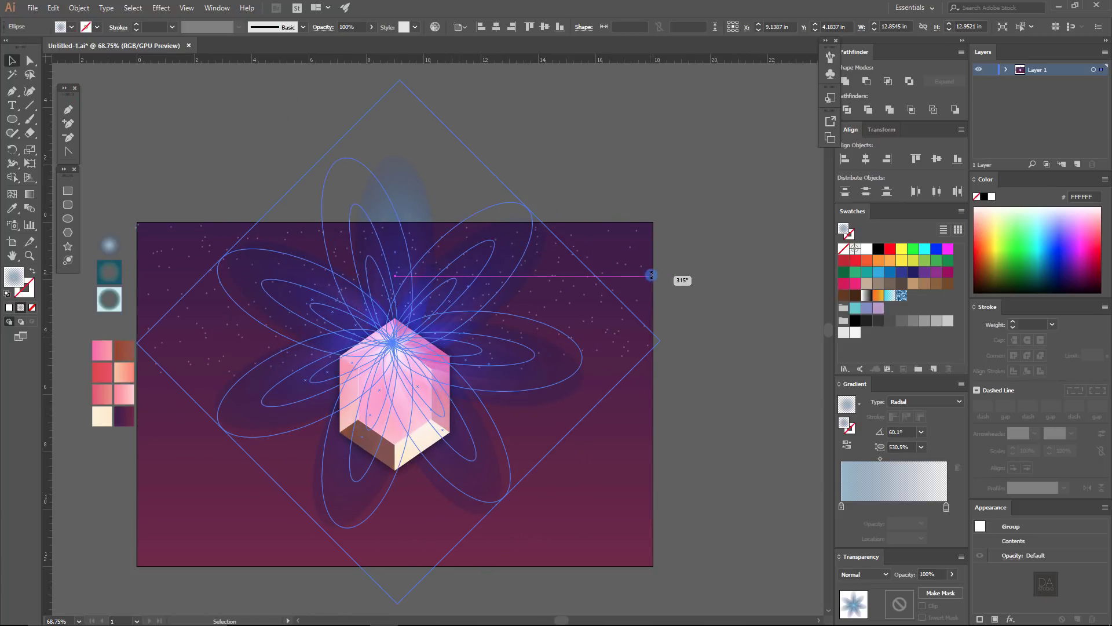
drag(650, 274, 645, 261)
click(626, 140)
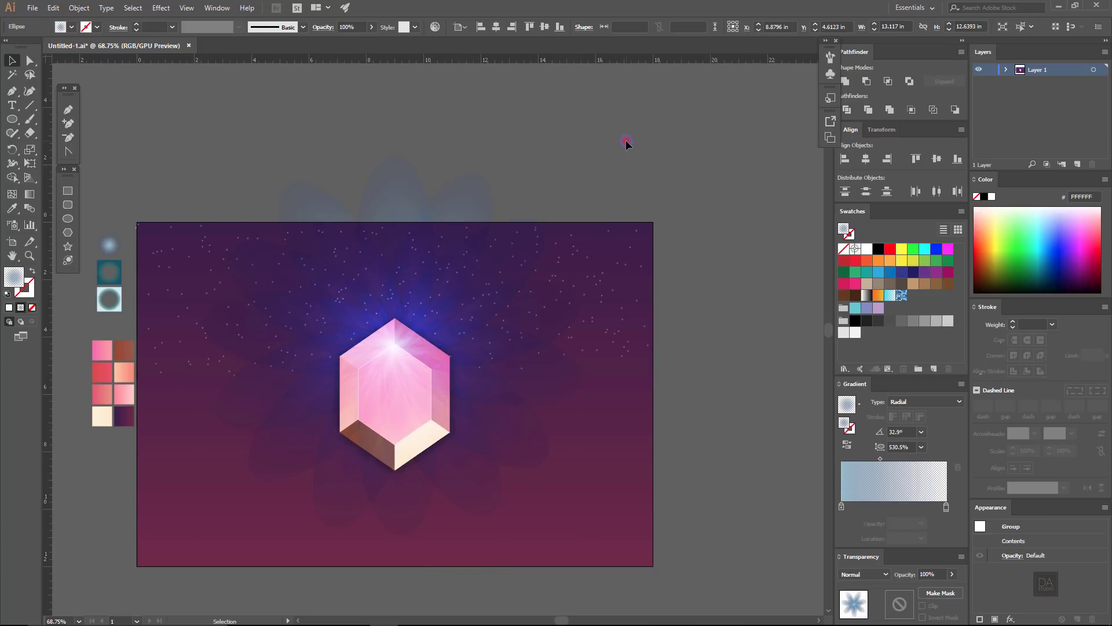
click(400, 307)
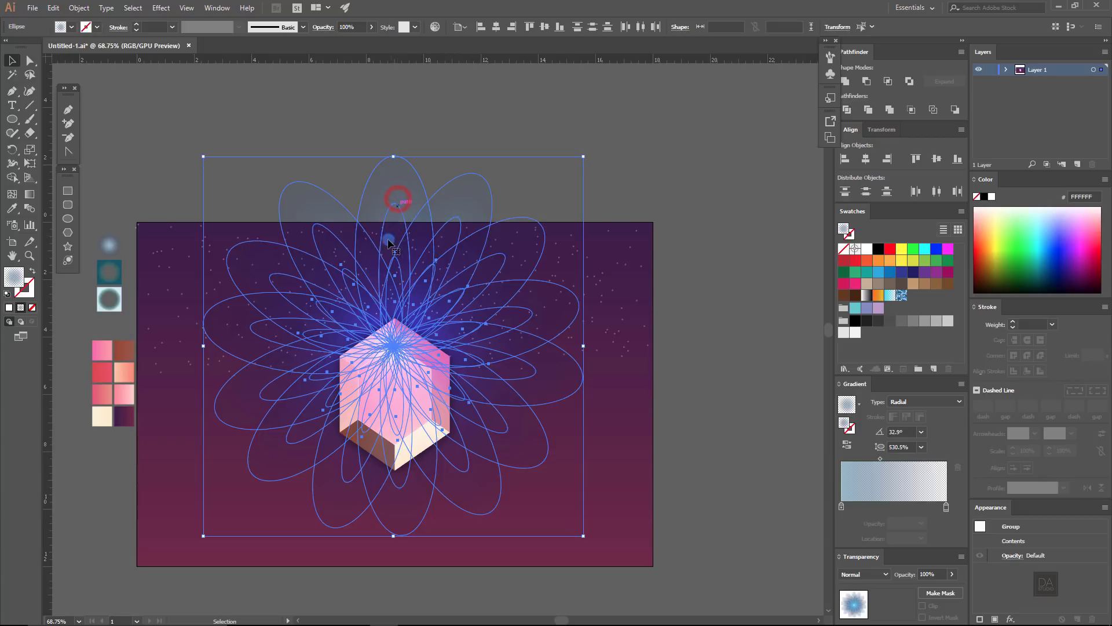
drag(383, 349, 690, 353)
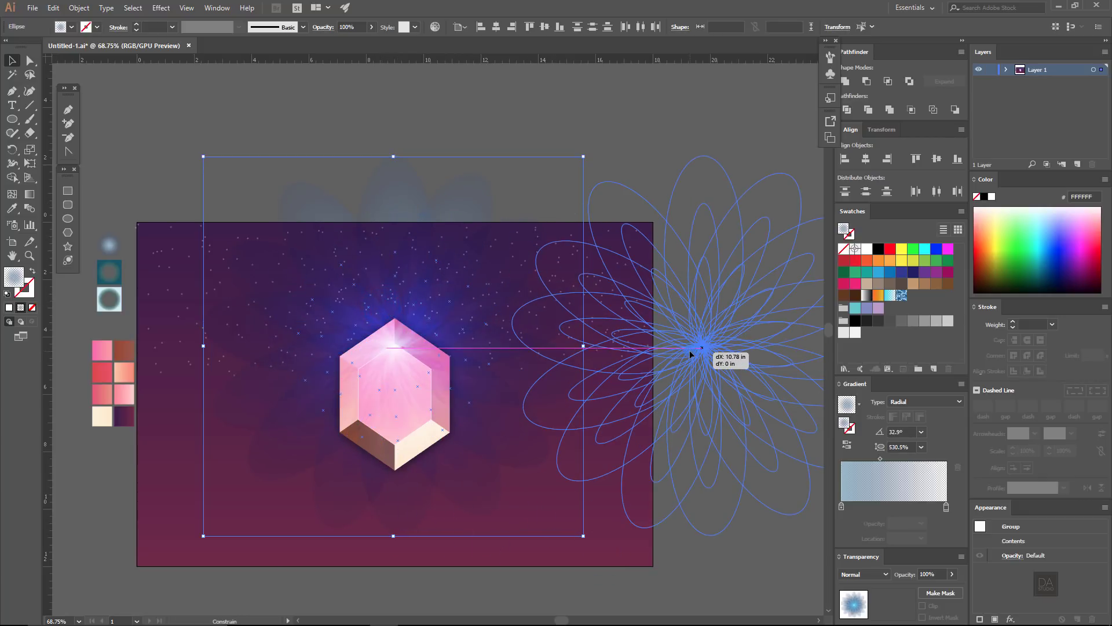
Step: Group the whole petal burst and centre it horizontally and vertically on the artboard
click(440, 170)
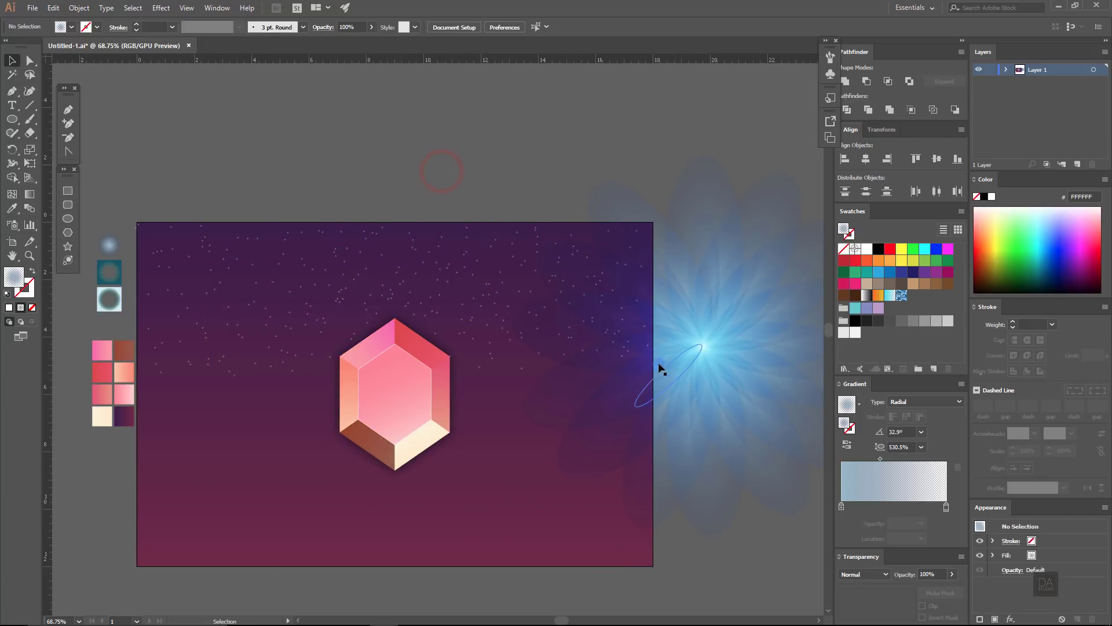
mouse_move(633, 380)
mouse_down()
mouse_move(579, 400)
mouse_move(534, 401)
mouse_up()
click(556, 447)
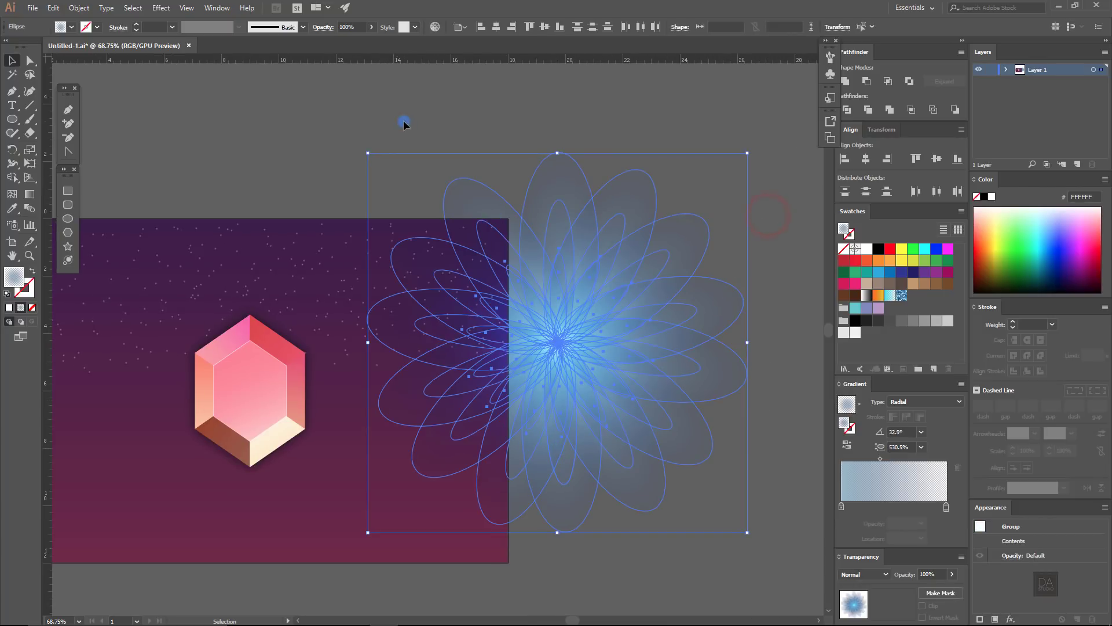
click(79, 8)
click(92, 52)
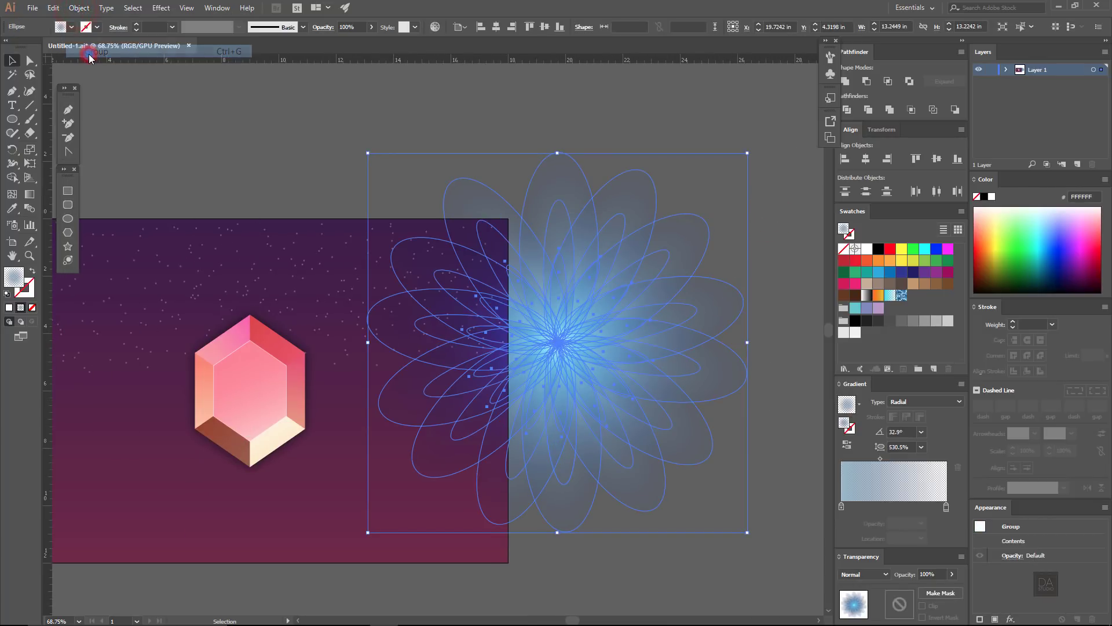
click(497, 27)
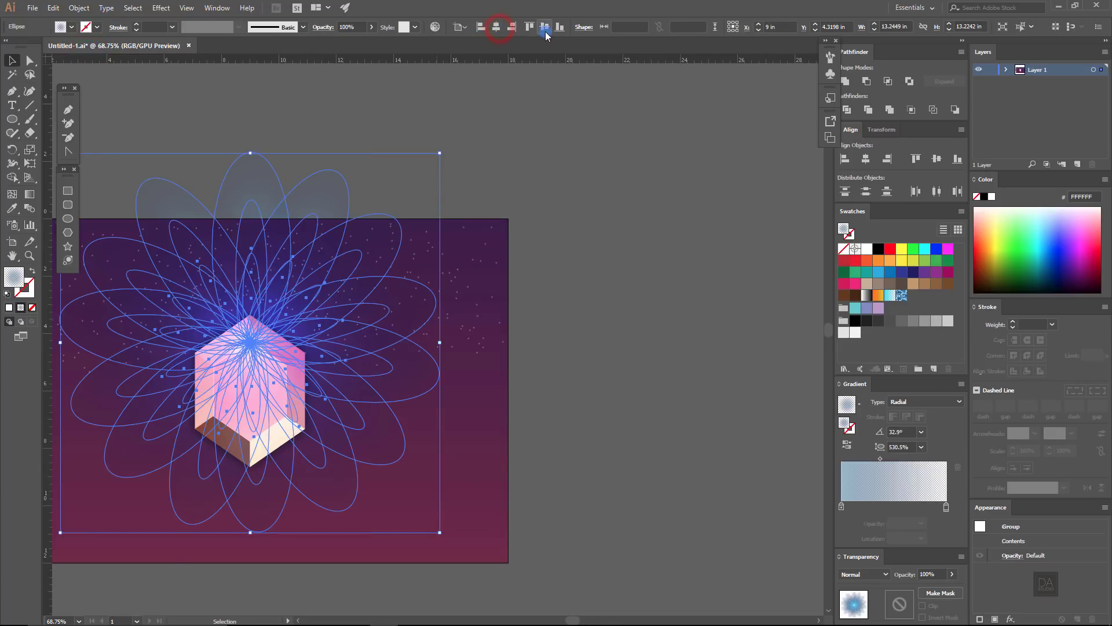
click(545, 27)
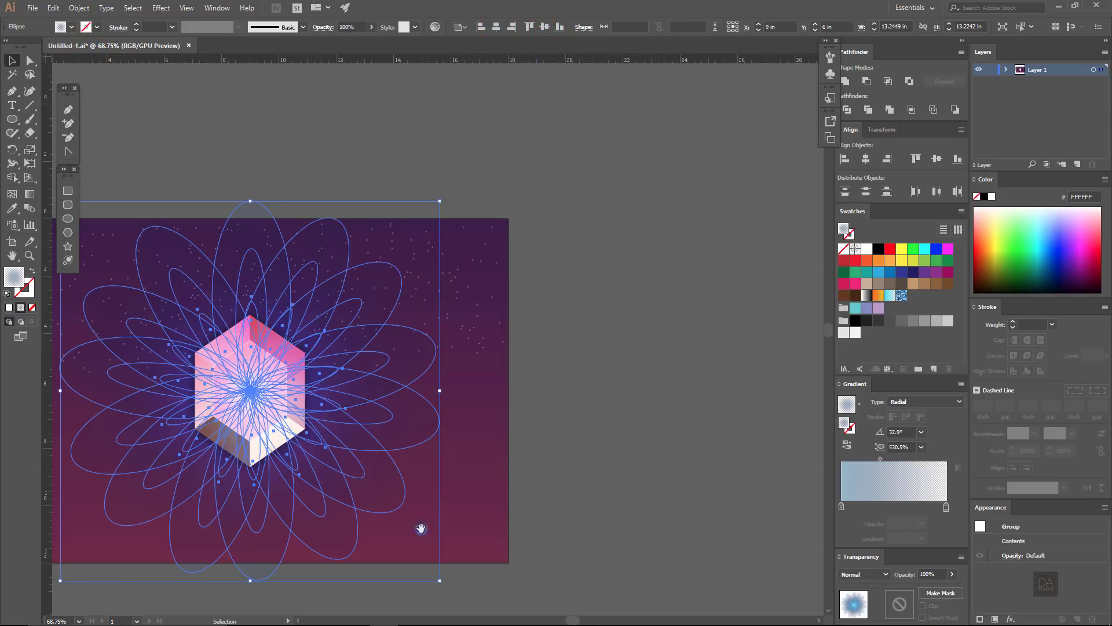
Step: Scale the ray flower up so it extends past the artboard edges
scroll(452, 524, down, 2)
drag(338, 560, 397, 515)
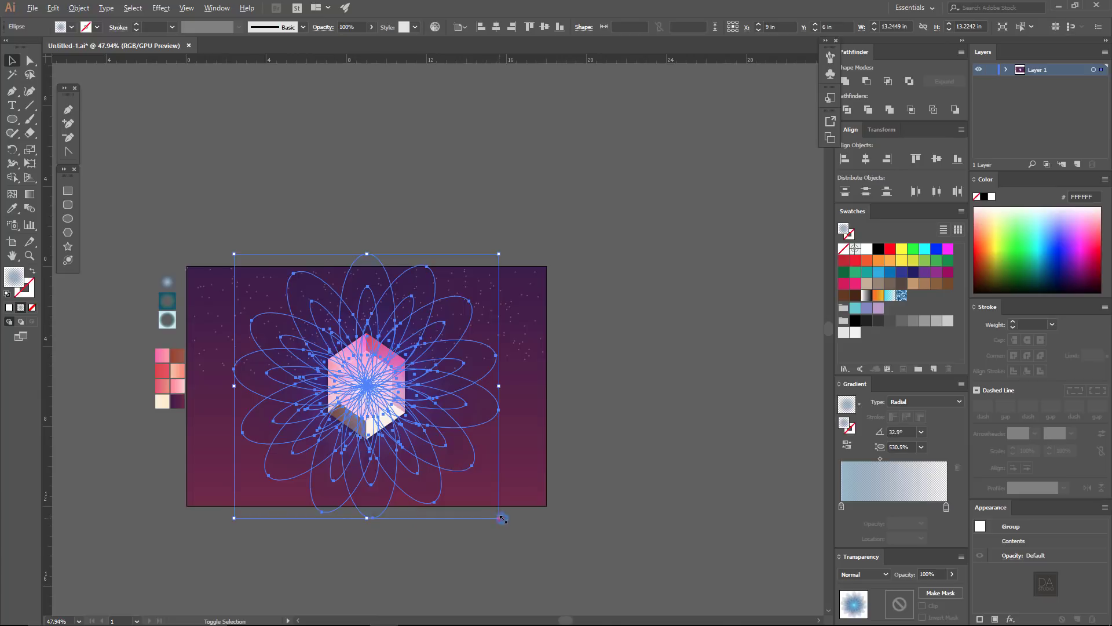
drag(490, 524, 525, 541)
click(654, 467)
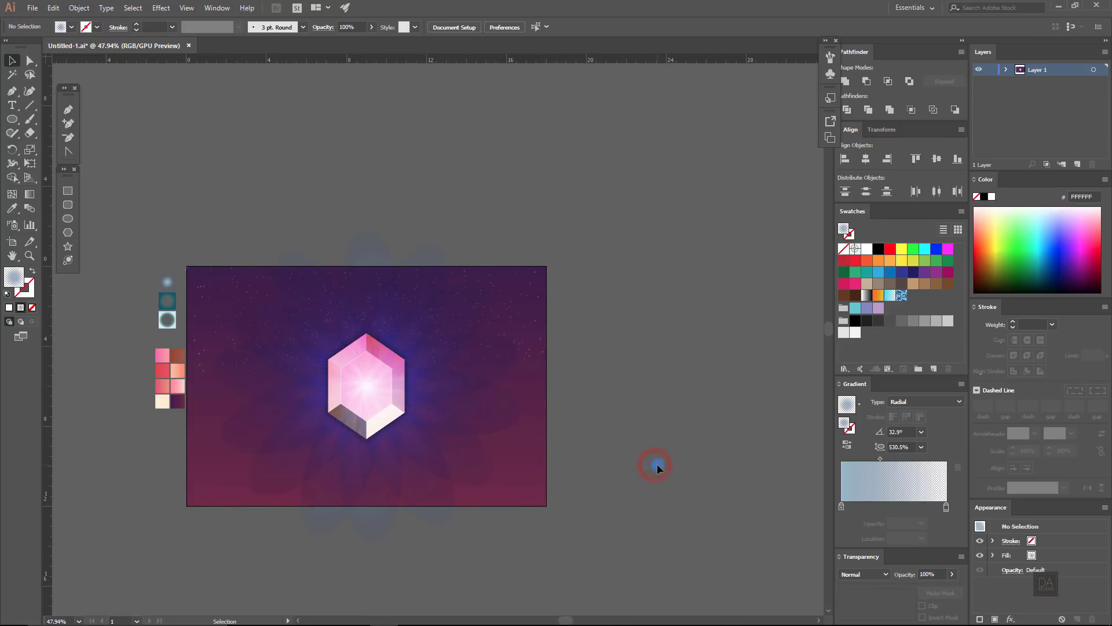
click(434, 452)
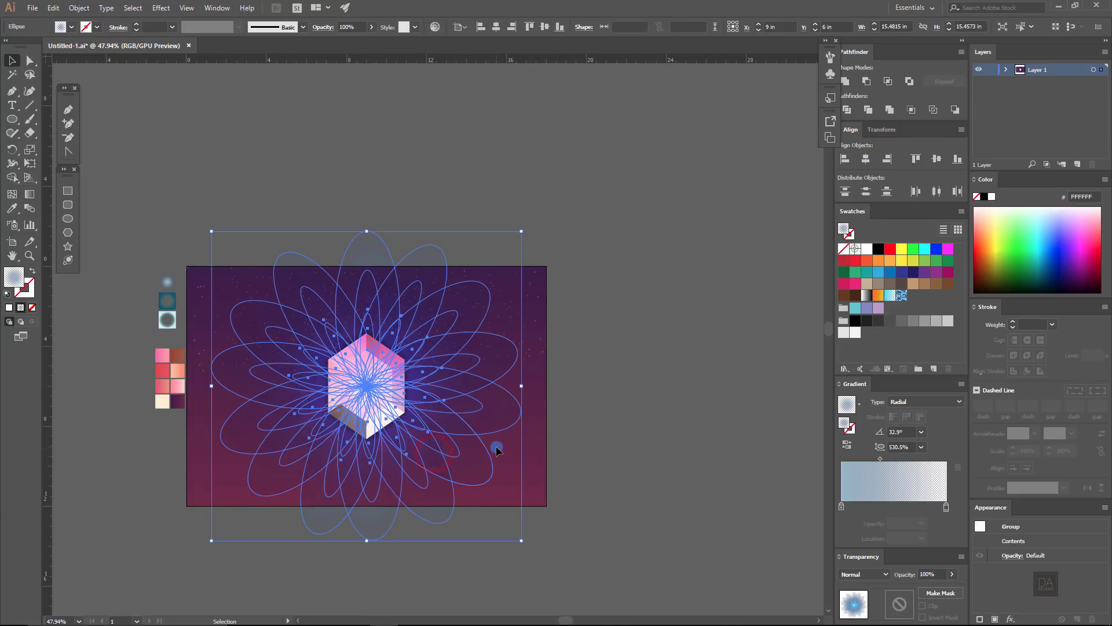
click(697, 439)
scroll(486, 441, up, 2)
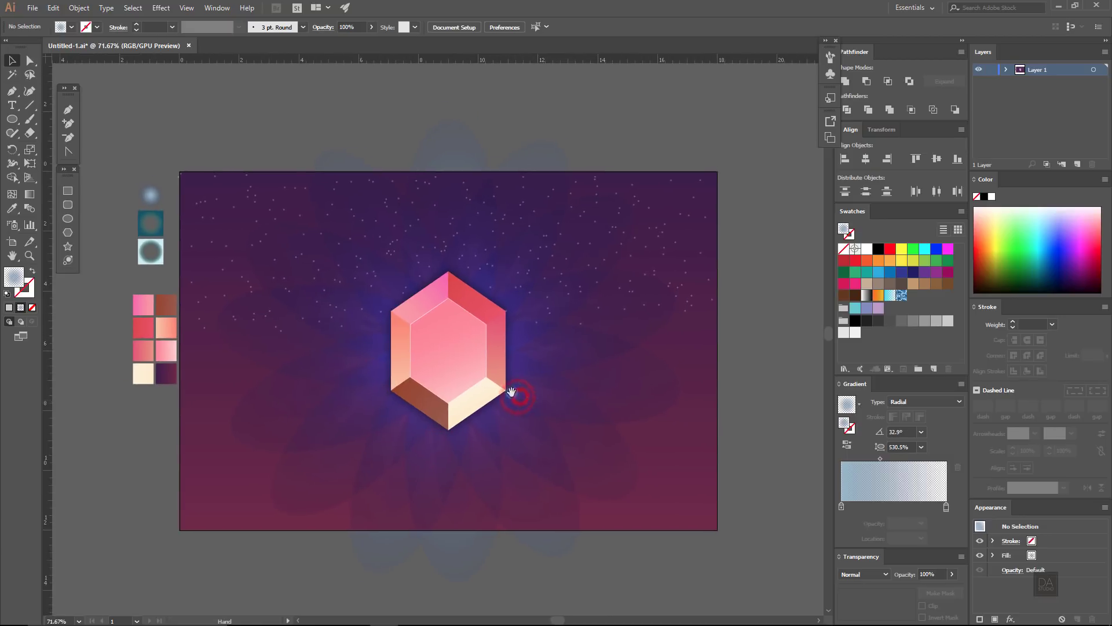
Step: Turn the gradient's first stop grey in HSB with saturation 0 and brightness 73
scroll(583, 381, up, 2)
click(559, 416)
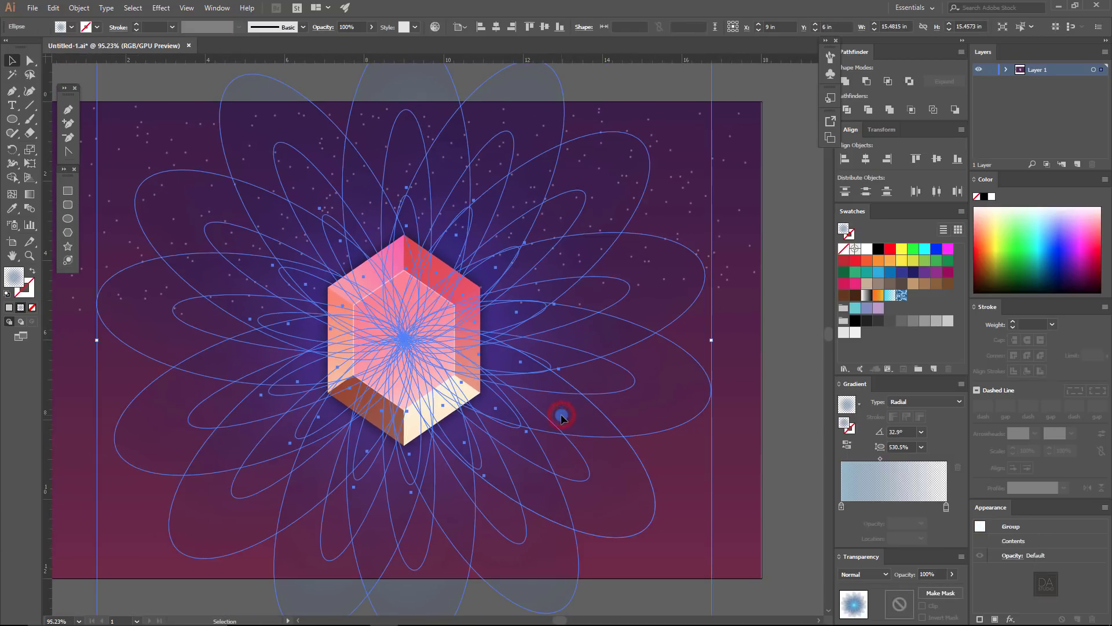
double_click(842, 507)
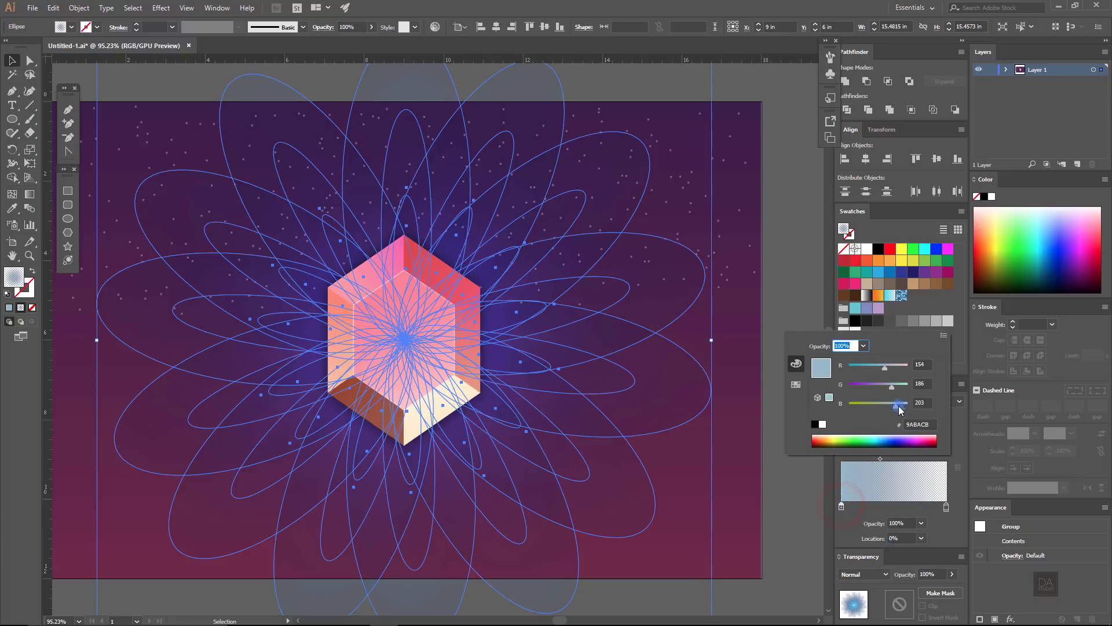
click(944, 336)
click(962, 364)
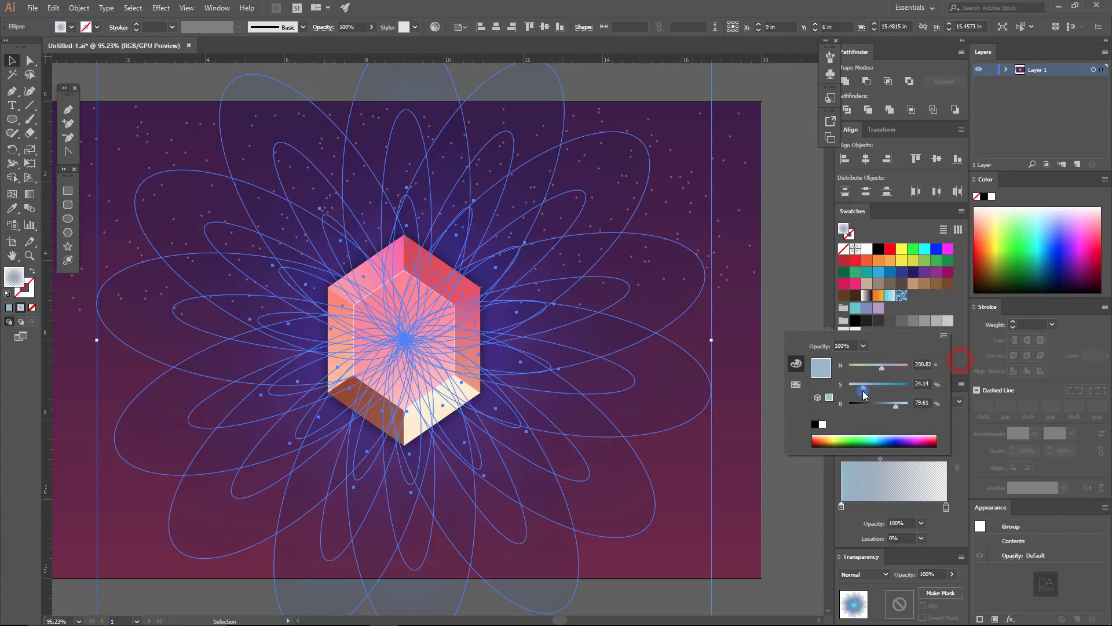
drag(860, 383, 837, 387)
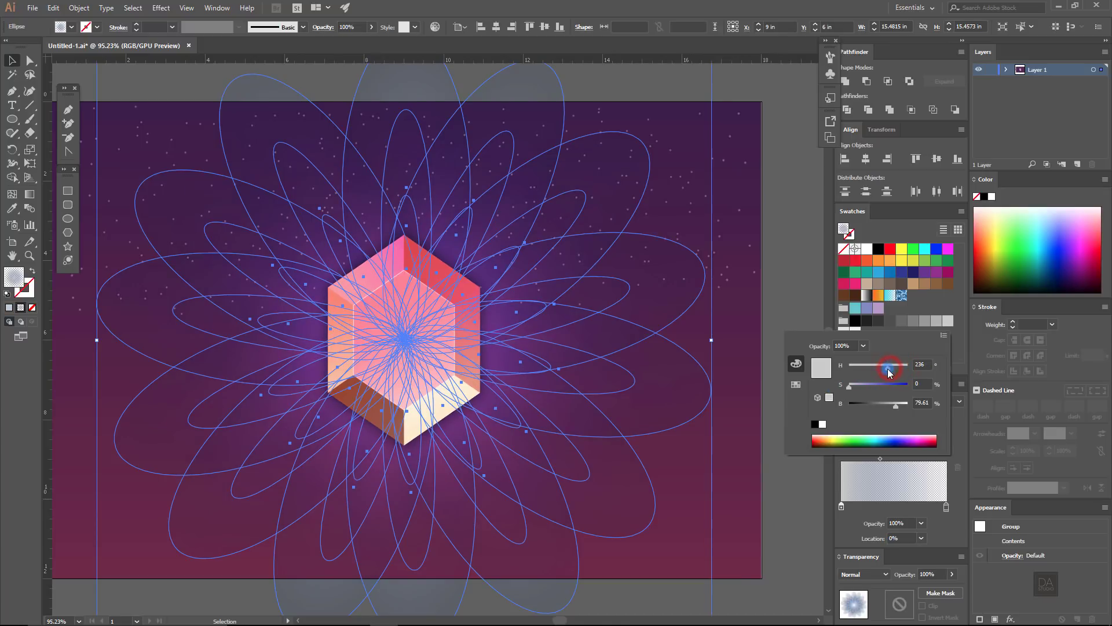
drag(894, 406, 889, 408)
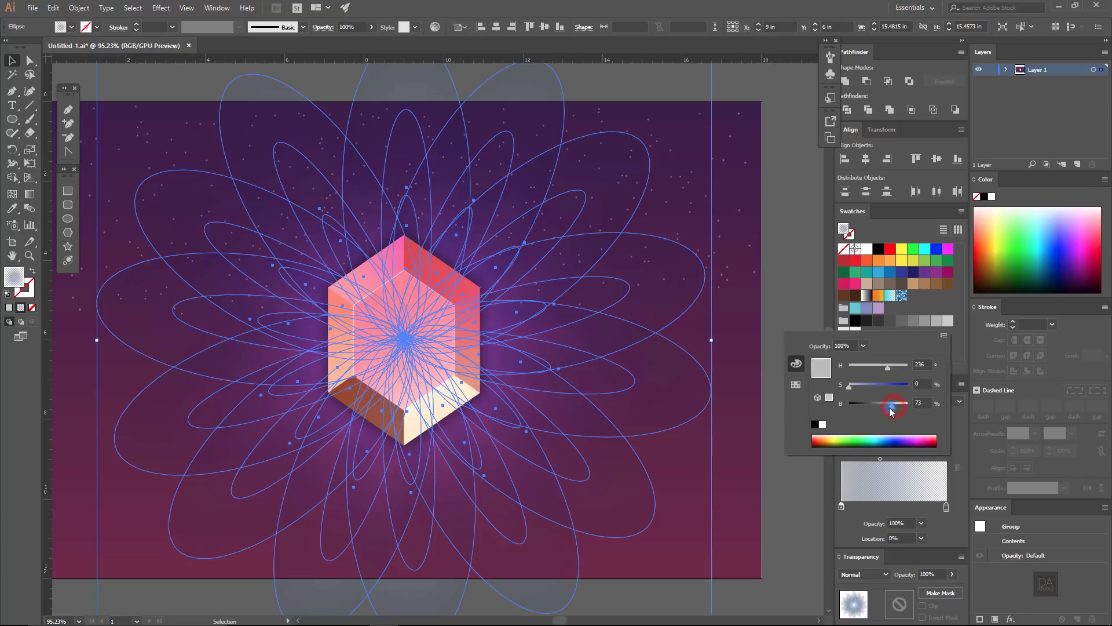
click(782, 473)
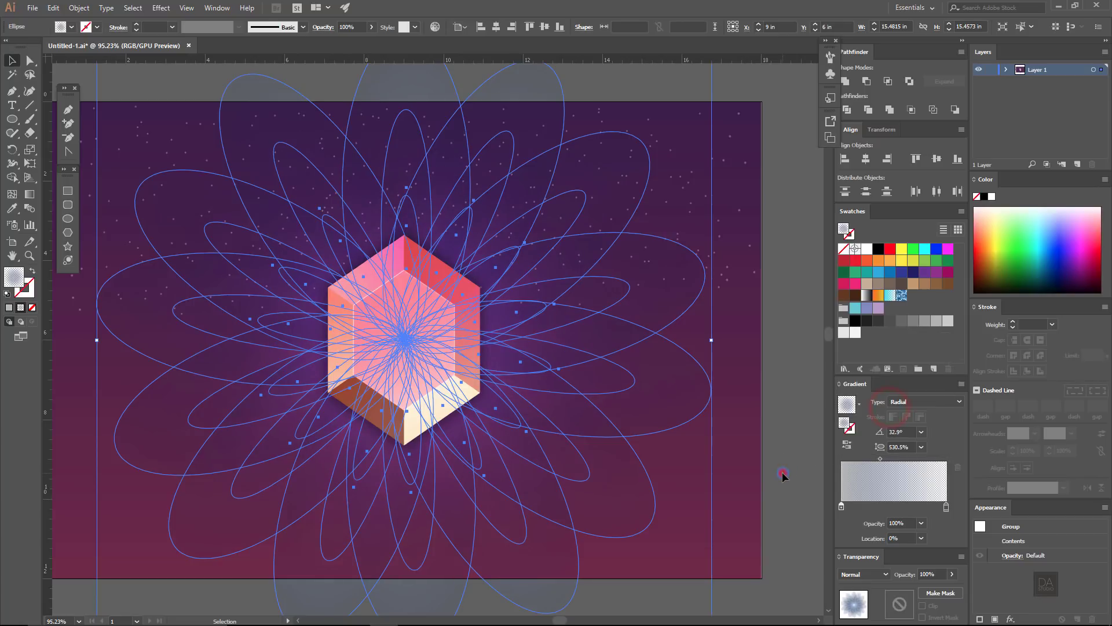
Step: Desaturate the gradient's end stop to a faint blue-grey
click(600, 476)
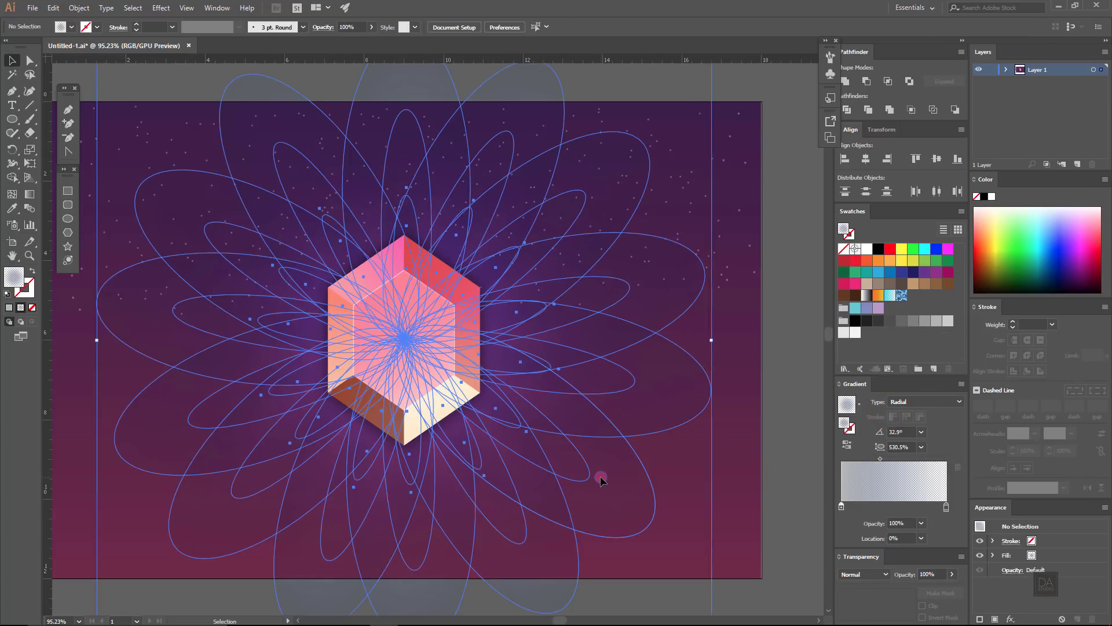
double_click(949, 506)
click(943, 335)
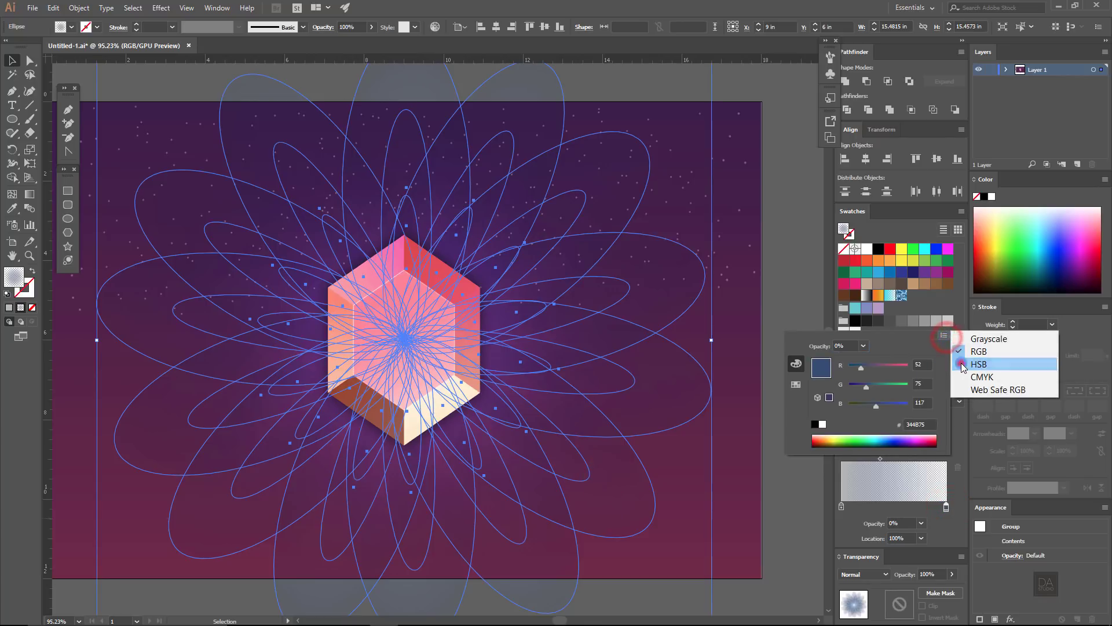
click(962, 365)
drag(881, 386, 842, 390)
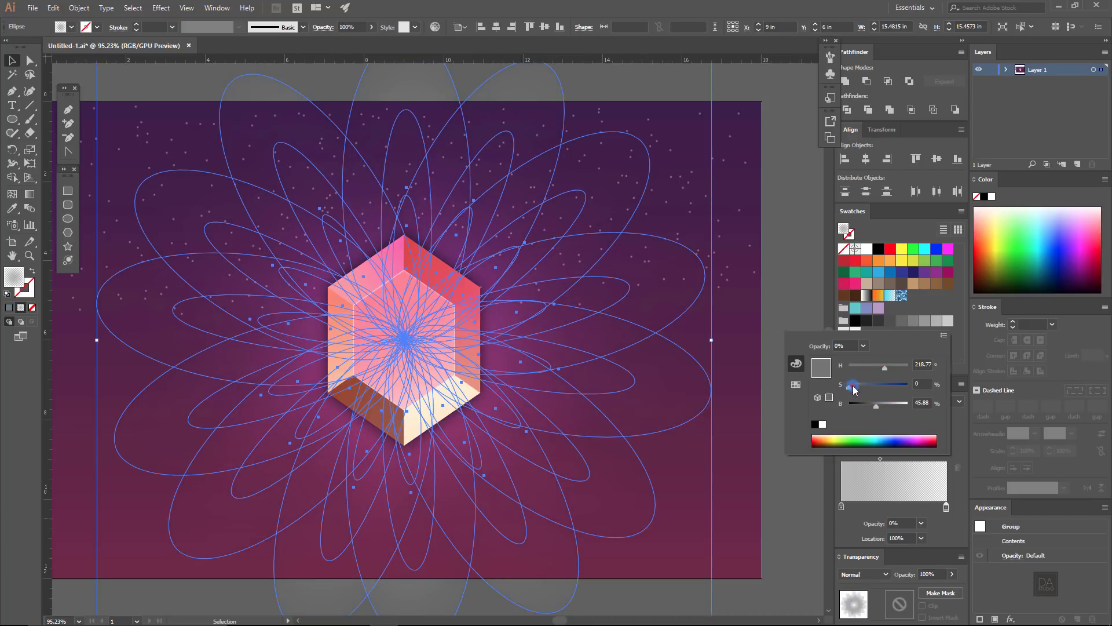
drag(857, 384, 852, 387)
click(810, 514)
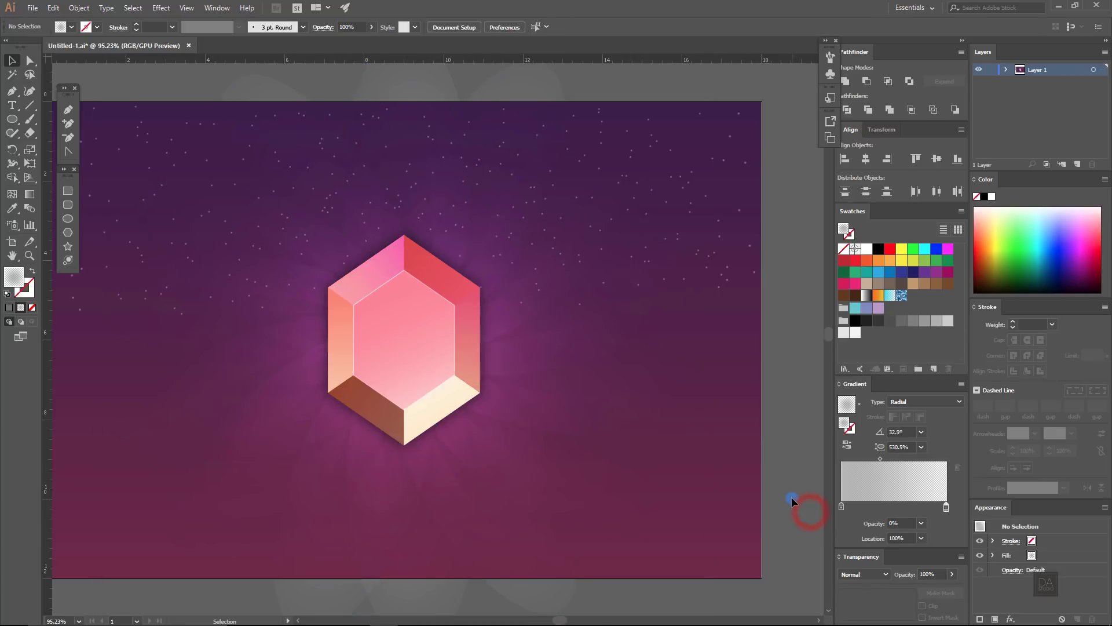
Step: Draw a no-fill rectangle covering the 18 × 12 in artboard
key(z)
mouse_move(789, 507)
mouse_down()
mouse_move(677, 484)
mouse_move(745, 498)
mouse_up()
drag(493, 468, 437, 434)
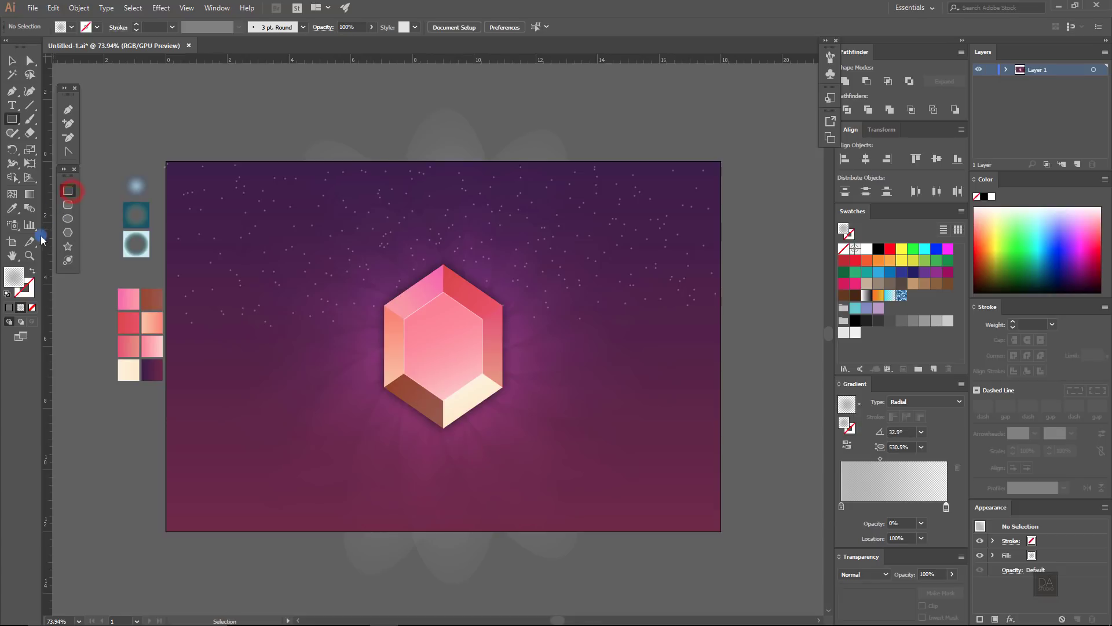
click(32, 307)
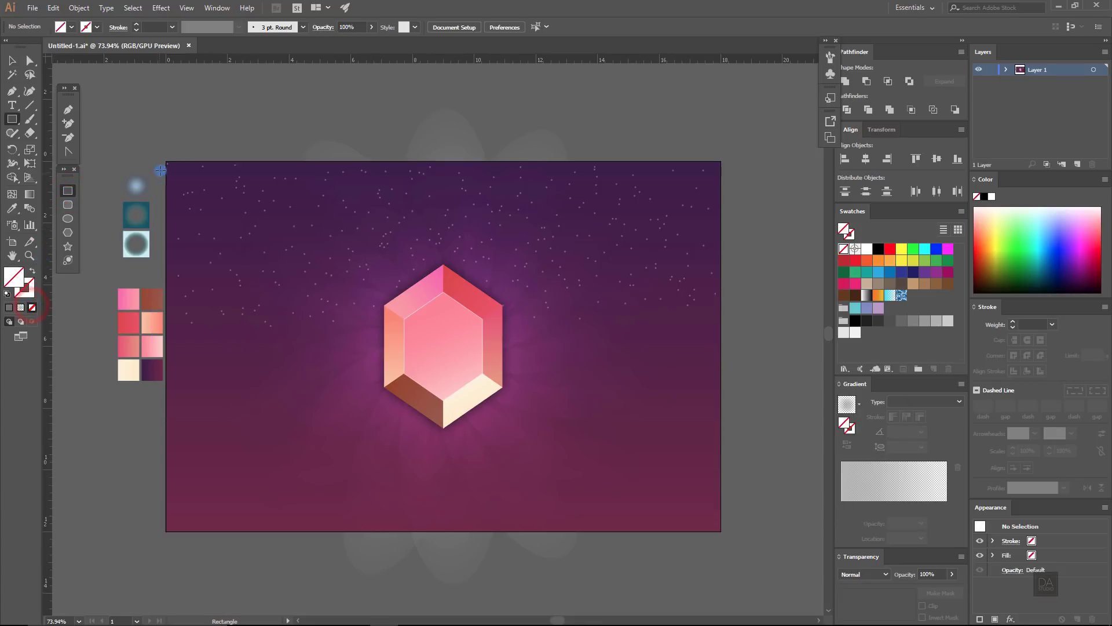
drag(167, 162, 721, 532)
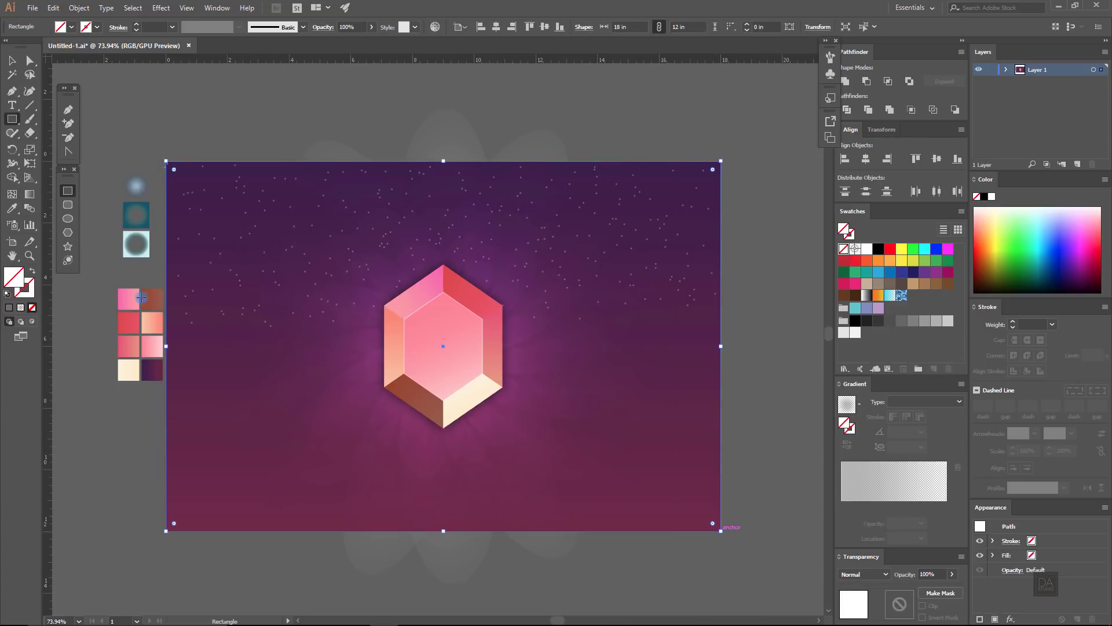
Step: Clip the flower rays to the rectangle and send the clipped group behind the gem
click(11, 60)
shift+click(481, 143)
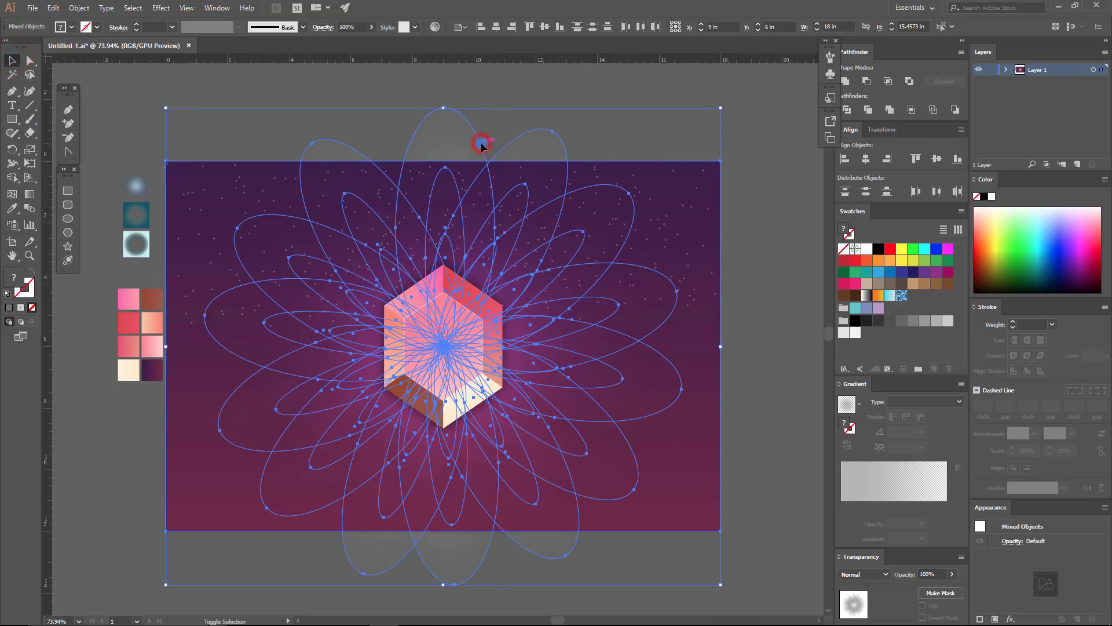
right_click(220, 177)
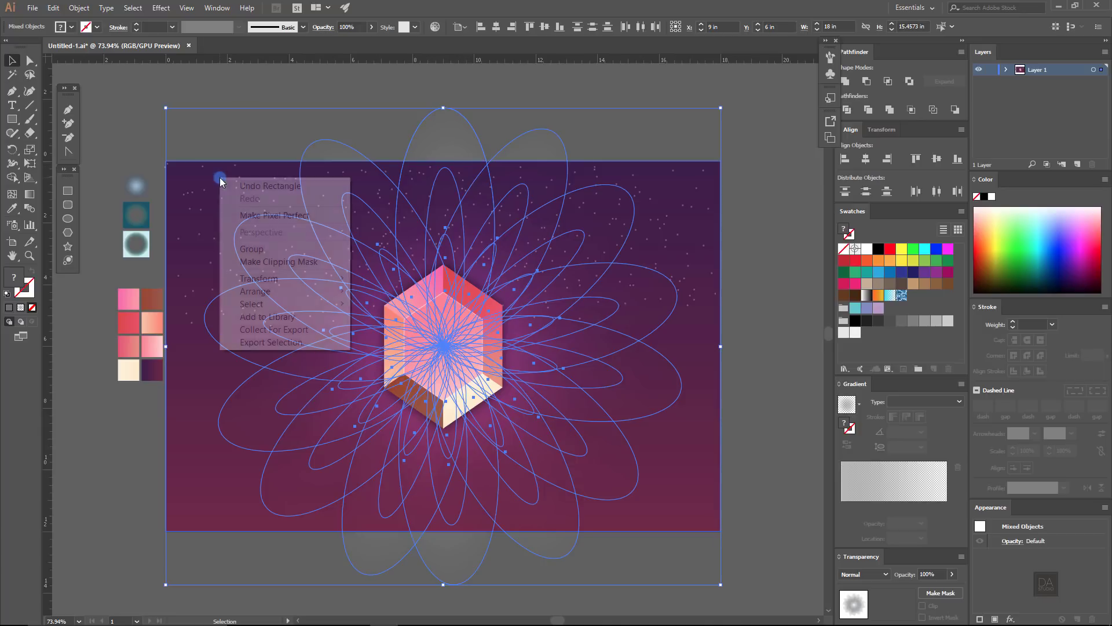
click(250, 262)
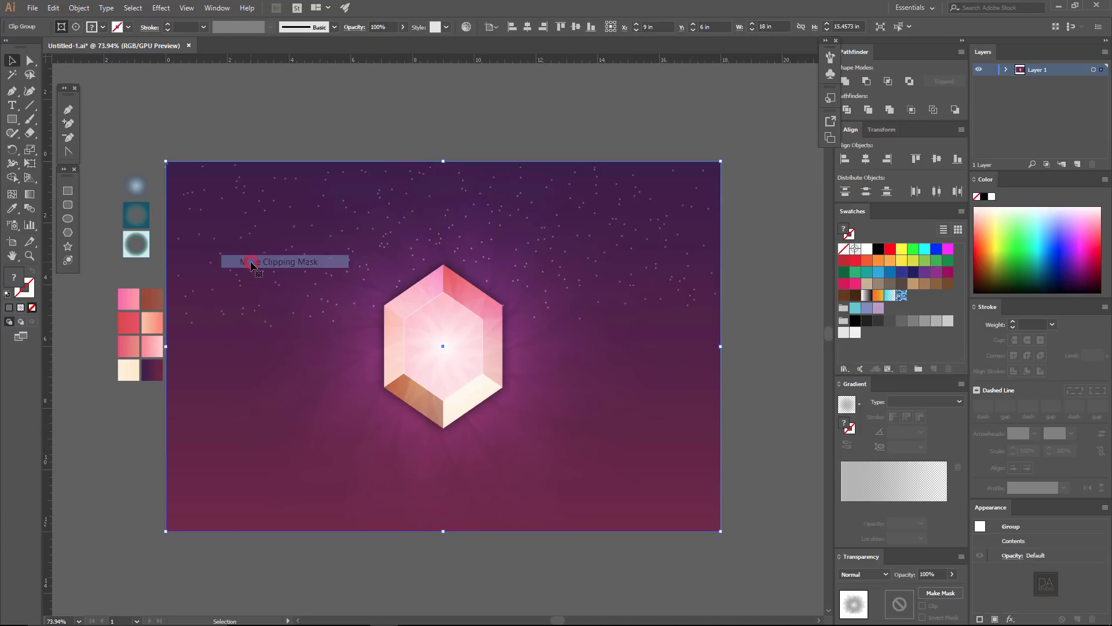
click(264, 143)
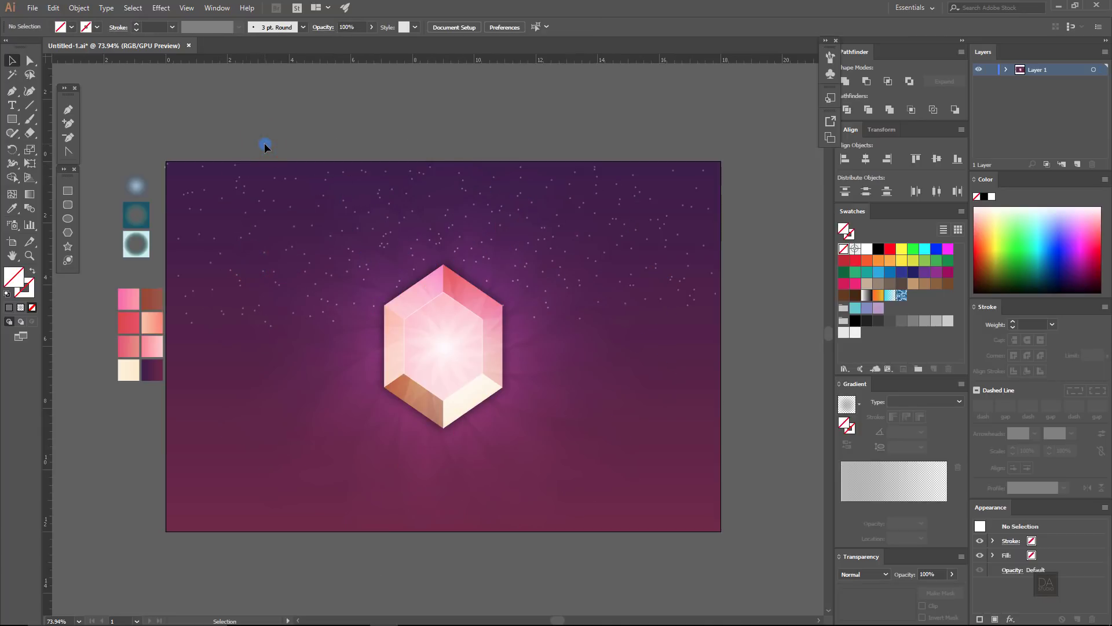
click(473, 460)
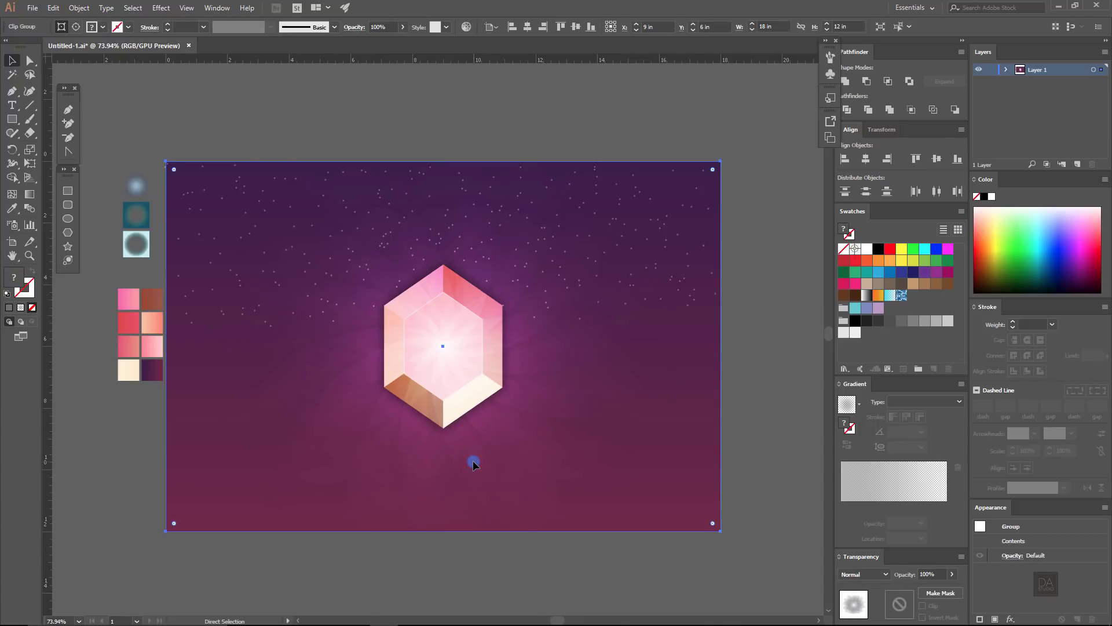
key(ctrl+bracketleft)
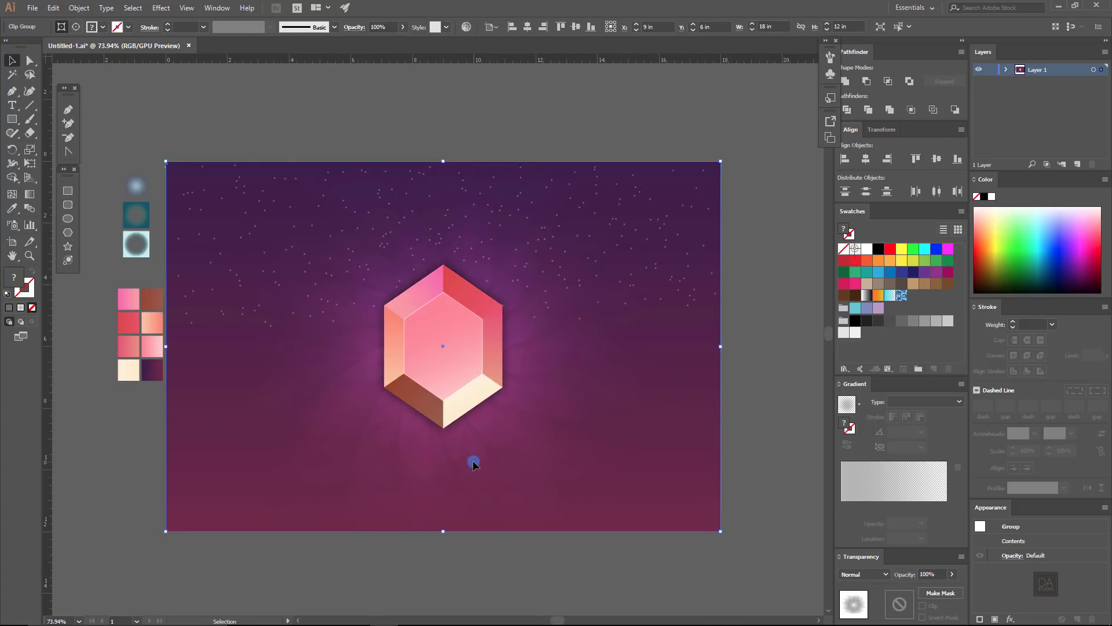
click(454, 552)
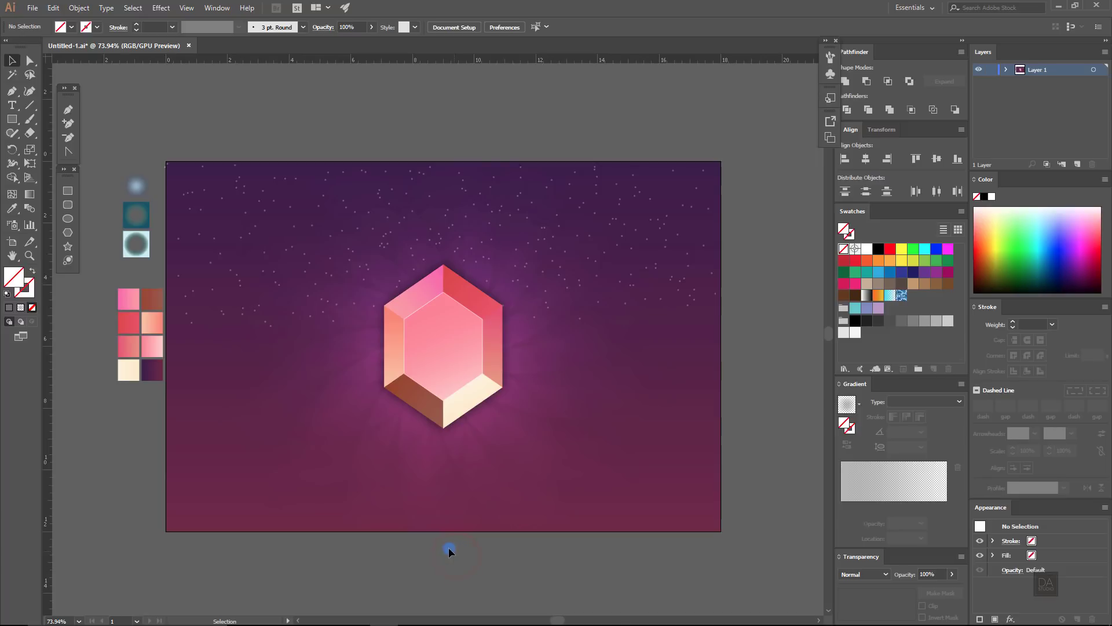
Step: Draw a 10.69 in circle centred on the artboard with the radial gradient fill
click(69, 217)
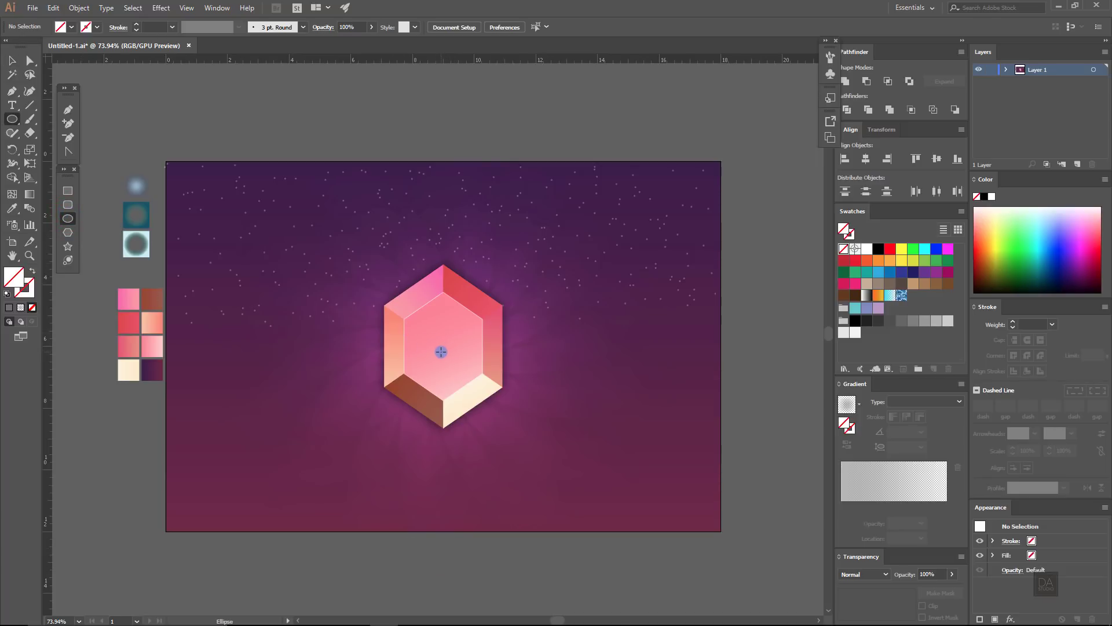
mouse_move(442, 349)
mouse_down()
mouse_move(605, 437)
mouse_move(615, 426)
mouse_up()
key(v)
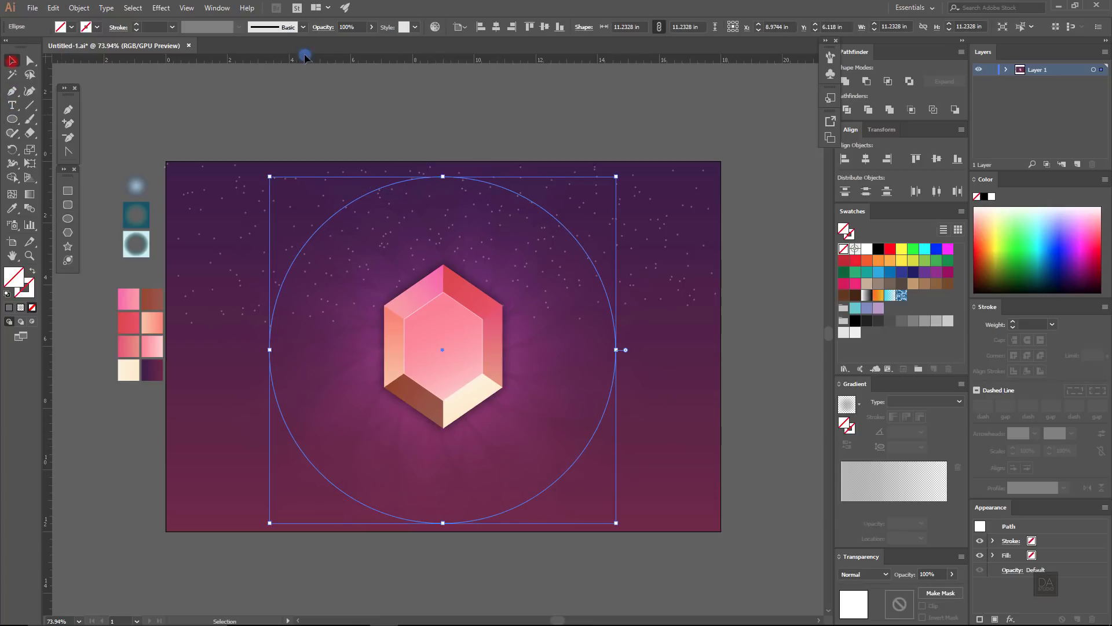
click(495, 26)
click(544, 27)
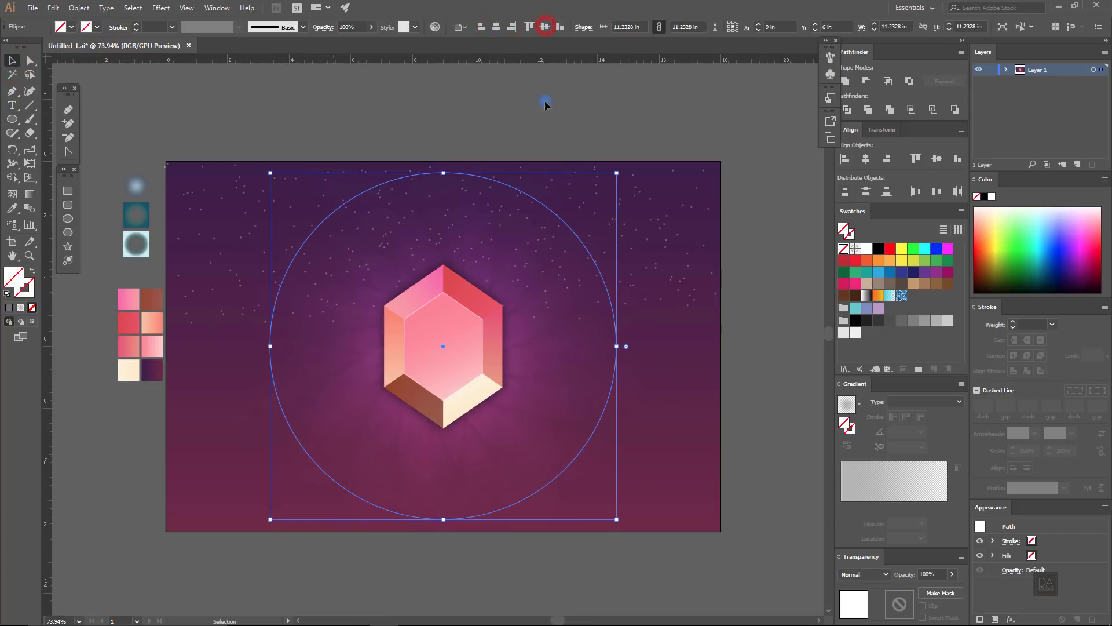
drag(617, 178, 608, 180)
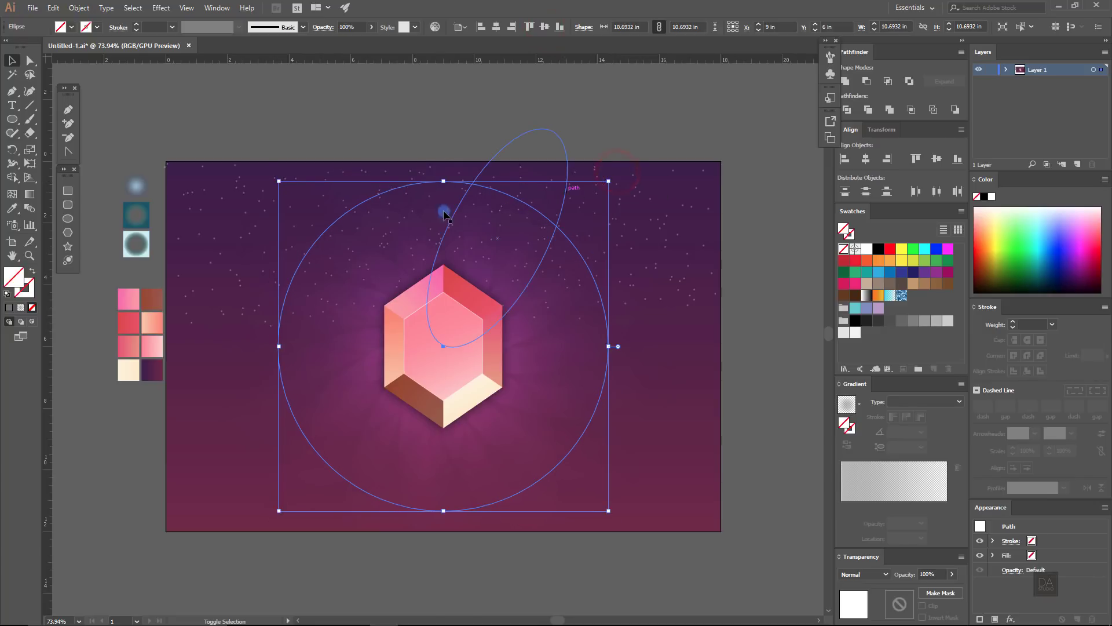
click(11, 207)
click(131, 241)
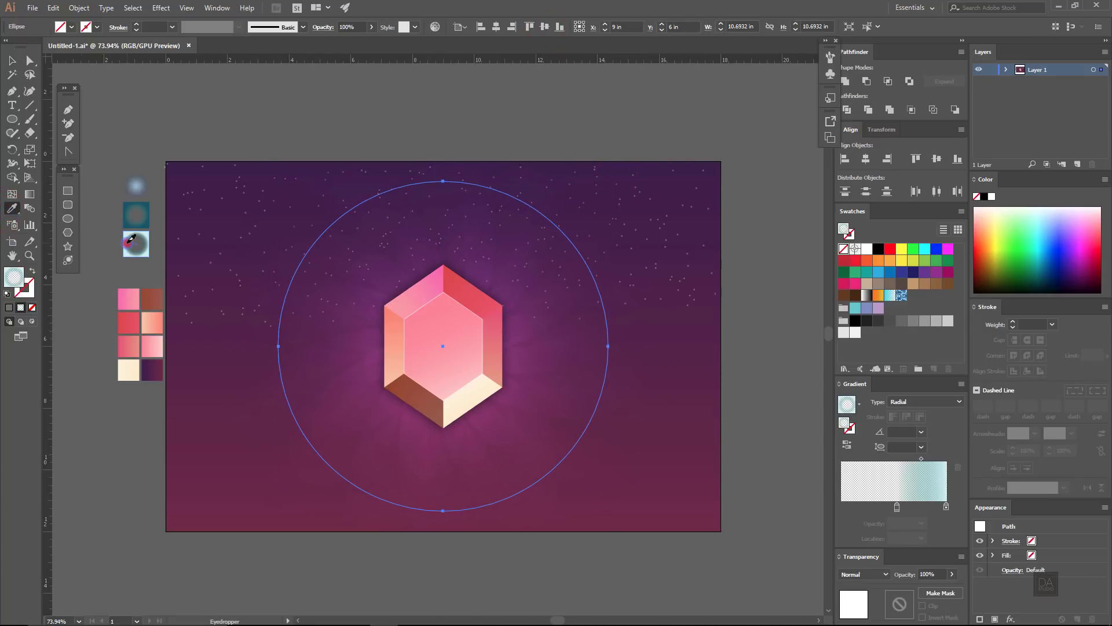
Step: Set the circle to Screen blending at 11% opacity
click(863, 574)
click(875, 425)
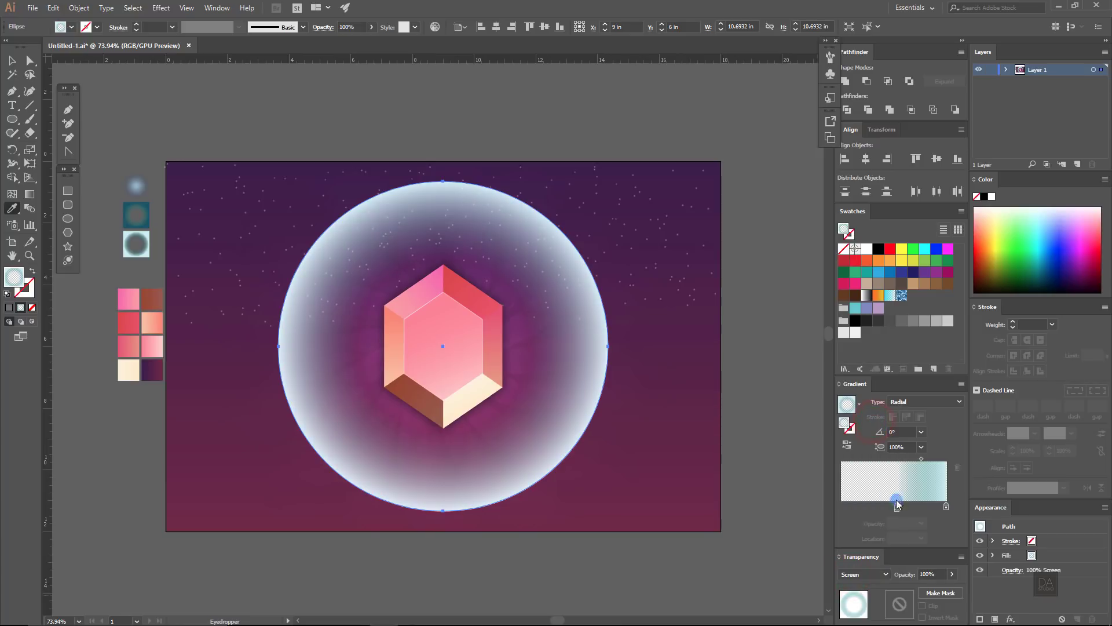
click(952, 574)
drag(944, 589, 921, 589)
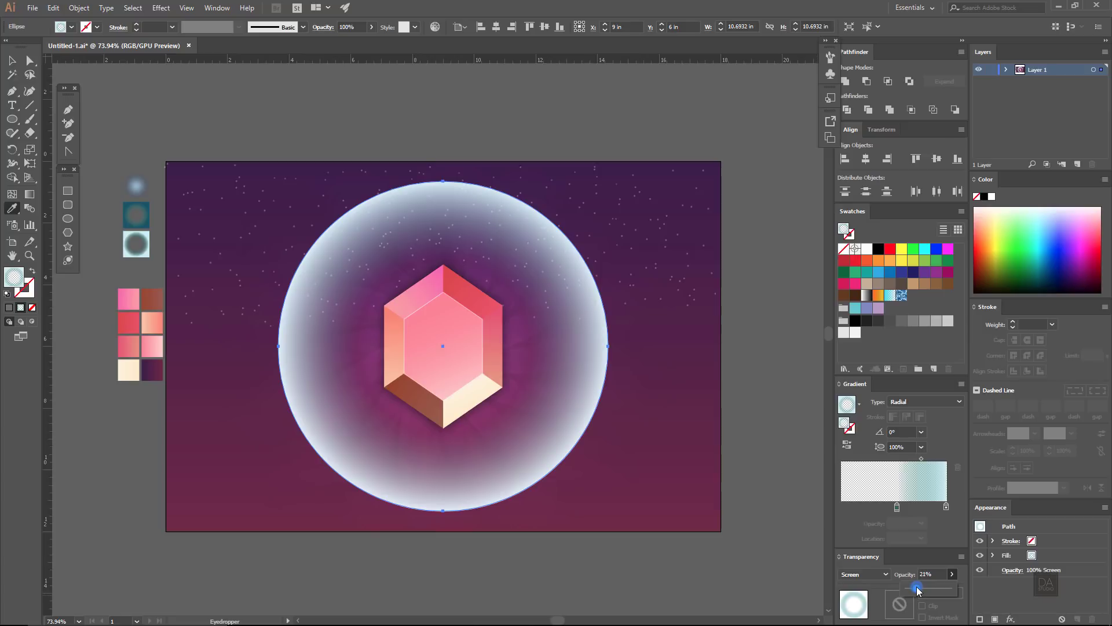
drag(917, 590, 913, 587)
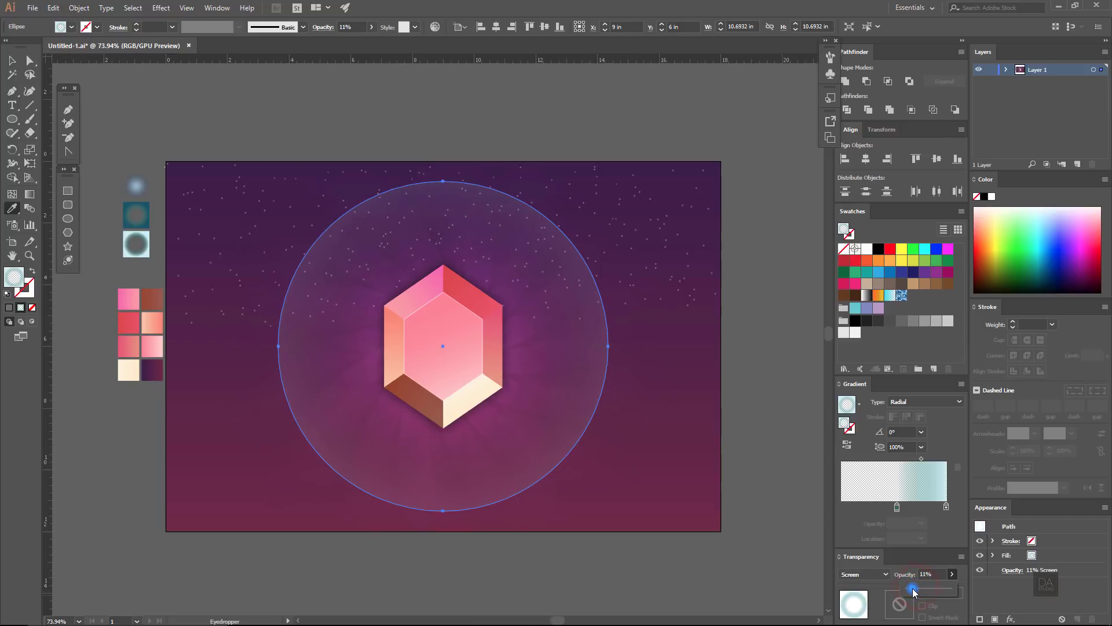
click(757, 496)
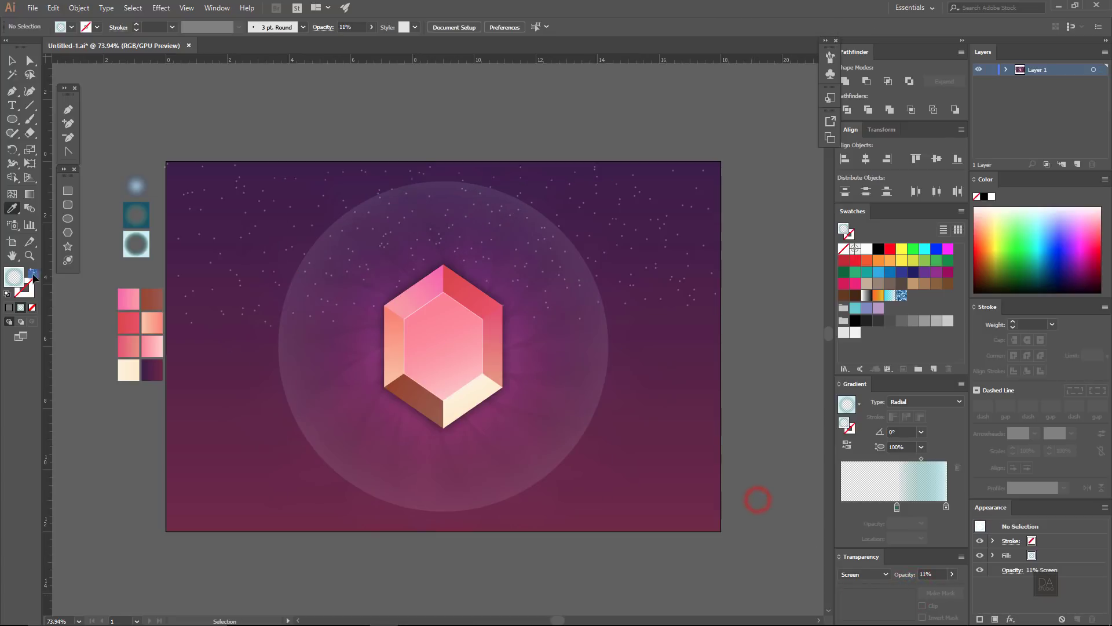
click(14, 61)
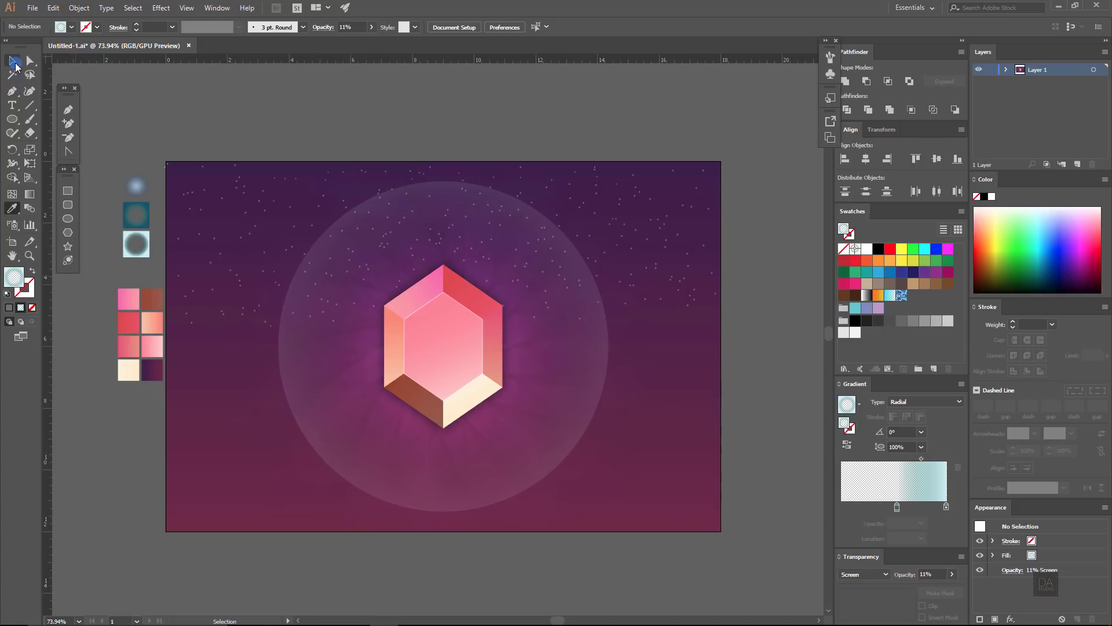
Step: Paste a copy of the halo circle in front and shrink it concentrically to 7.31 in
click(333, 282)
click(53, 8)
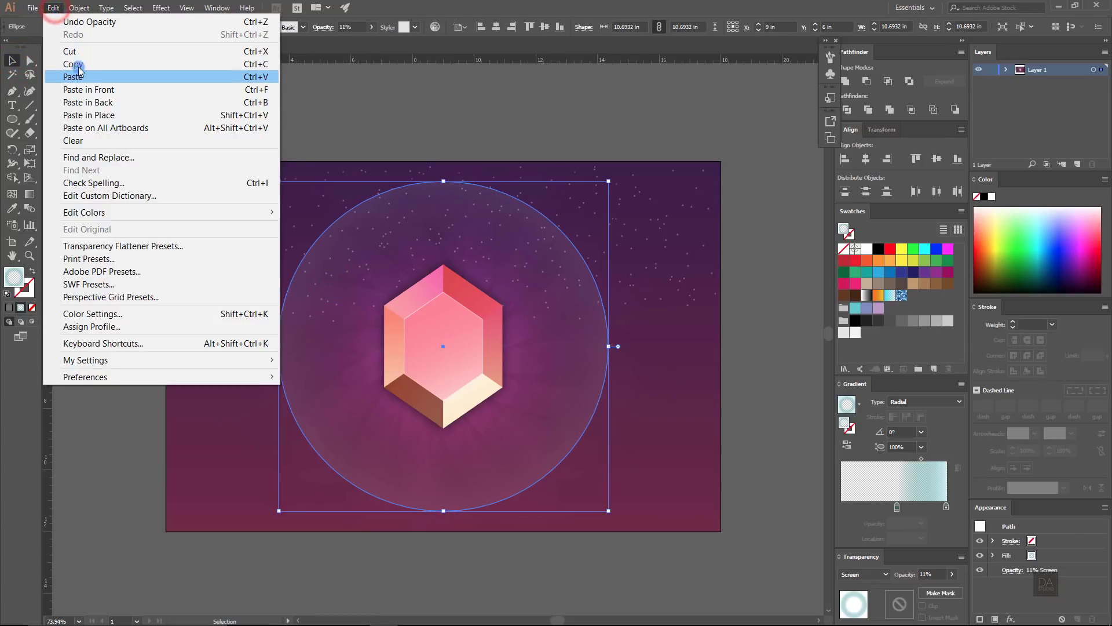
click(78, 63)
click(53, 7)
click(89, 90)
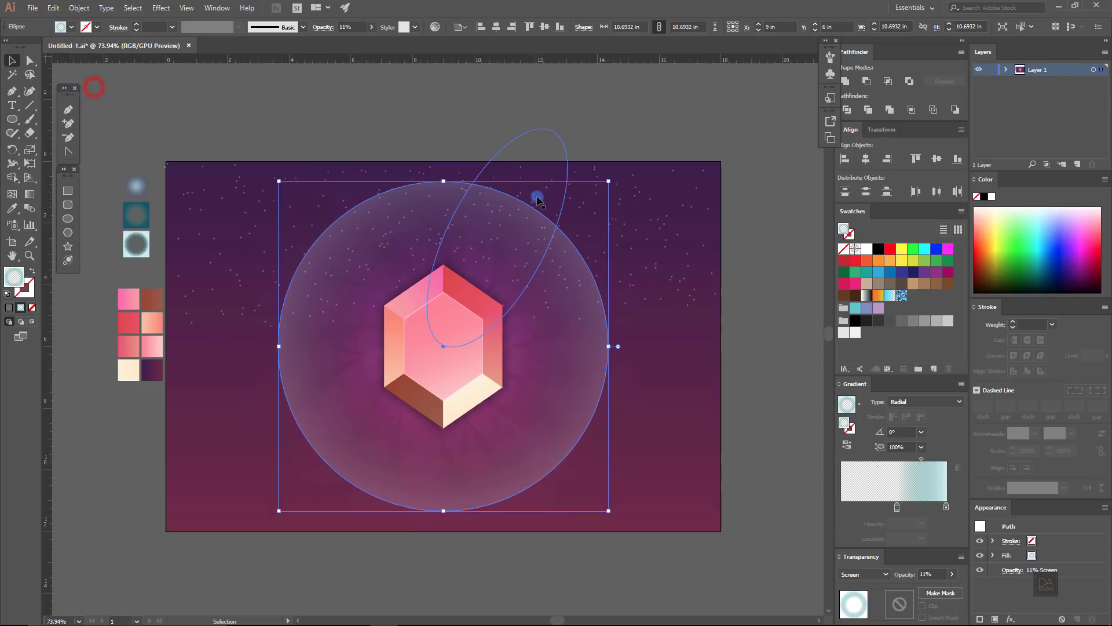
drag(606, 182, 553, 235)
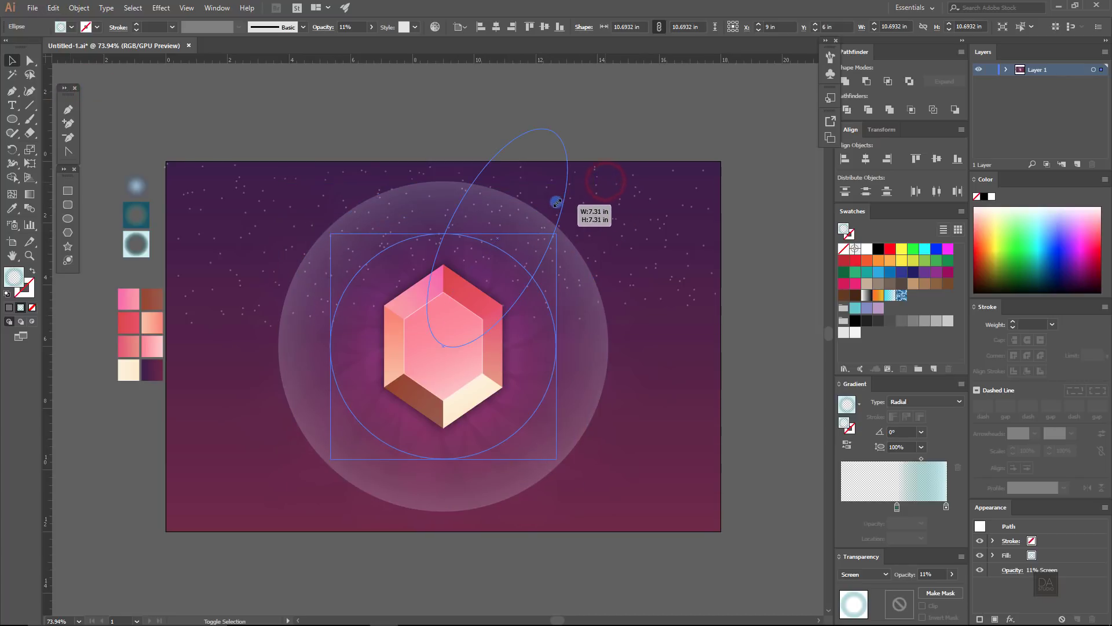
Step: Group both halo circles and lower the group's opacity to about 15%
shift+click(581, 374)
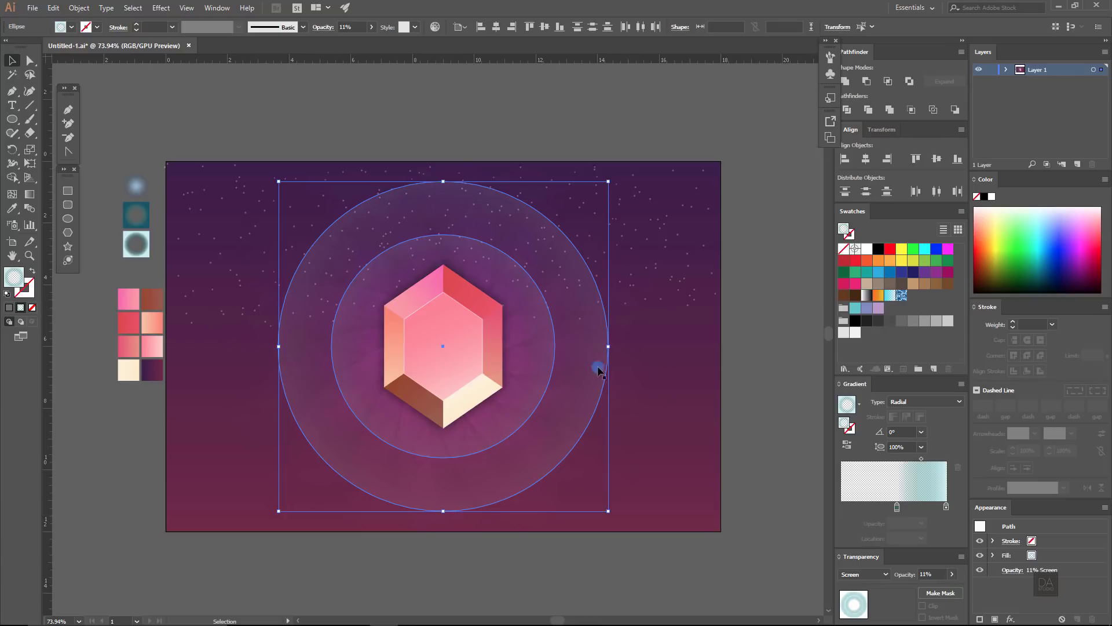
right_click(519, 209)
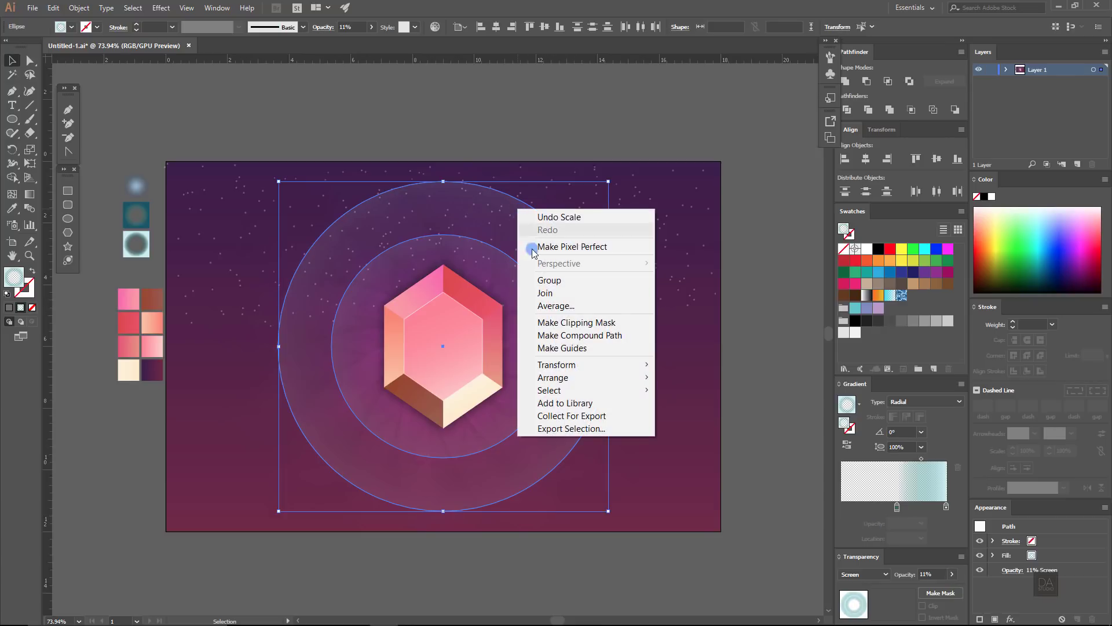
click(548, 280)
click(951, 575)
drag(950, 589, 923, 590)
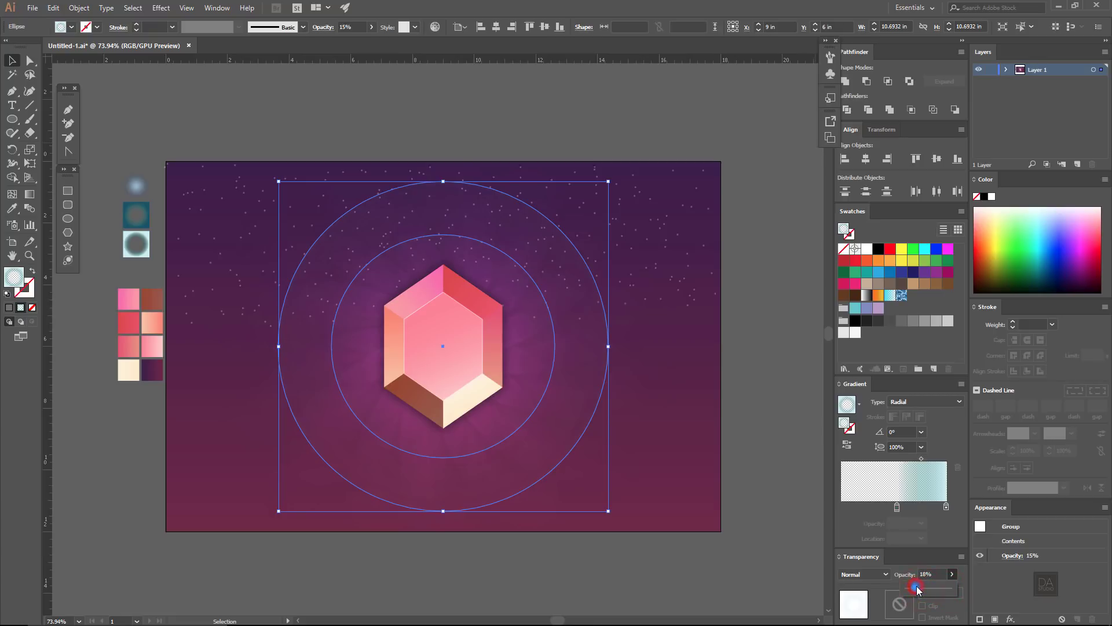
click(771, 568)
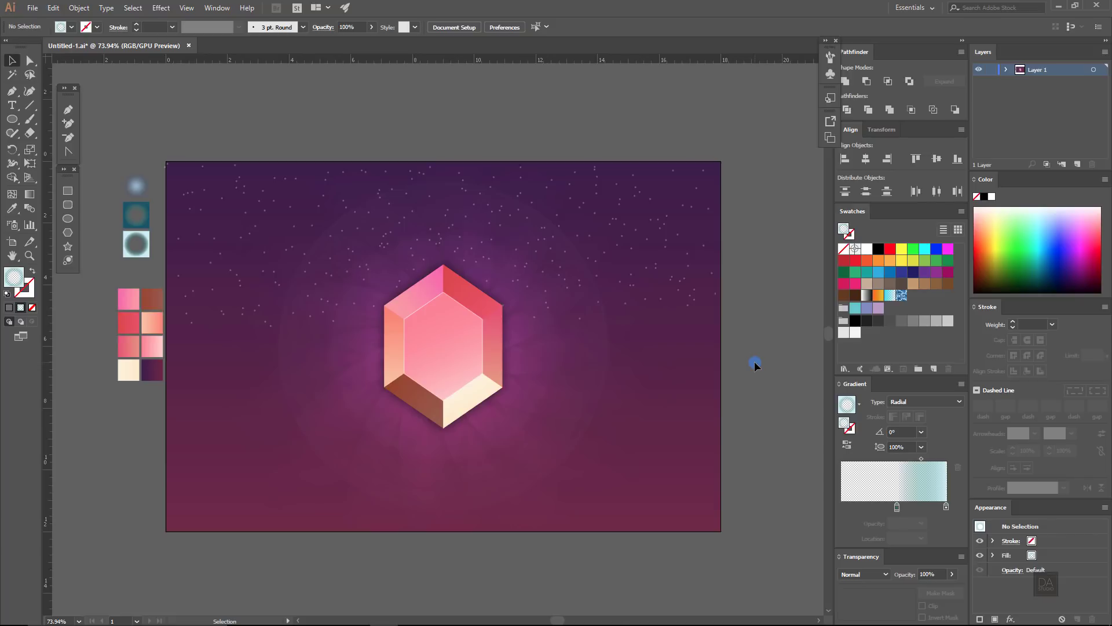
Step: Send the concentric halo circle group back one level in the stacking order, then deselect it
click(601, 388)
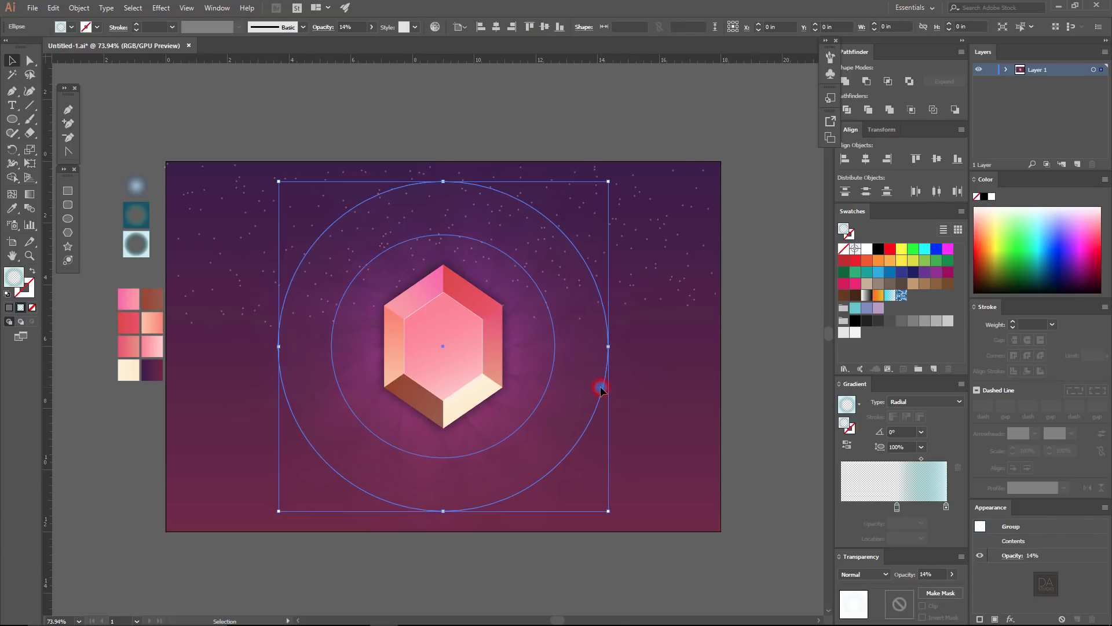
right_click(598, 372)
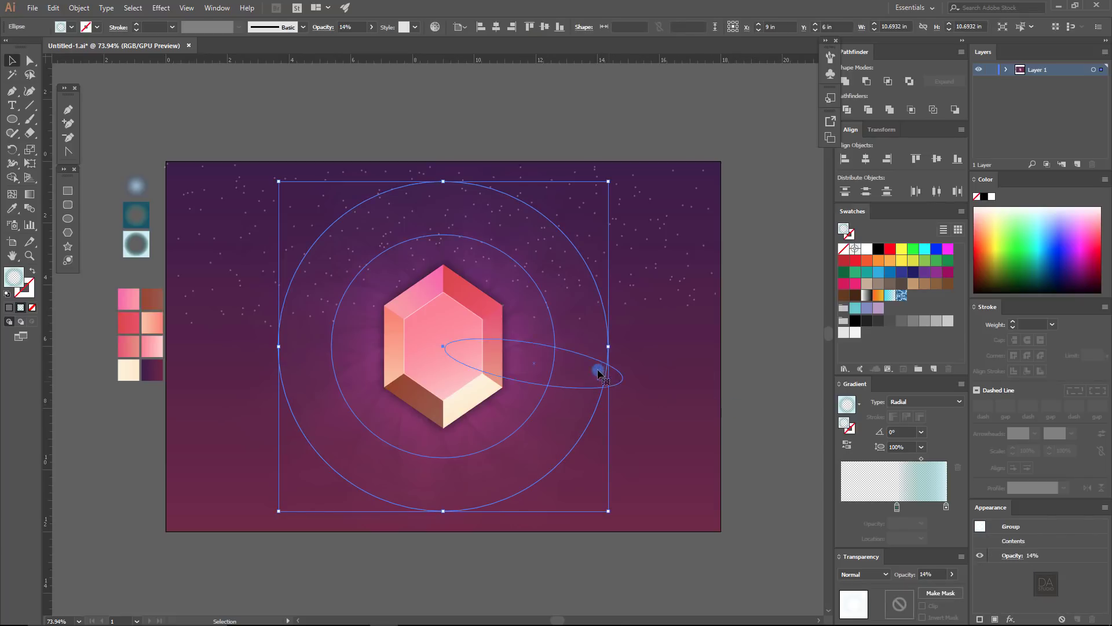
mouse_move(622, 474)
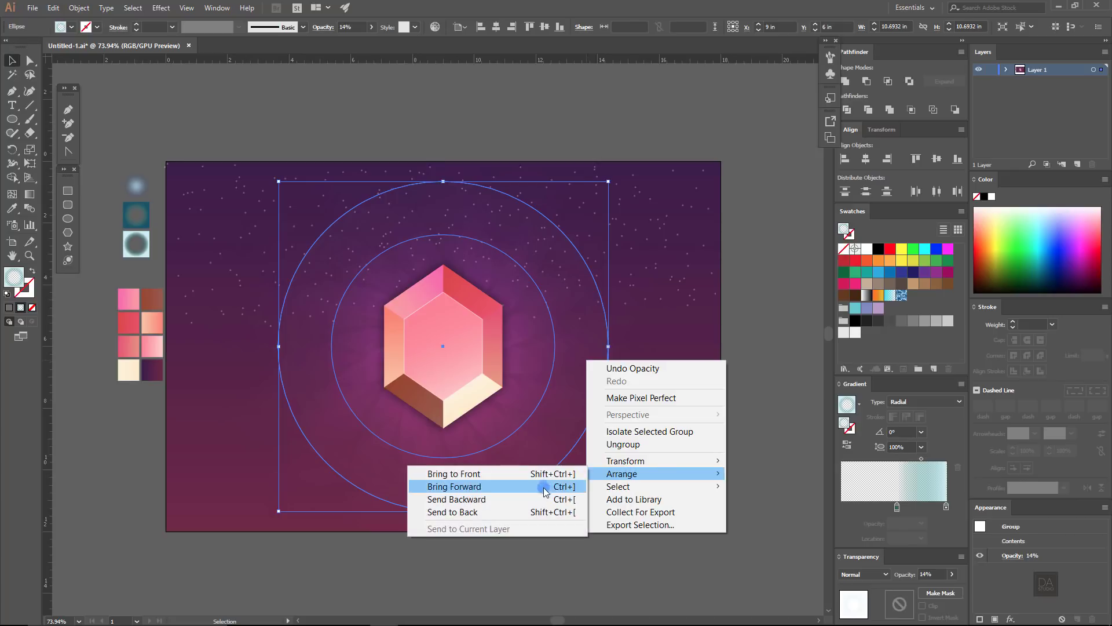
click(541, 500)
key(ctrl)
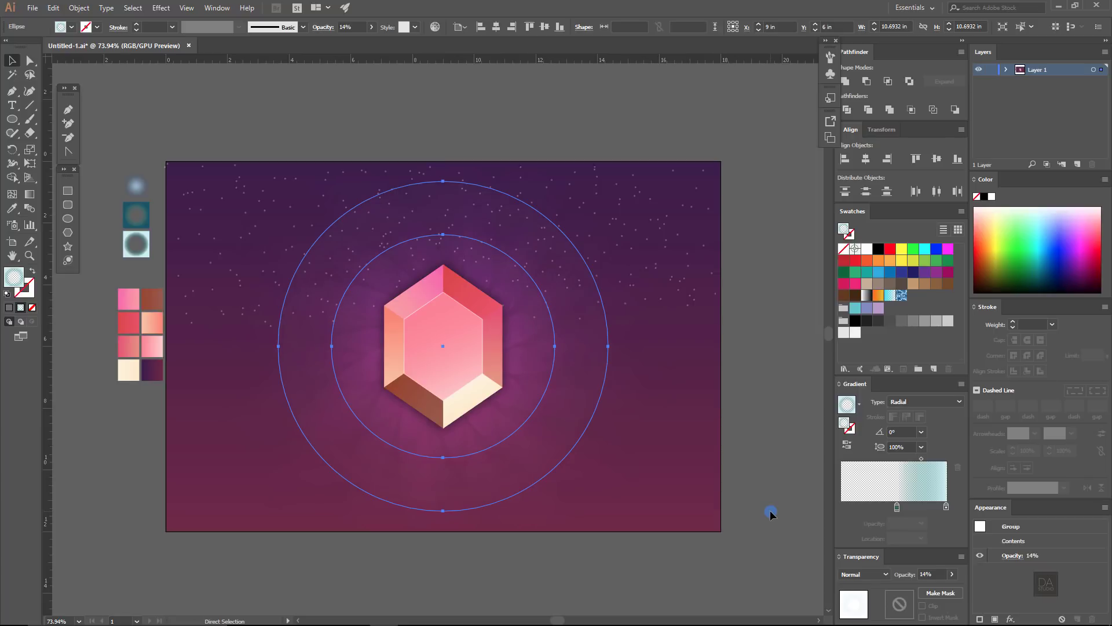
click(766, 499)
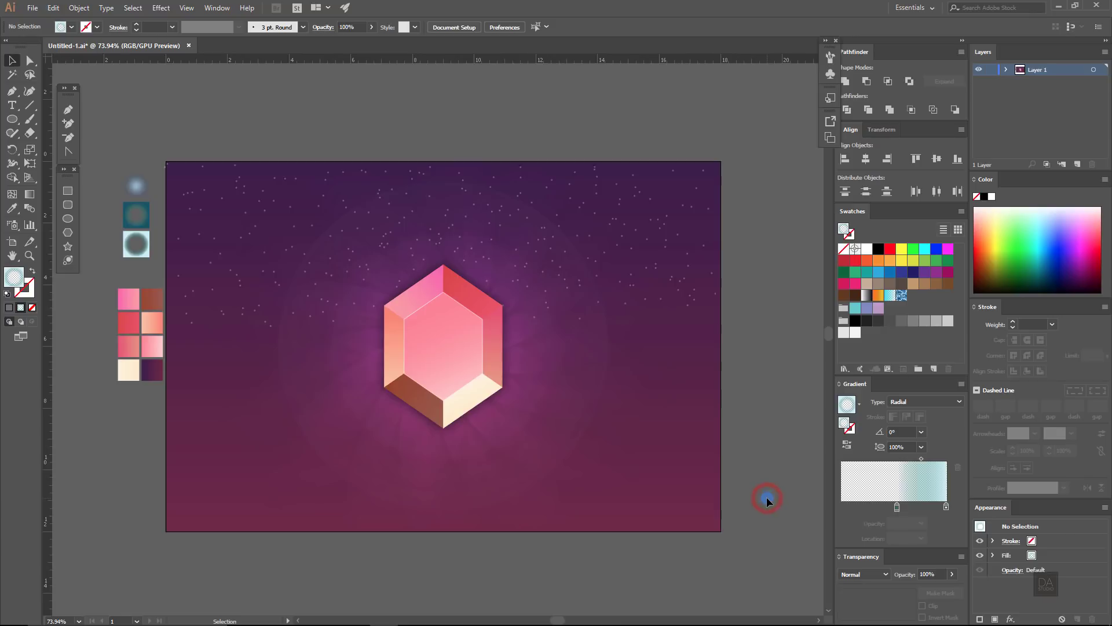
Step: Draw an artboard-sized rectangle and give it the dark teal radial gradient
click(64, 193)
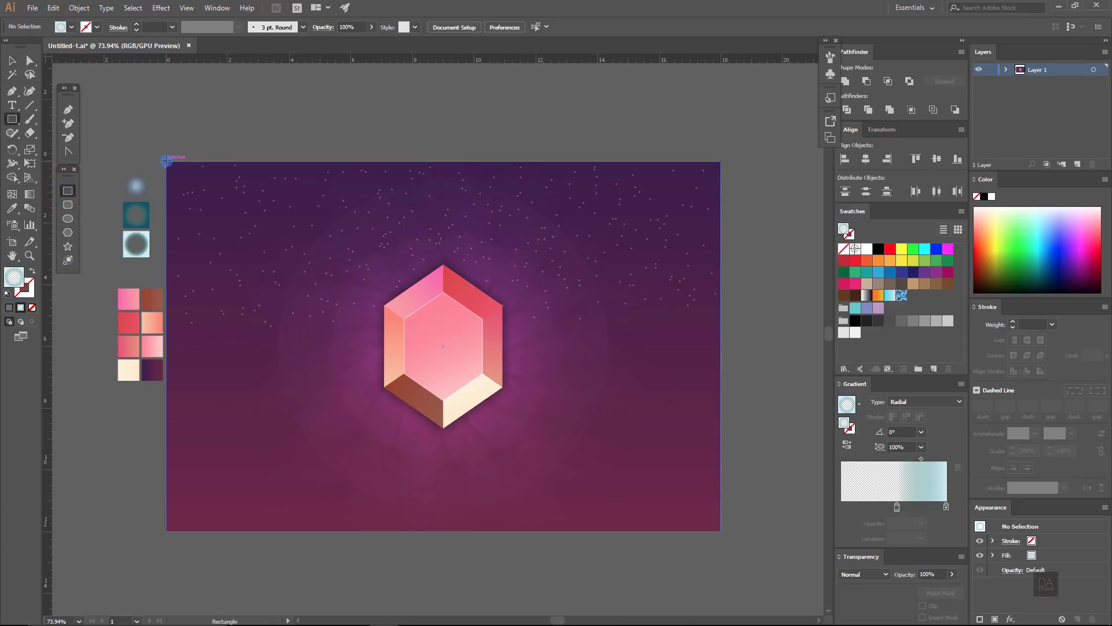
drag(167, 161, 452, 370)
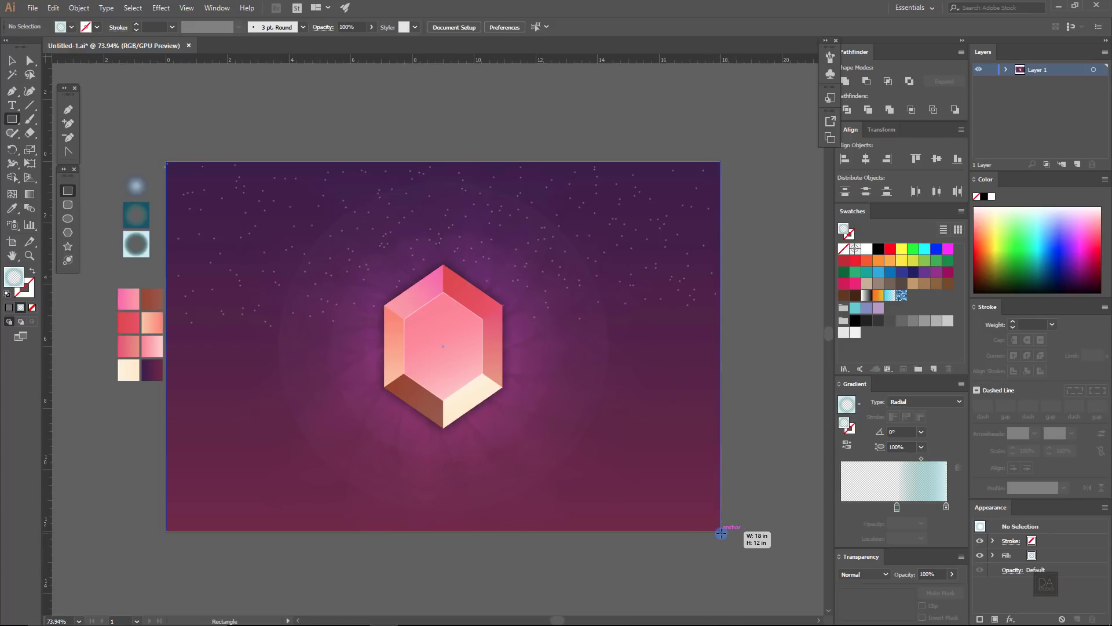
drag(501, 419, 691, 528)
click(11, 209)
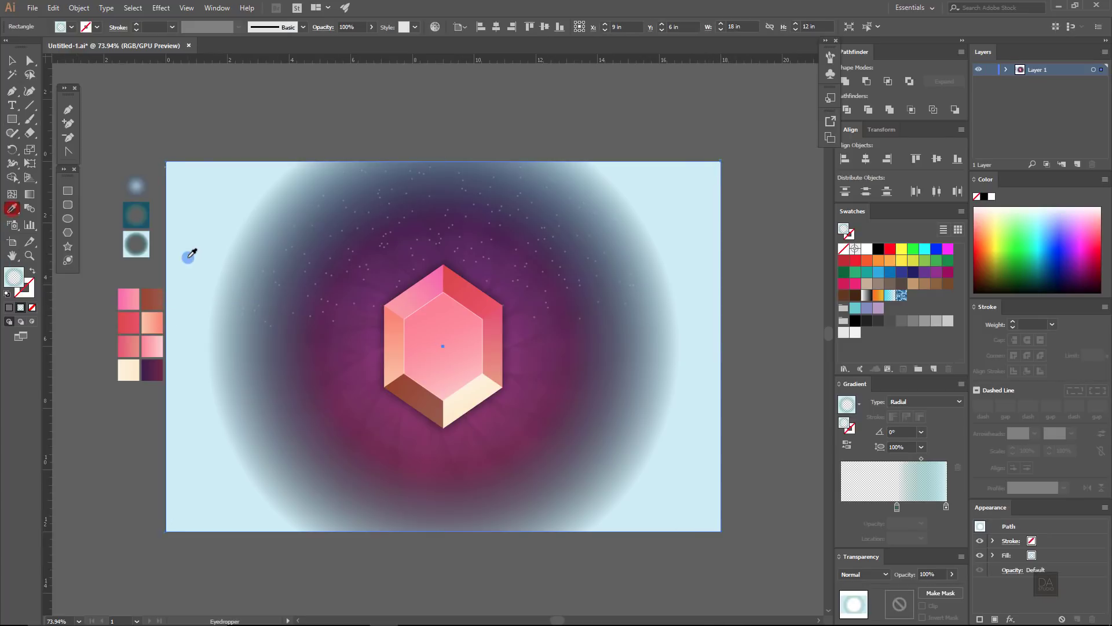
click(142, 234)
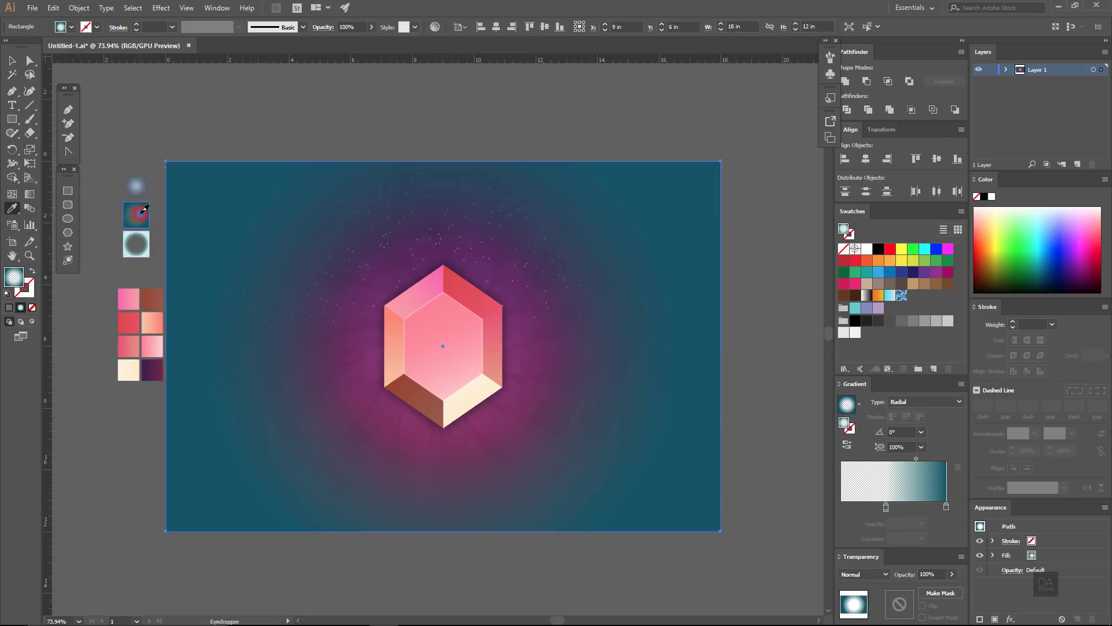
click(12, 60)
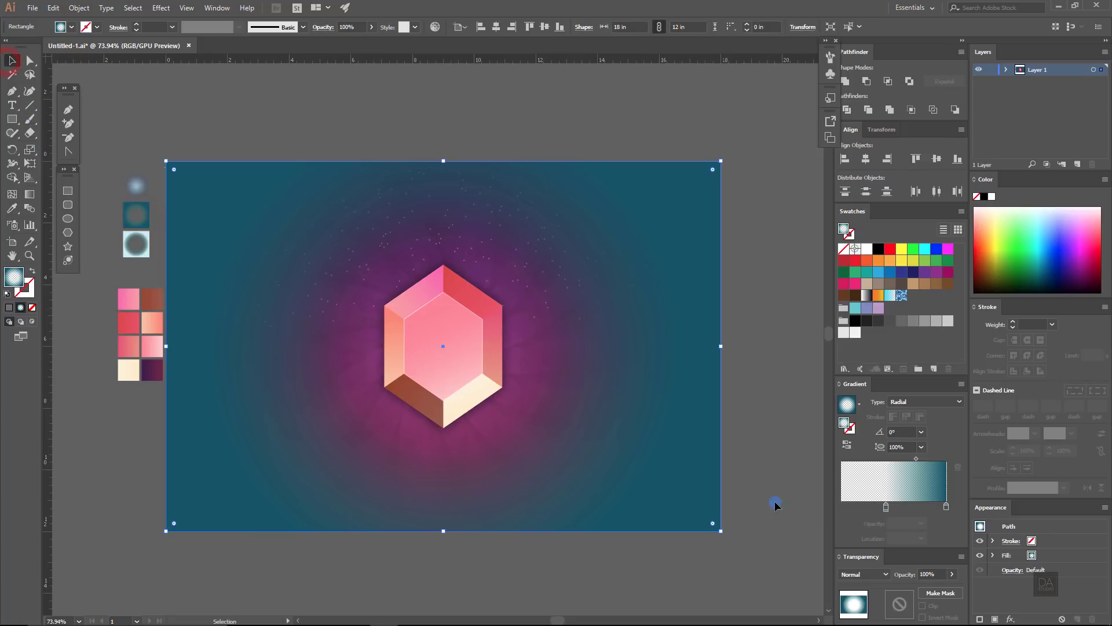
Step: Set the rectangle to Multiply and stretch its radial gradient into a wide ellipse reaching the artboard edges
click(867, 574)
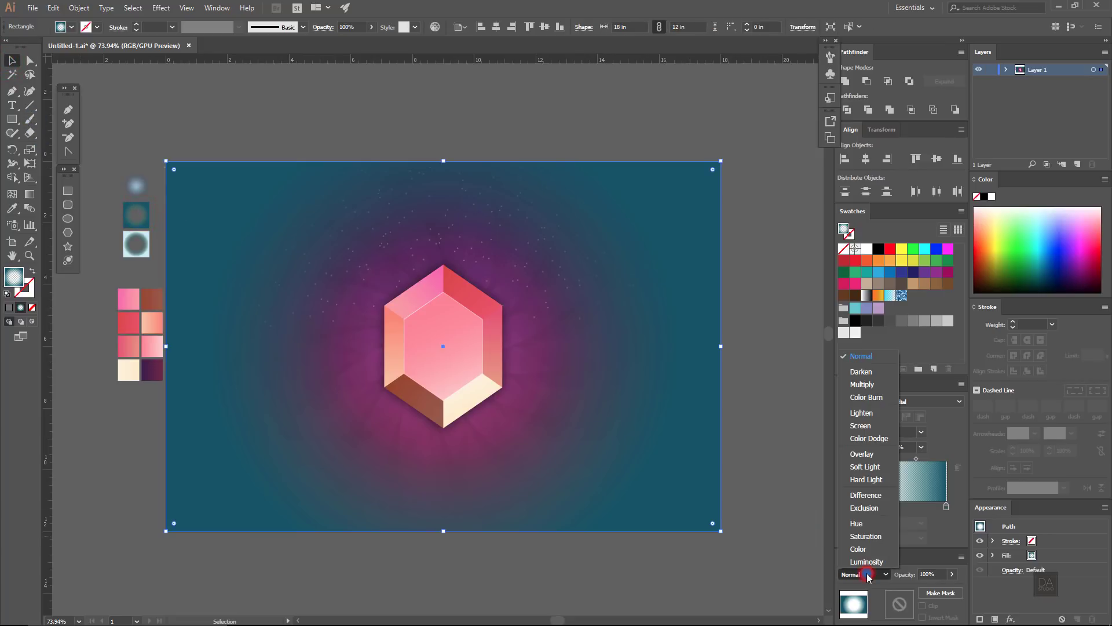
click(864, 385)
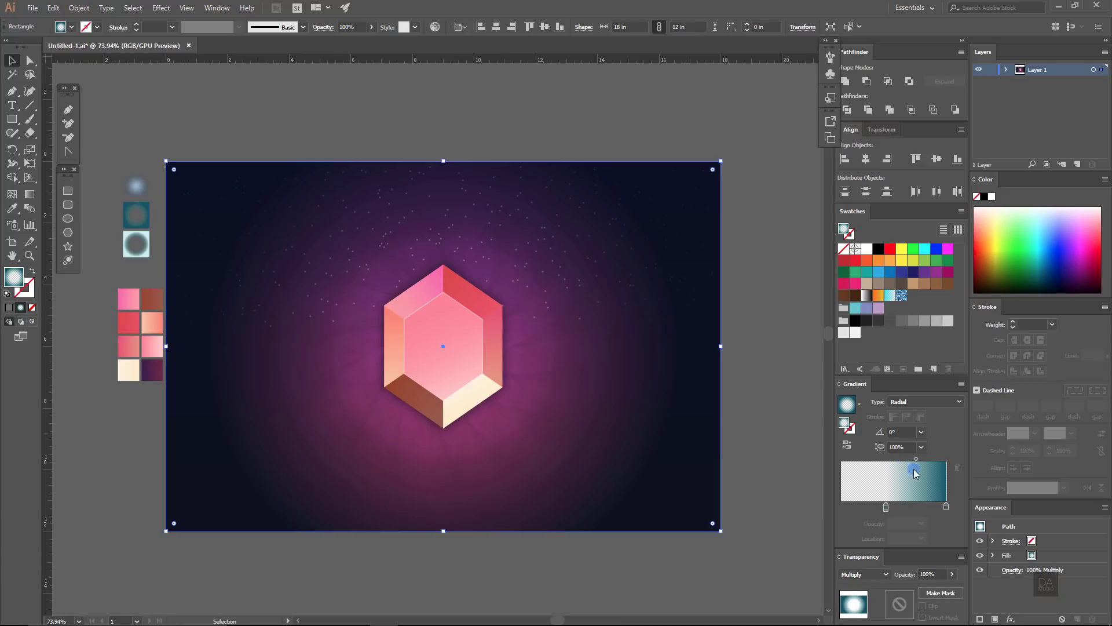
mouse_move(917, 457)
mouse_down()
mouse_move(926, 459)
mouse_move(916, 458)
mouse_up()
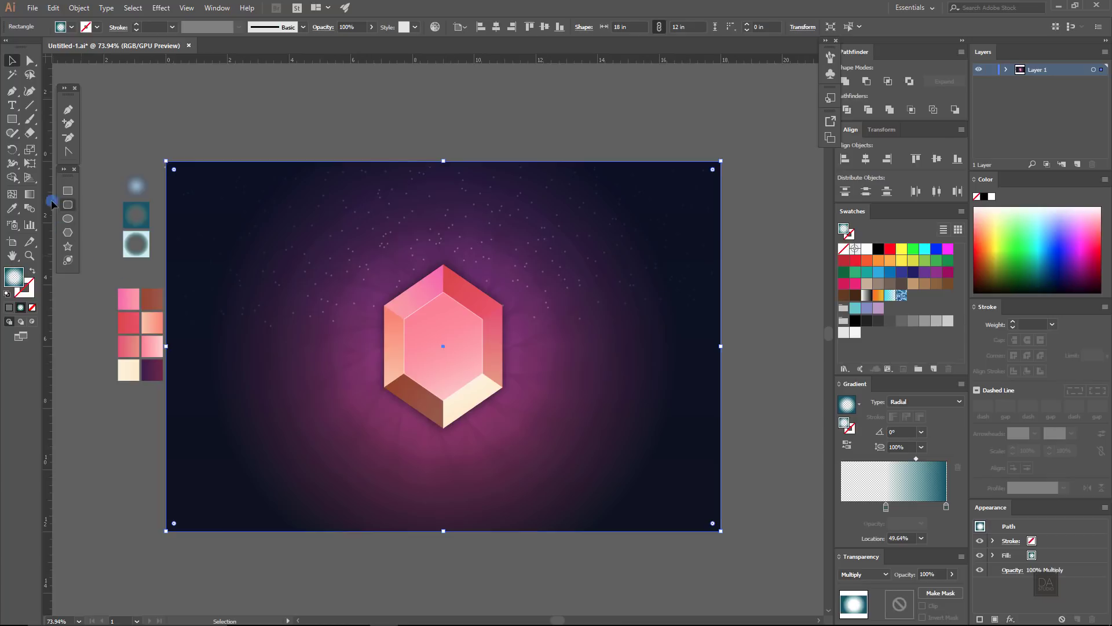
click(30, 194)
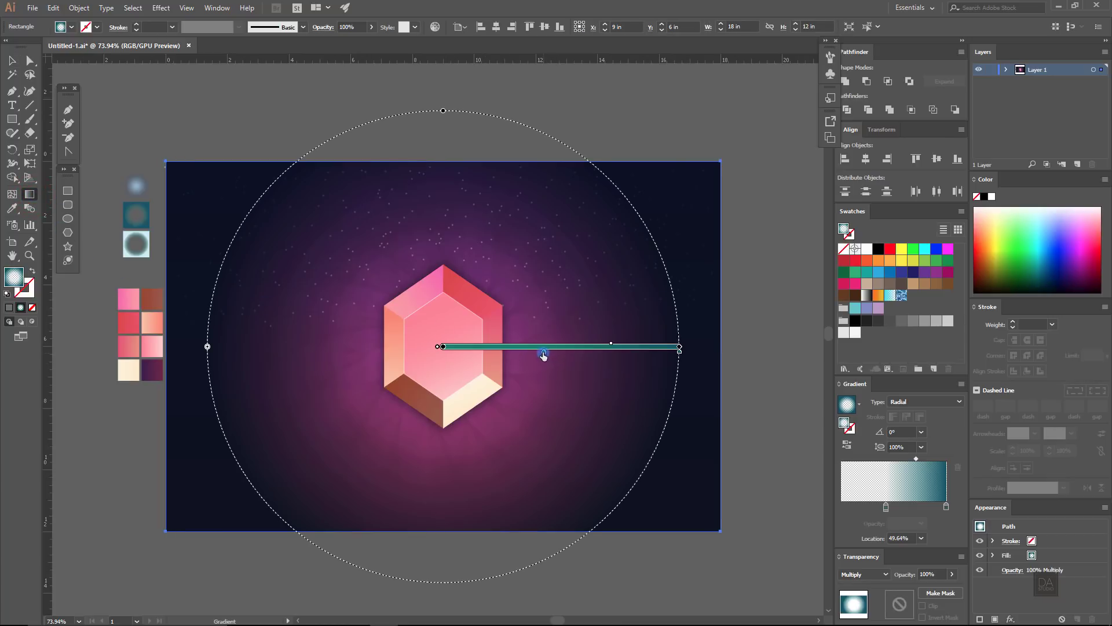
drag(680, 346, 716, 347)
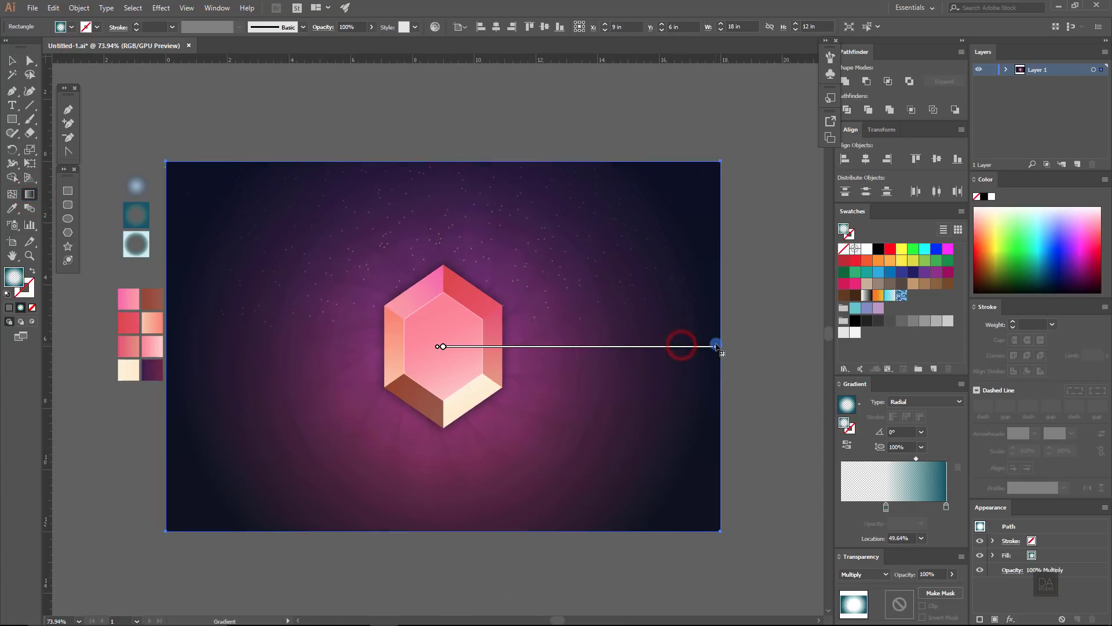
drag(444, 74, 443, 97)
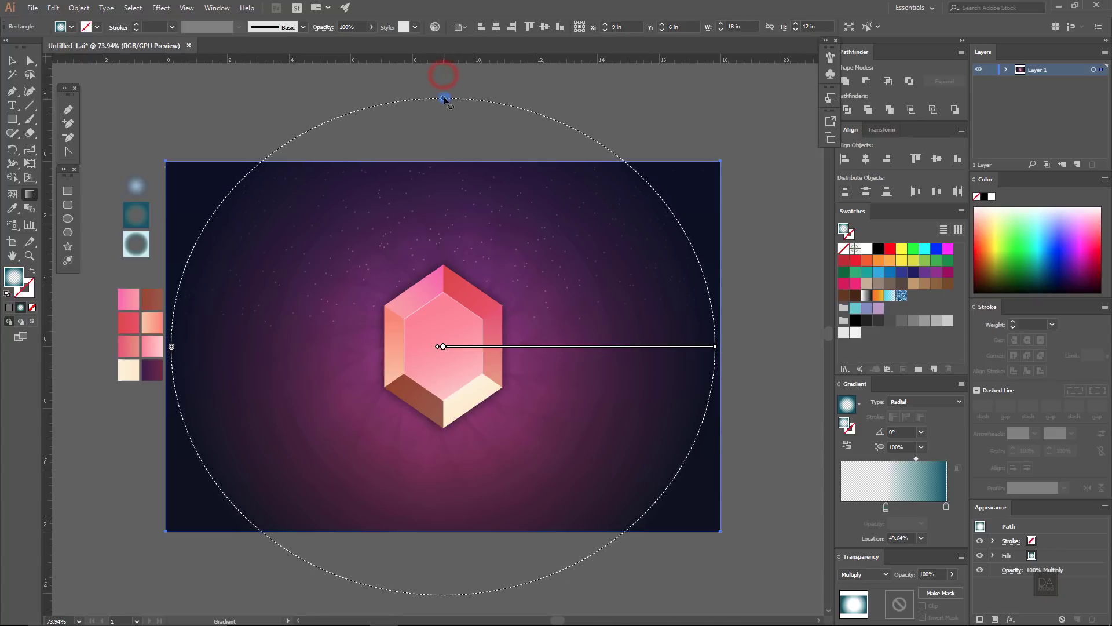
drag(716, 347, 741, 346)
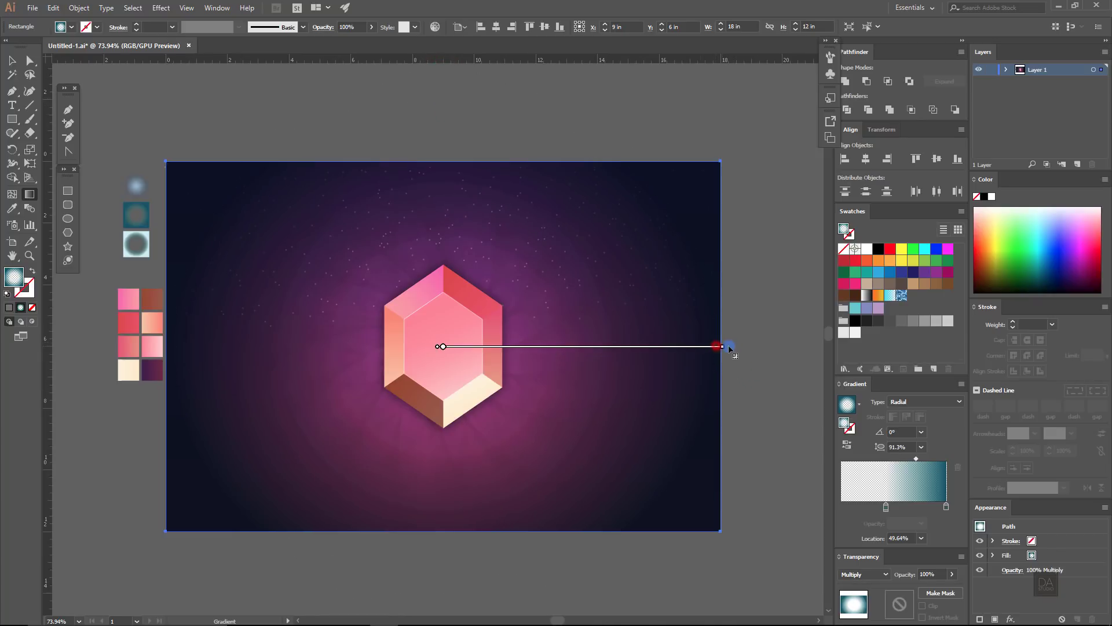
key(v)
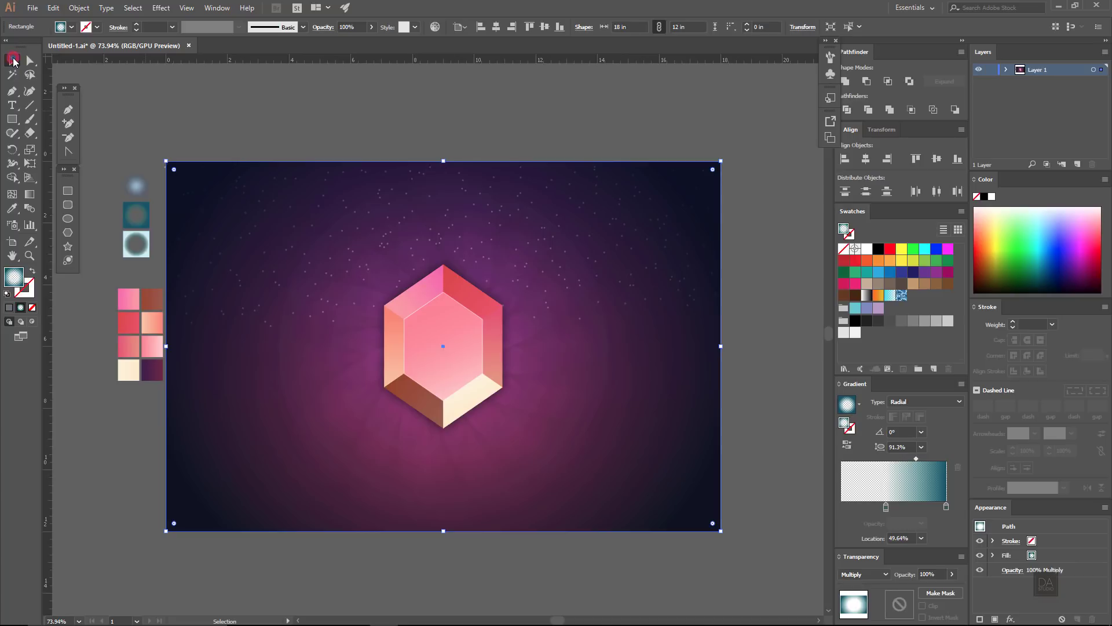
Step: Lower the vignette rectangle's opacity to 41% and deselect it
click(952, 574)
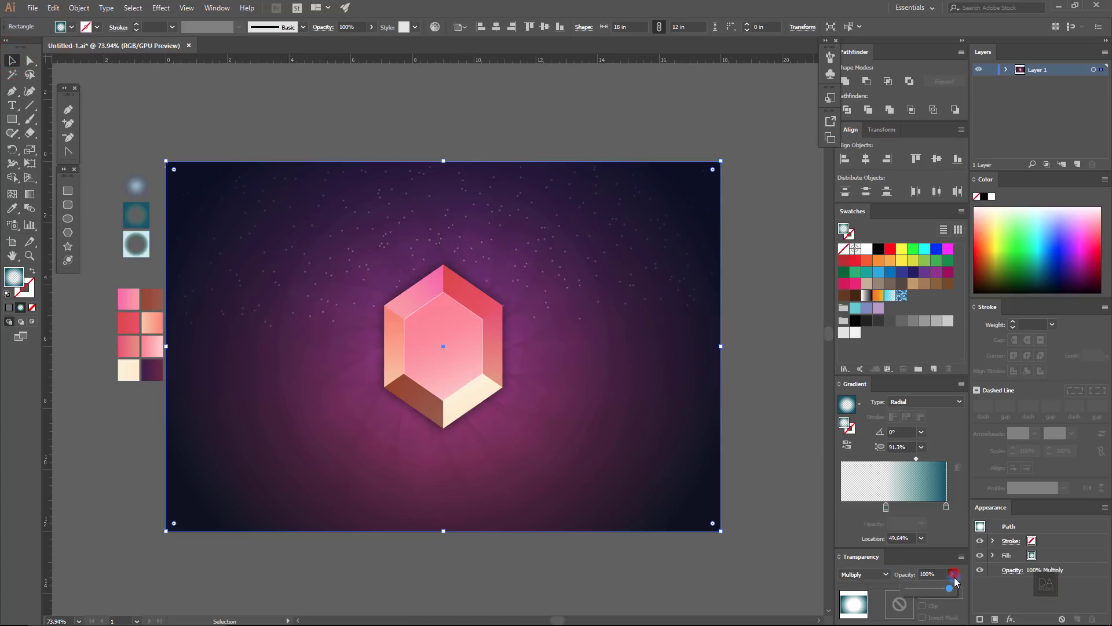
drag(954, 588, 915, 592)
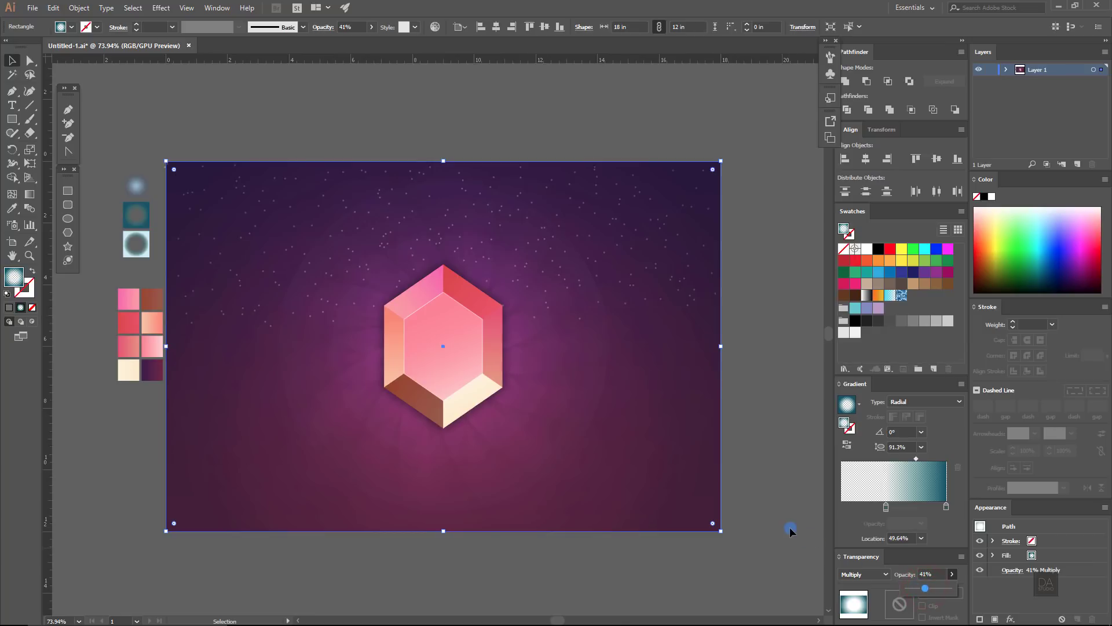
click(760, 481)
Step: Zoom out and pan to review the whole artwork
key(z)
mouse_move(300, 451)
mouse_down()
mouse_move(167, 429)
mouse_move(216, 442)
mouse_up()
key(h)
drag(420, 462, 455, 460)
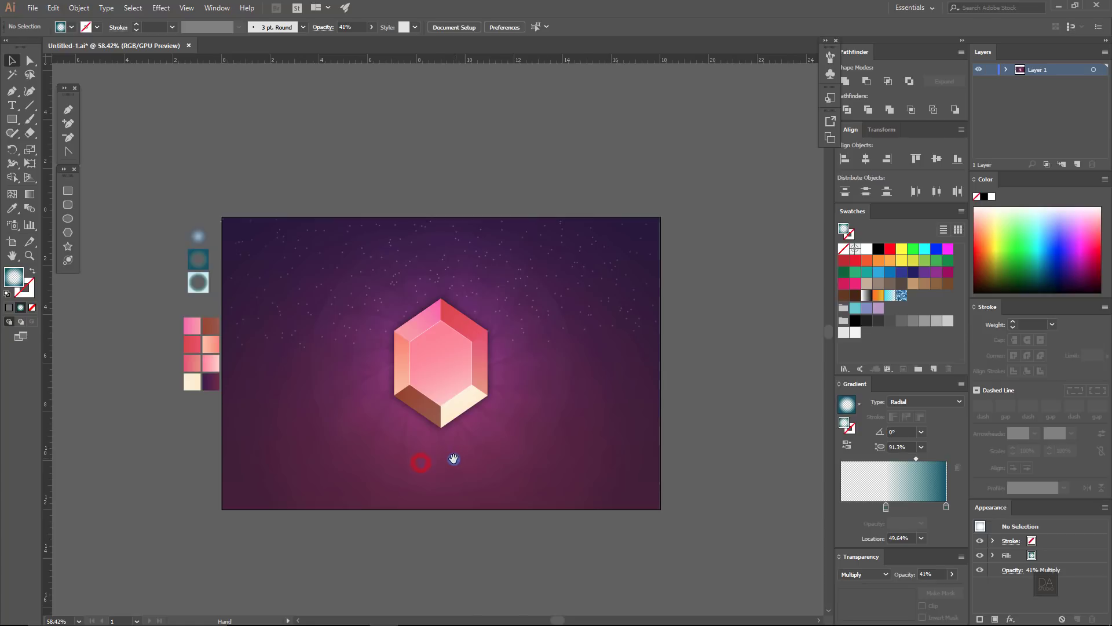
key(z)
mouse_move(492, 416)
mouse_down()
mouse_move(522, 417)
mouse_move(503, 419)
mouse_up()
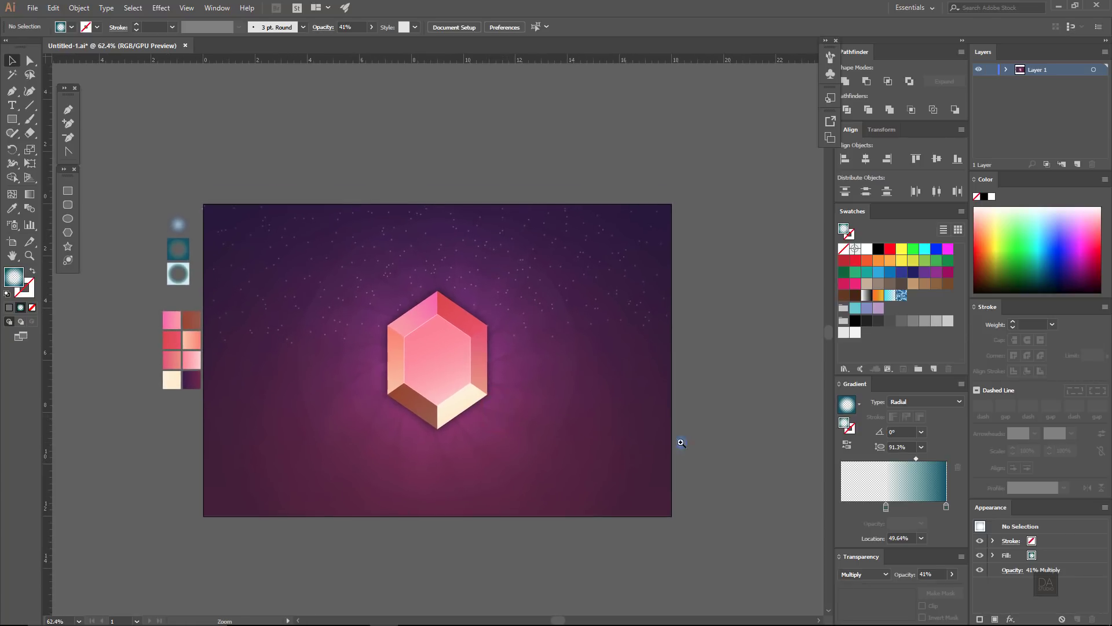